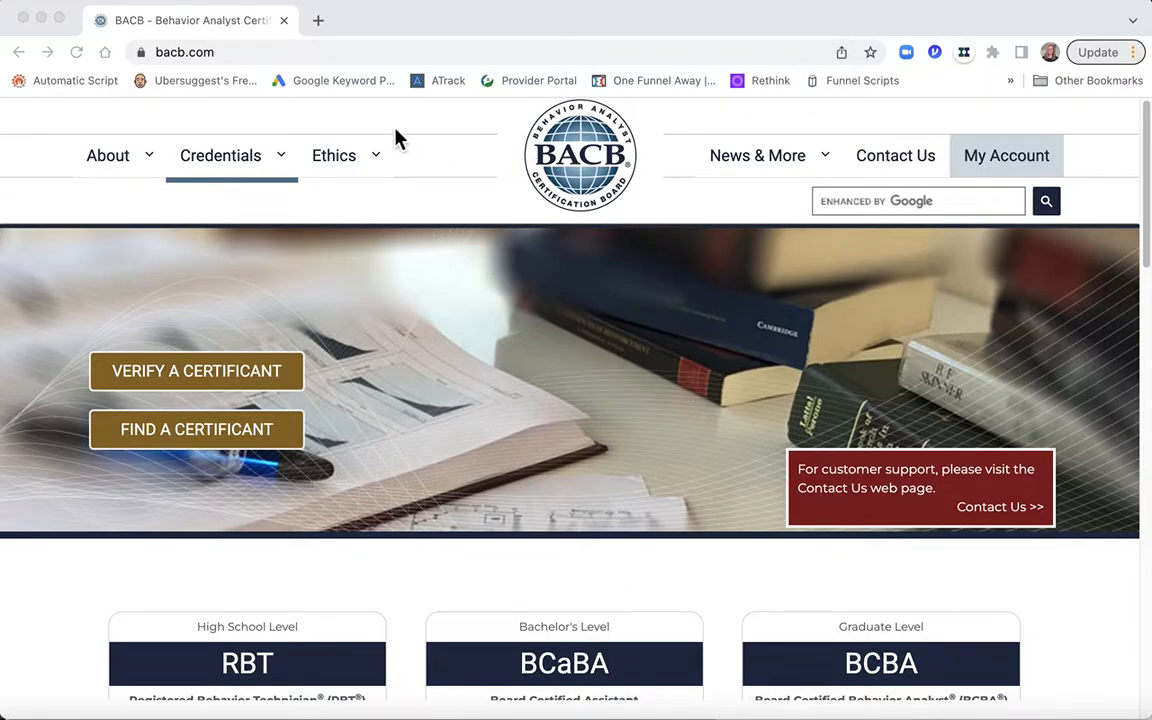
click(275, 162)
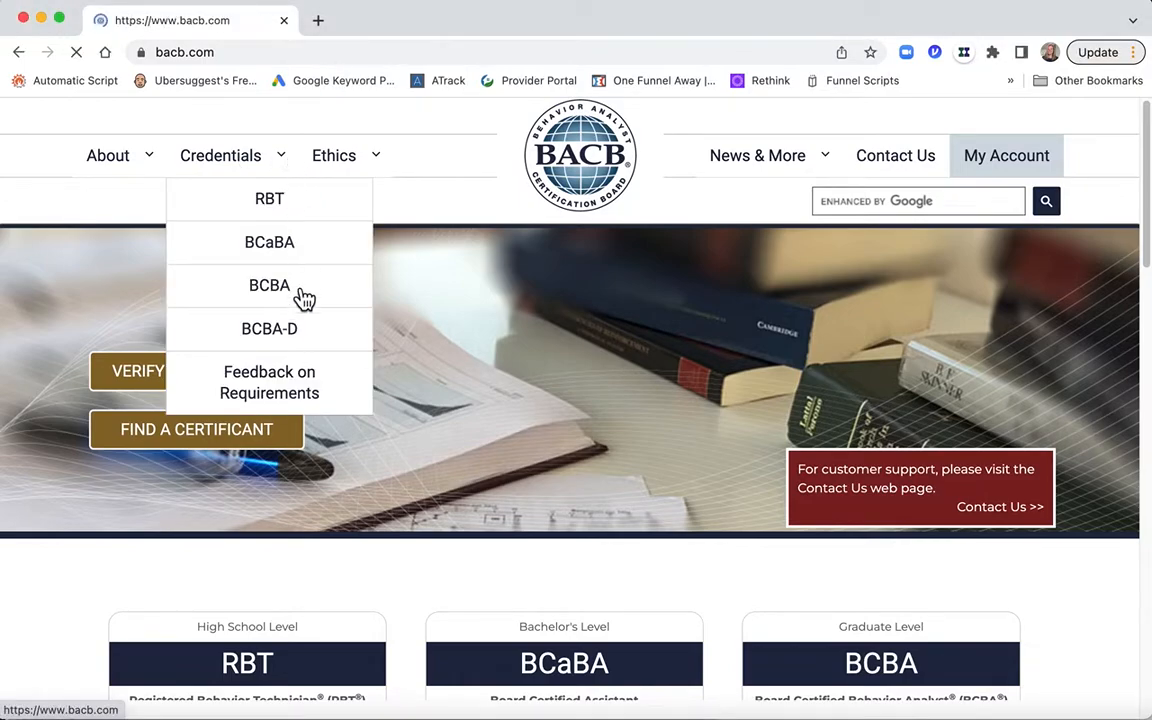
click(296, 290)
mouse_move(289, 164)
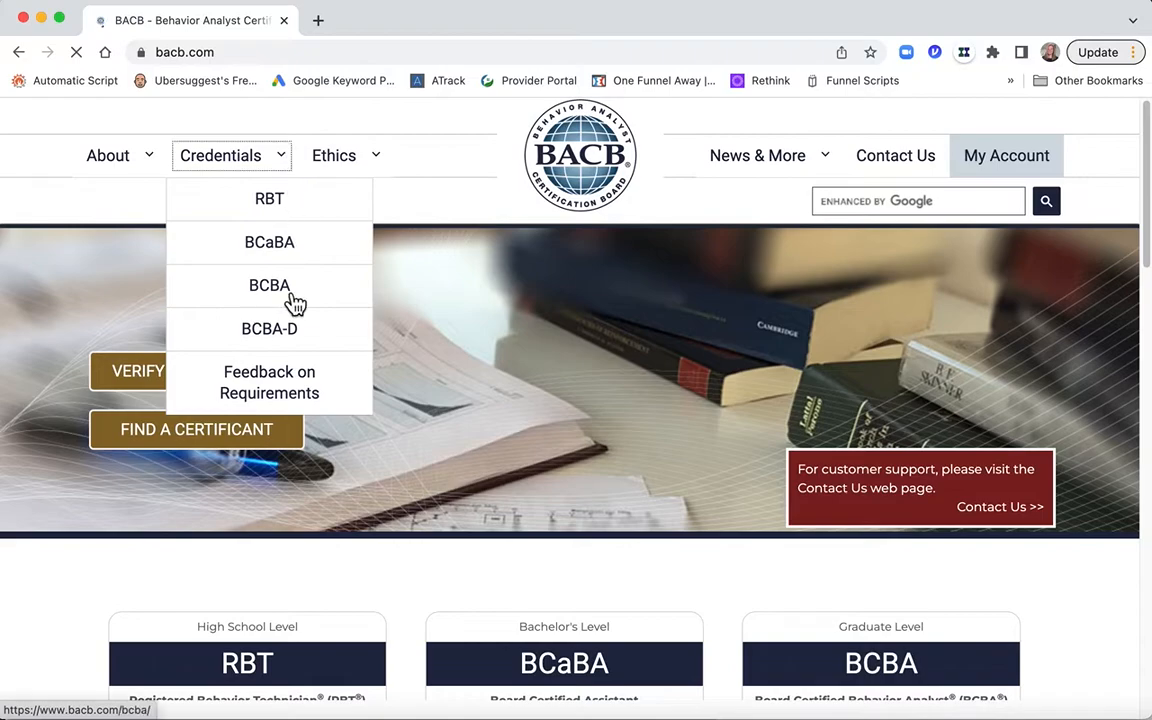
click(289, 290)
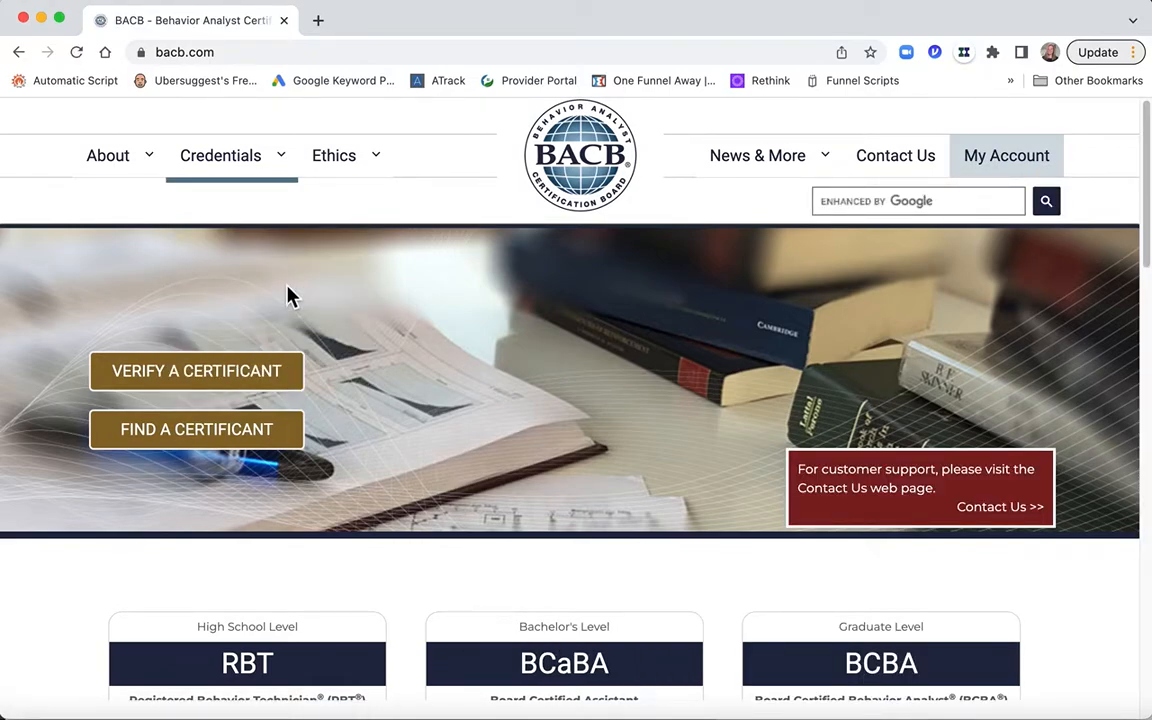
click(284, 152)
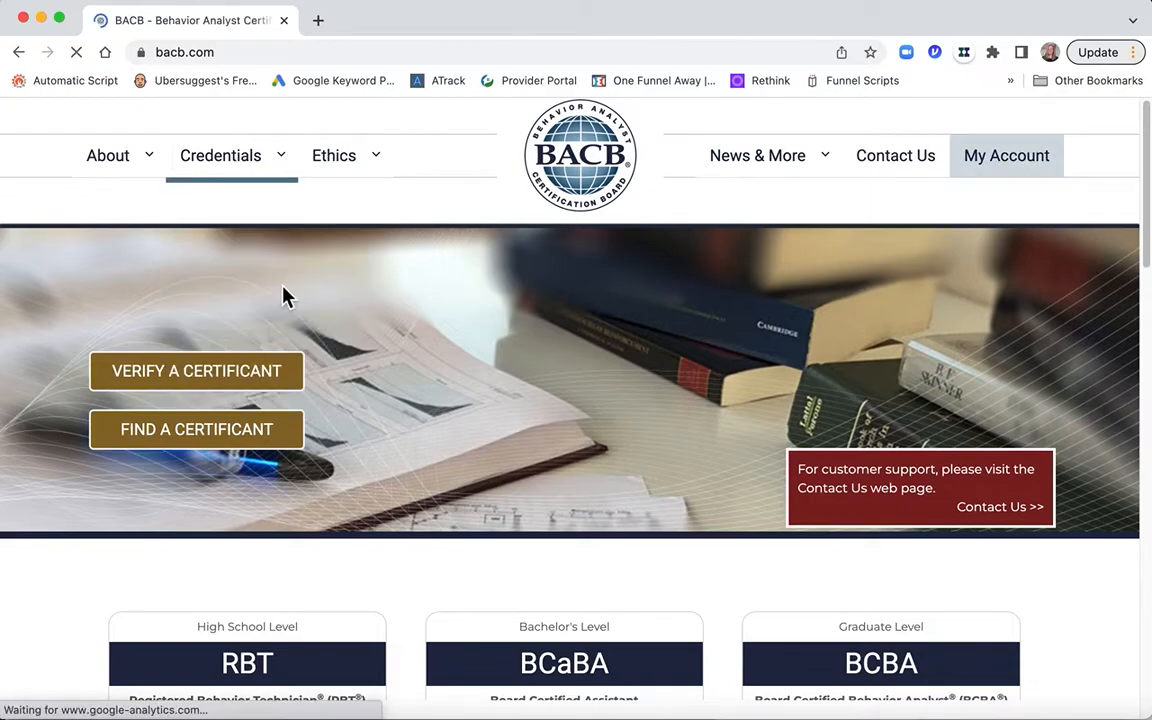
Step: Open the graduate-level BCBA credential page and expand its BCBA Documents and Resources section
scroll(414, 437, down, 3)
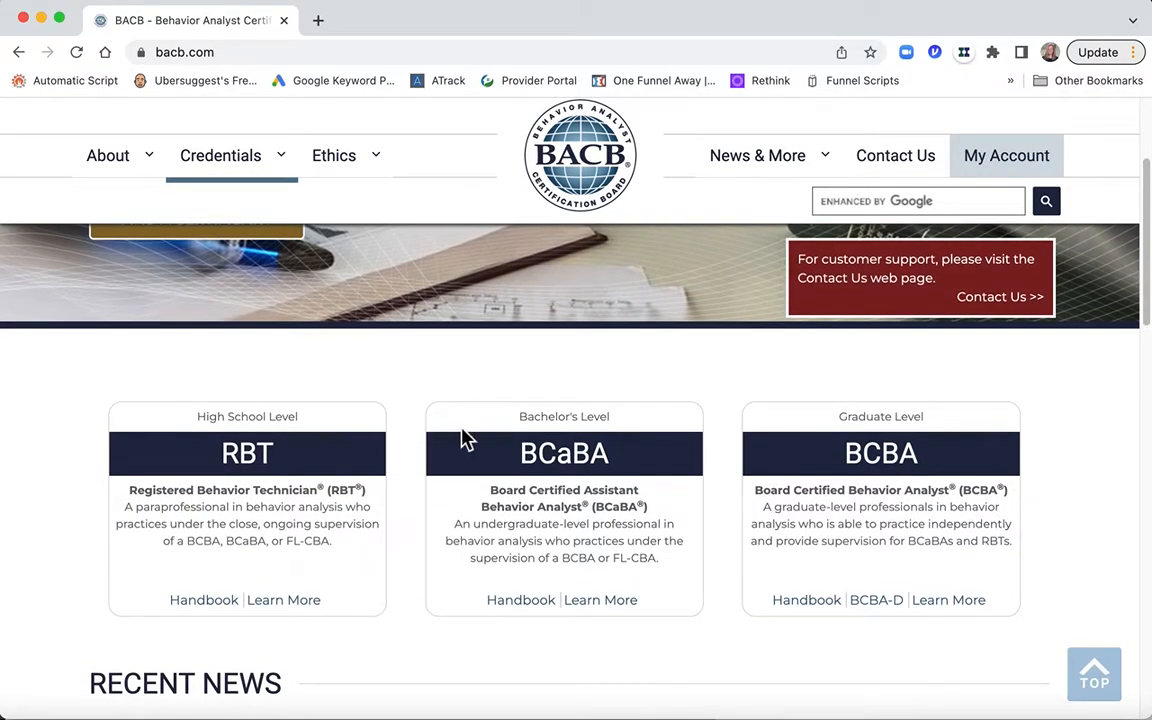
click(860, 472)
scroll(860, 474, down, 10)
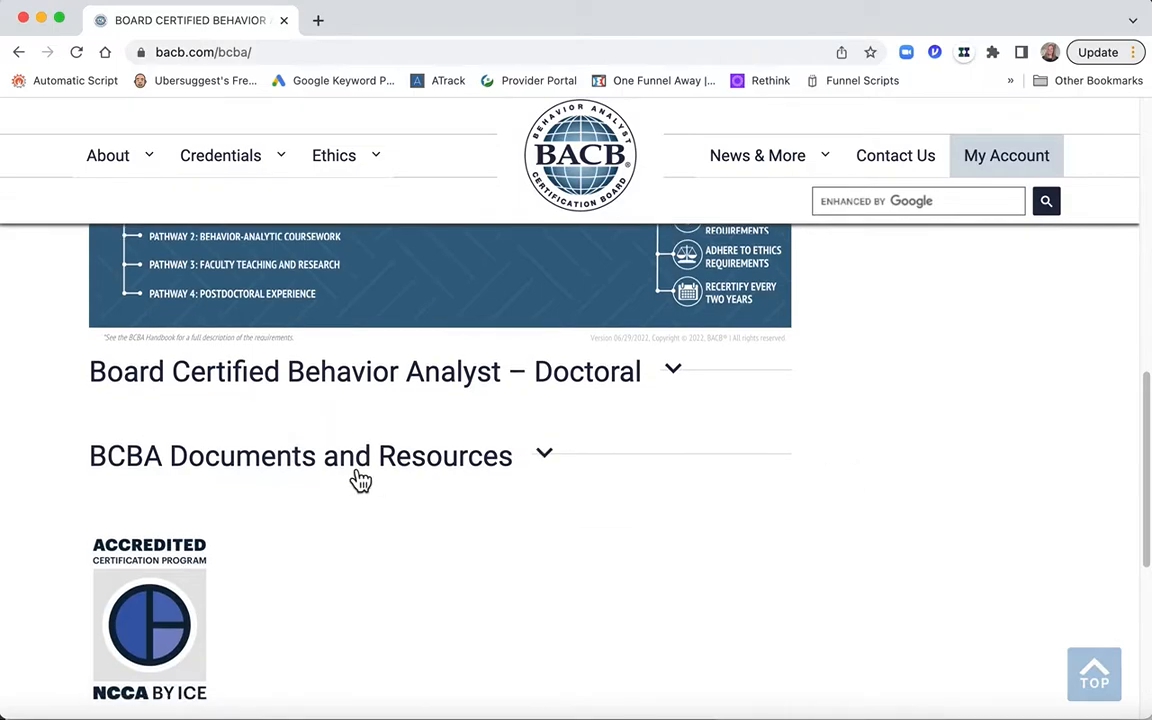
click(539, 460)
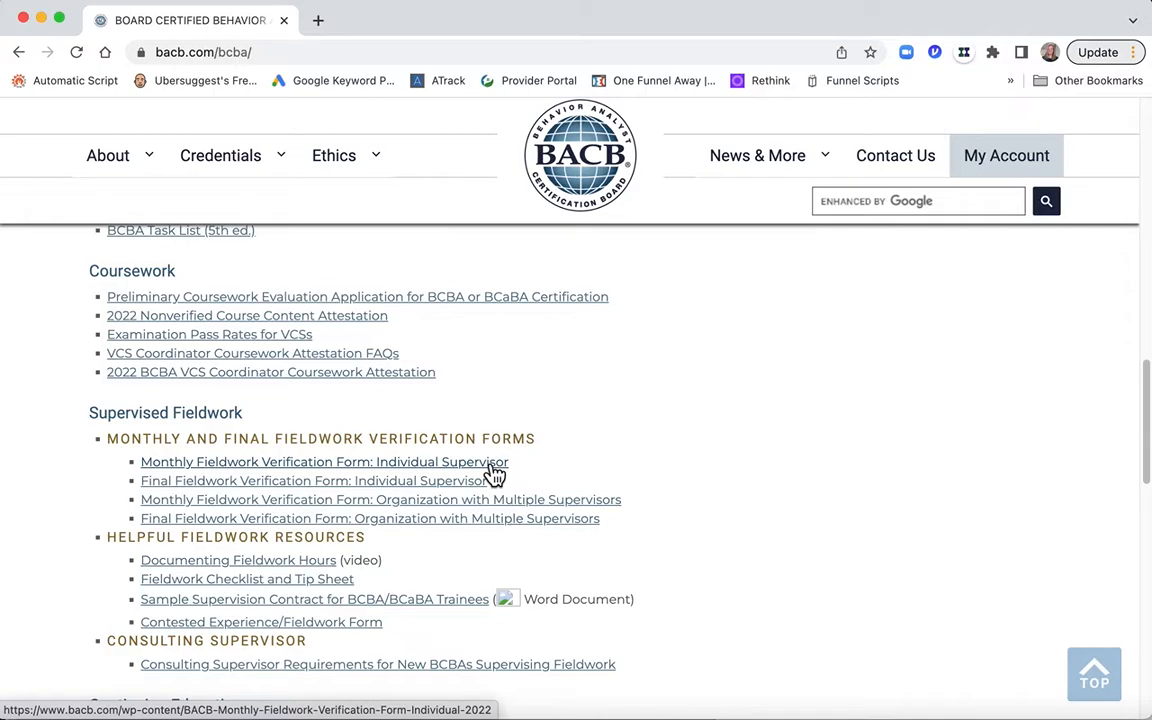
Step: Open the Monthly Fieldwork Verification Form for an Individual Supervisor and save the PDF to the iCloud Desktop under its suggested name
key(XF86AudioMute)
click(490, 464)
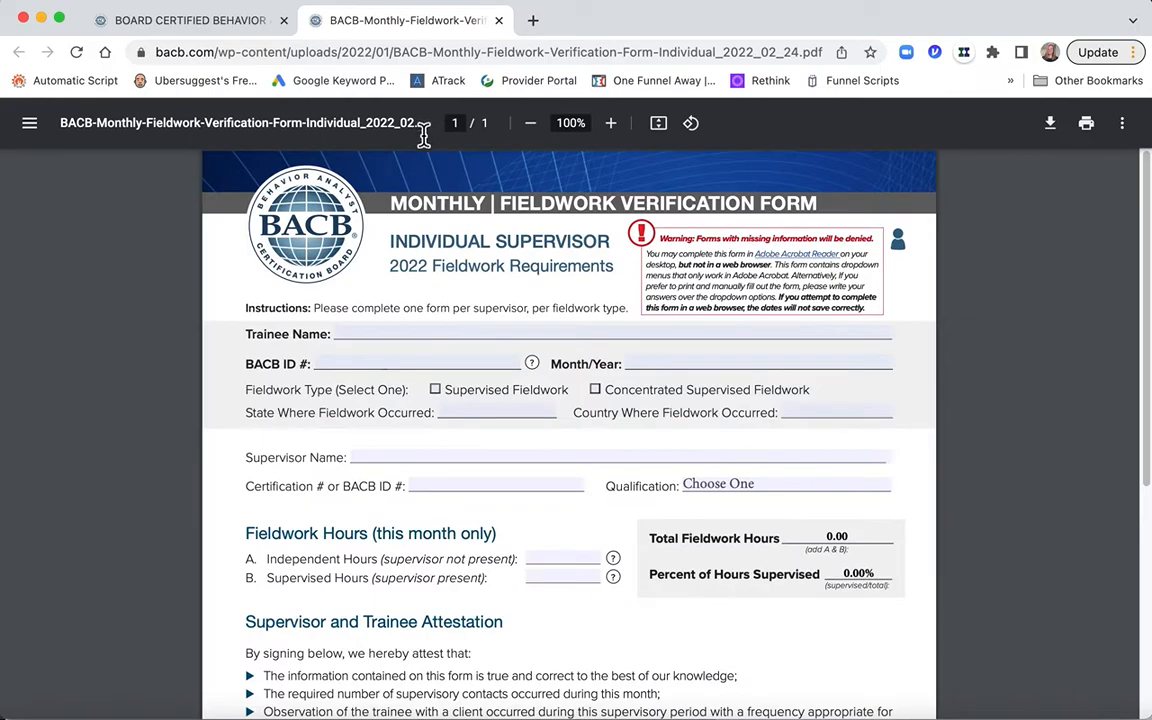
click(400, 338)
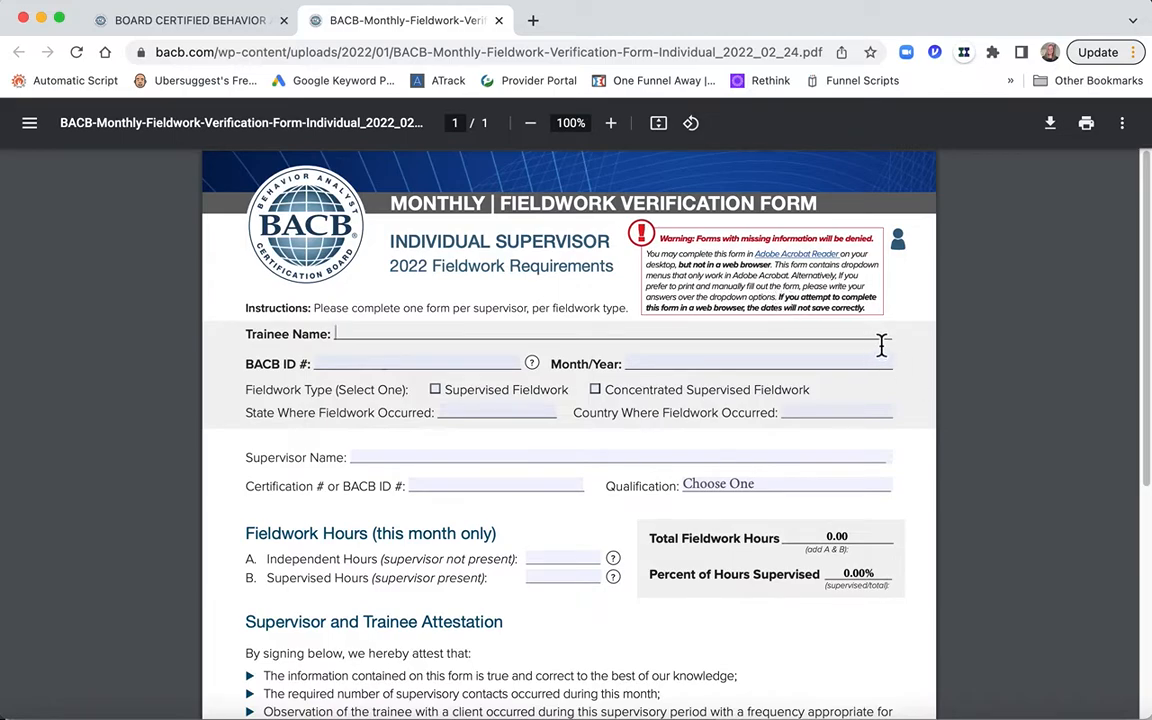
click(1051, 123)
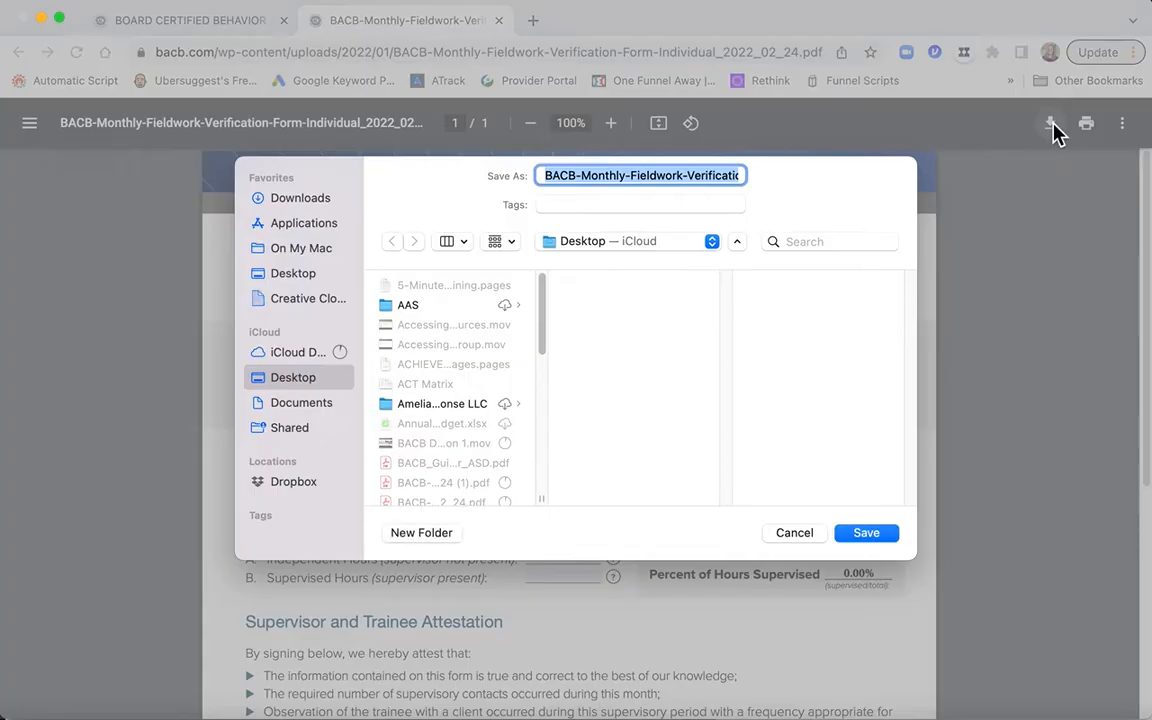
click(866, 532)
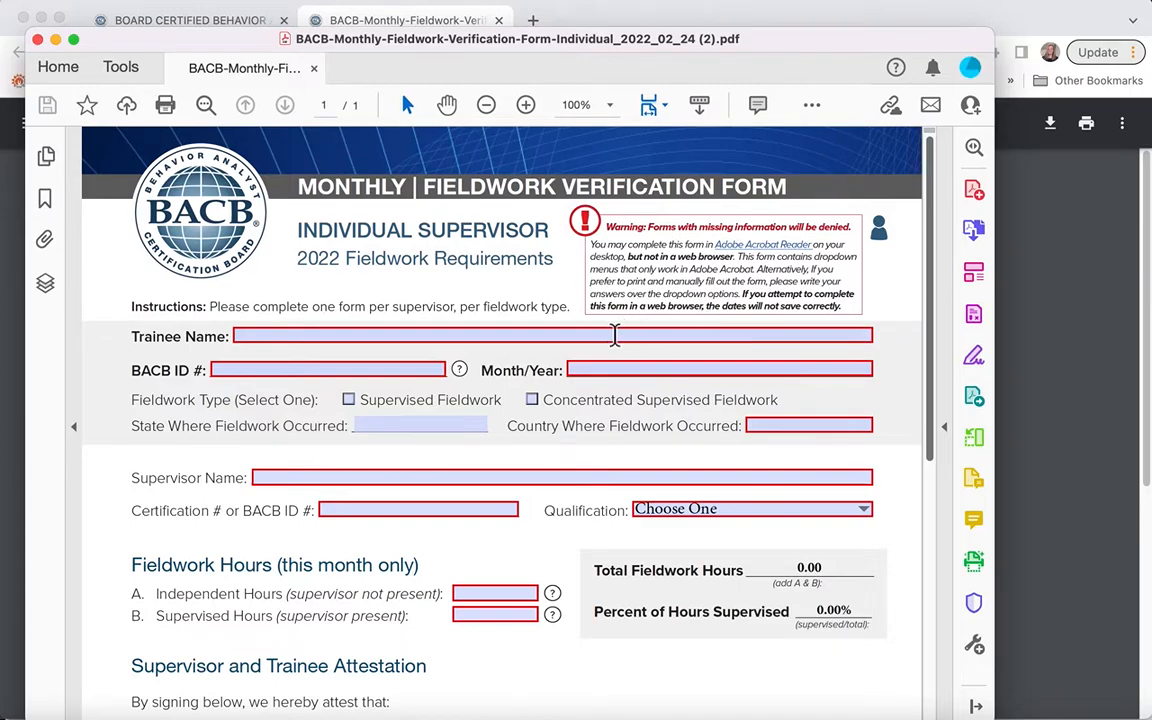
Step: In the downloaded form in Adobe Acrobat, enter the trainee's full name and set the month/year to 9/2022
click(615, 336)
text(J)
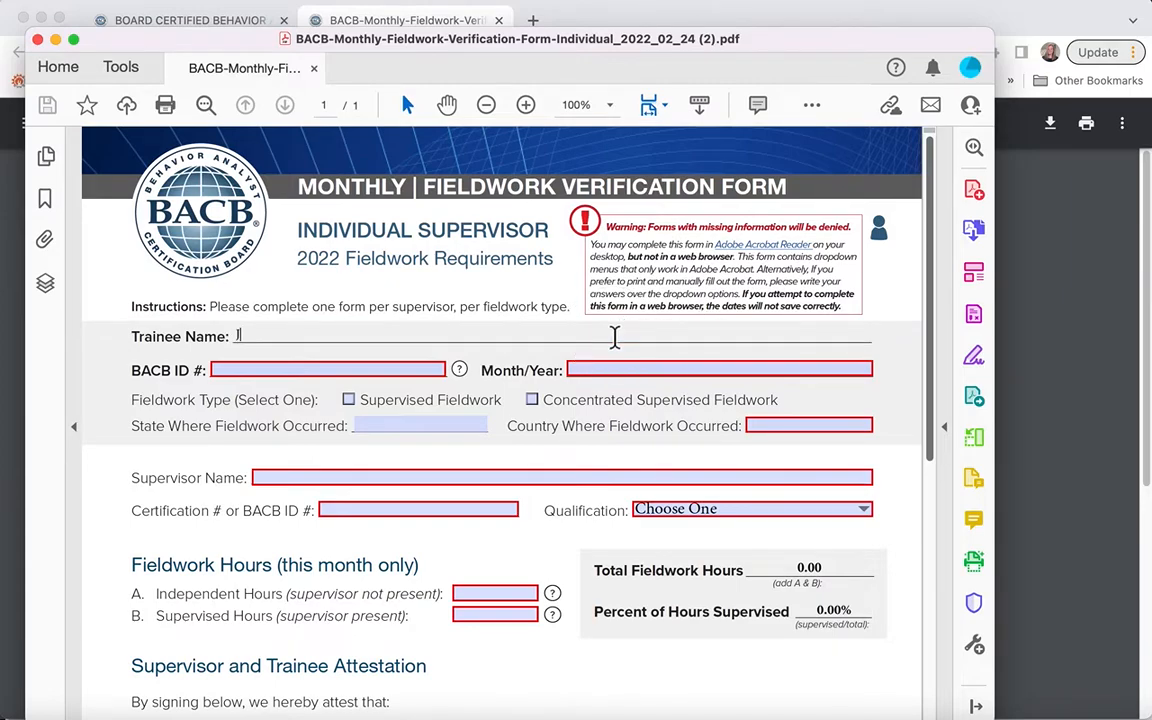
text(ane Doe)
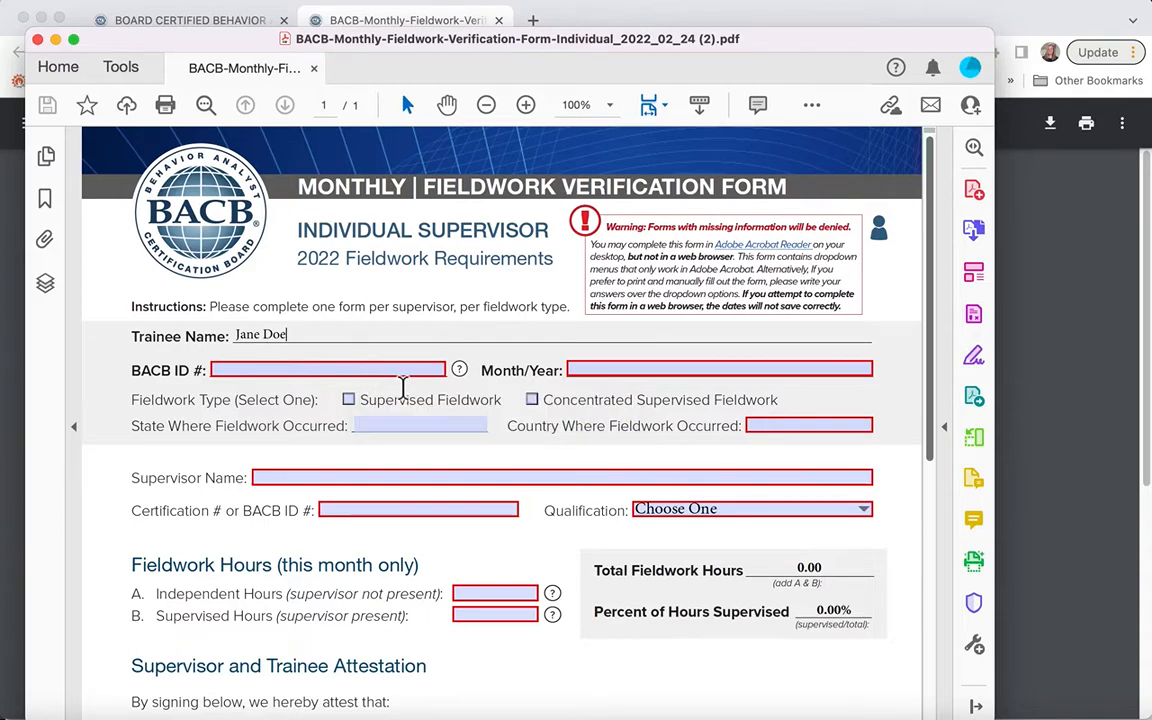
click(604, 372)
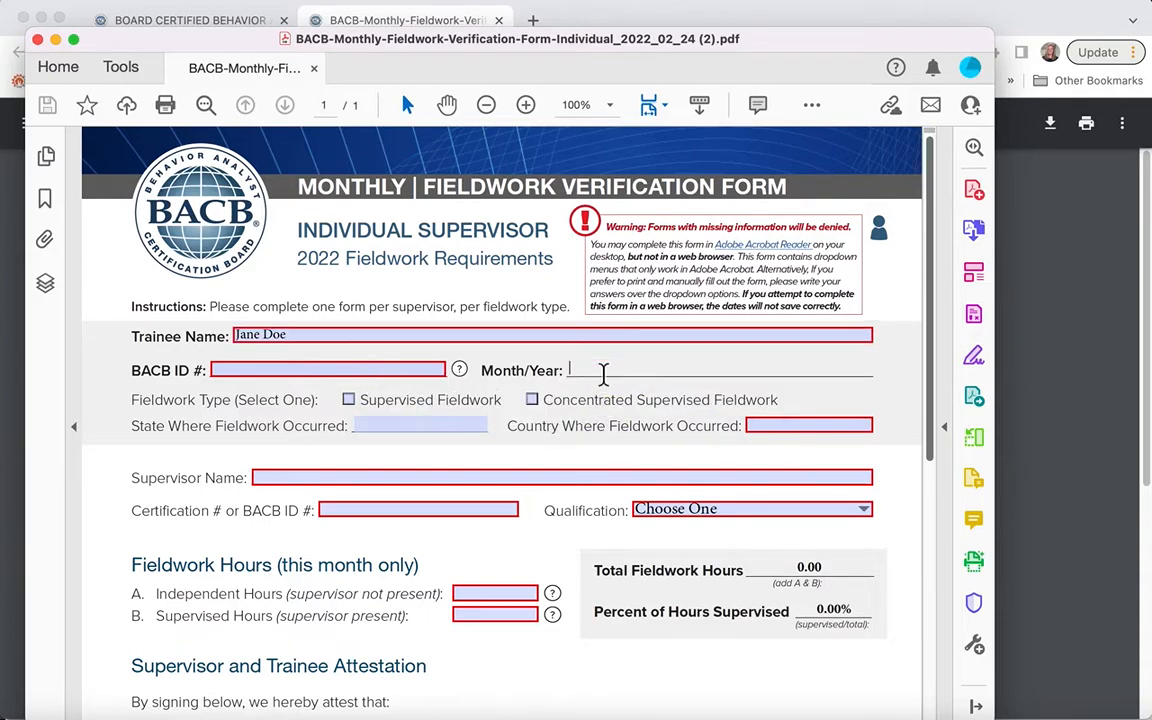
text(9/2022)
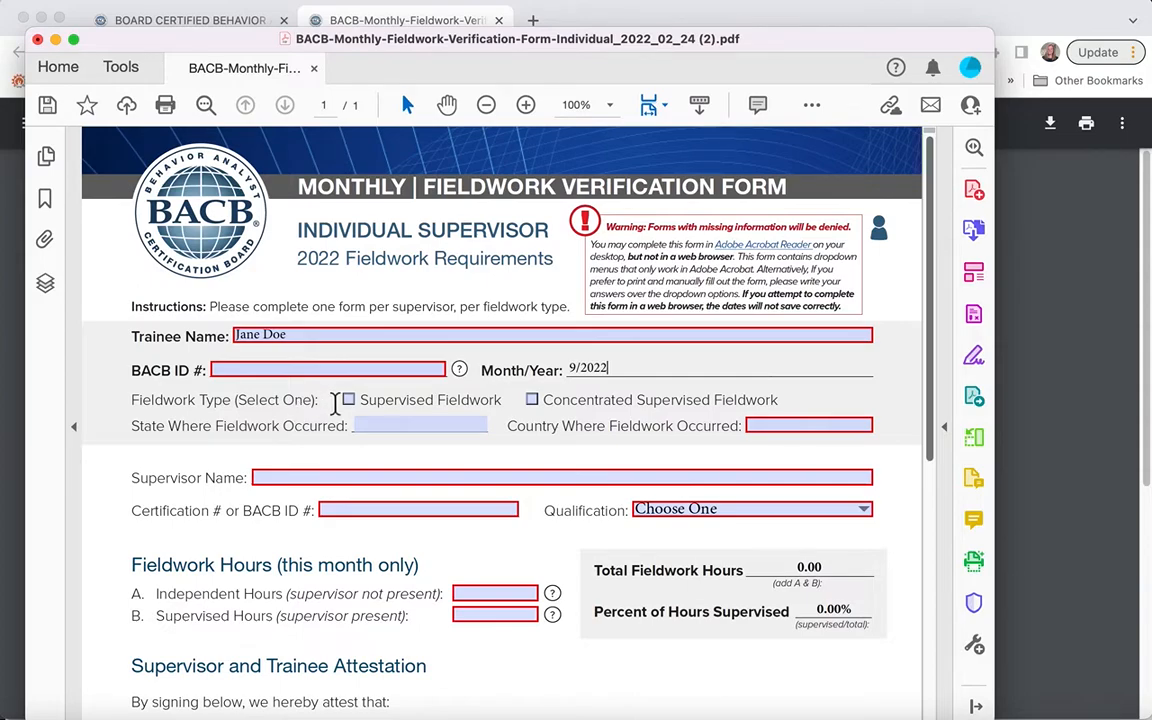
Step: Select Supervised Fieldwork as the fieldwork type and enter Florida as the state and US as the country where it occurred
click(350, 401)
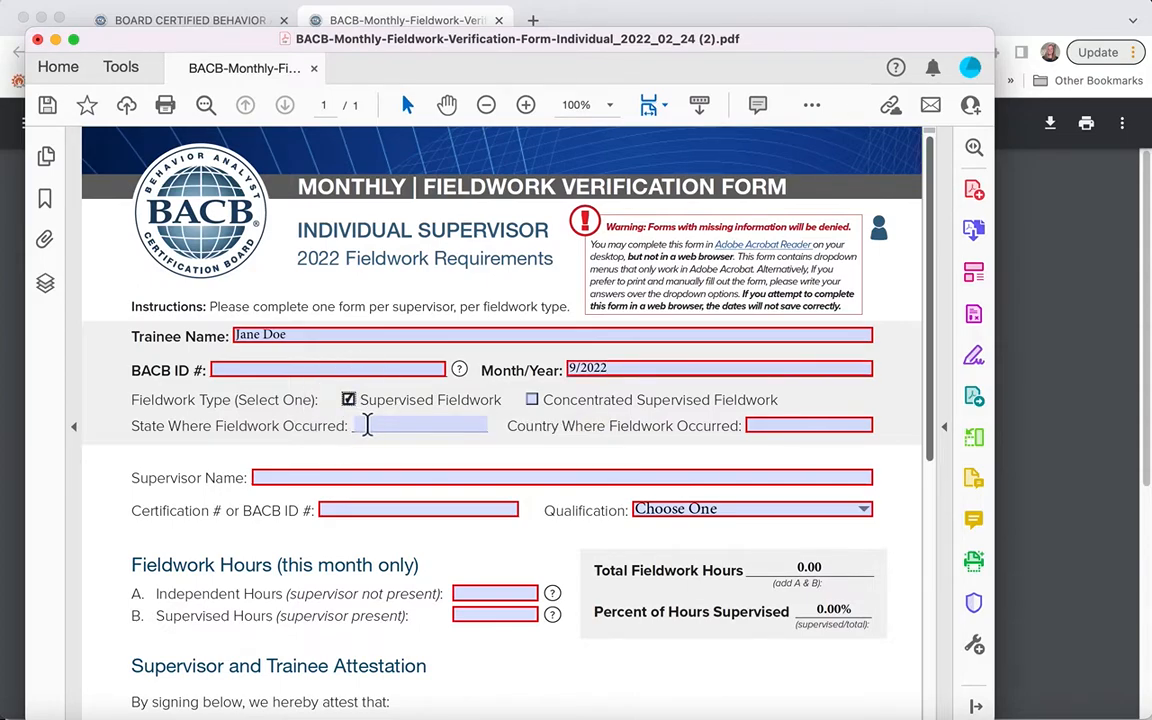
click(372, 428)
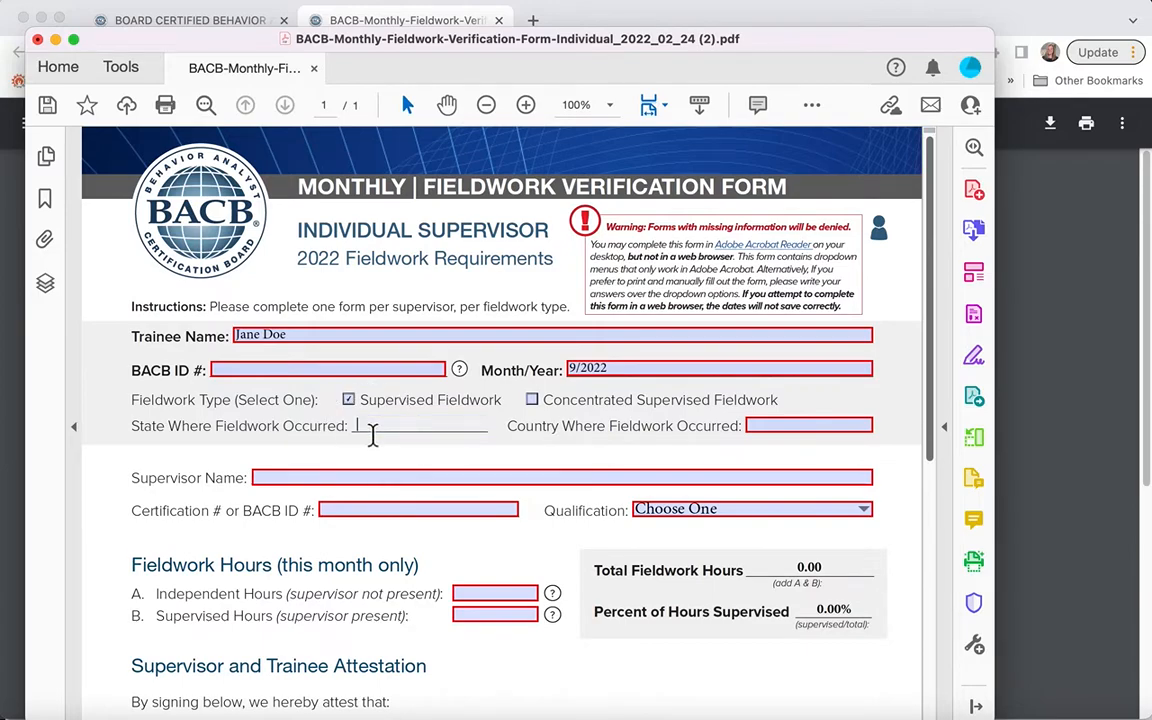
text(Florida)
click(764, 429)
text(US)
Step: Enter "Awesome BCBA" as the supervisor name and choose BCBA/BCBA-D as the qualification
scroll(750, 552, down, 2)
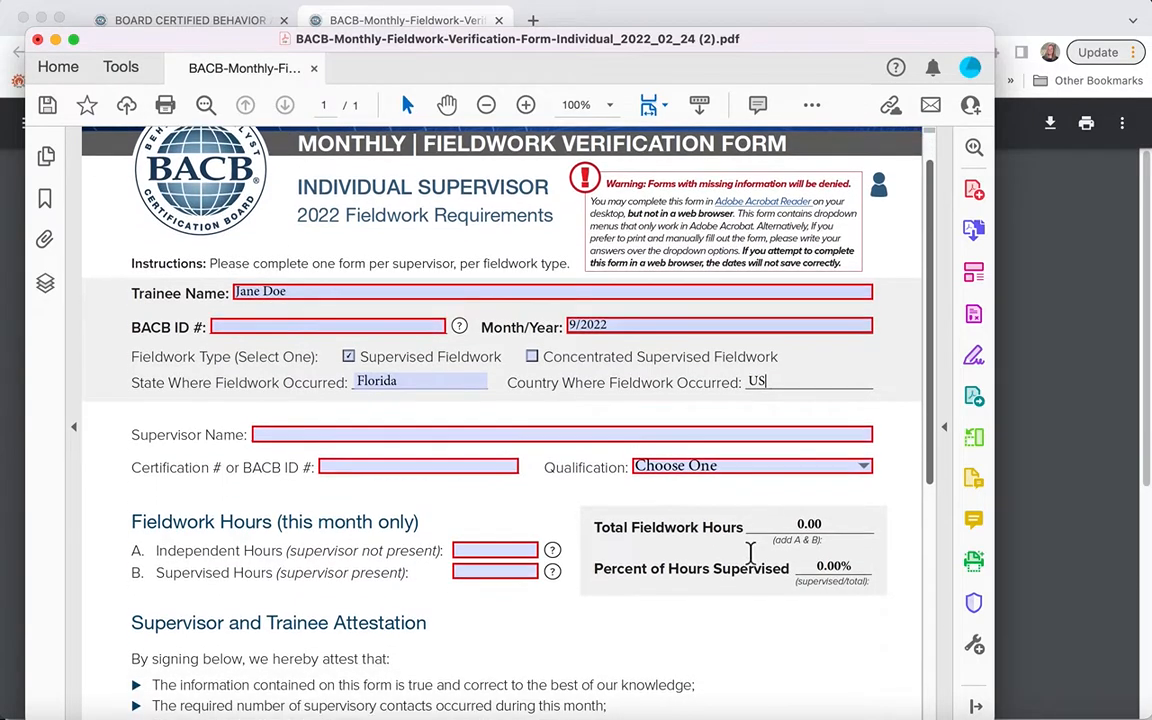
scroll(750, 552, down, 1)
click(656, 401)
text(Awesome )
text(BA)
key(BackSpace)
text(CBA)
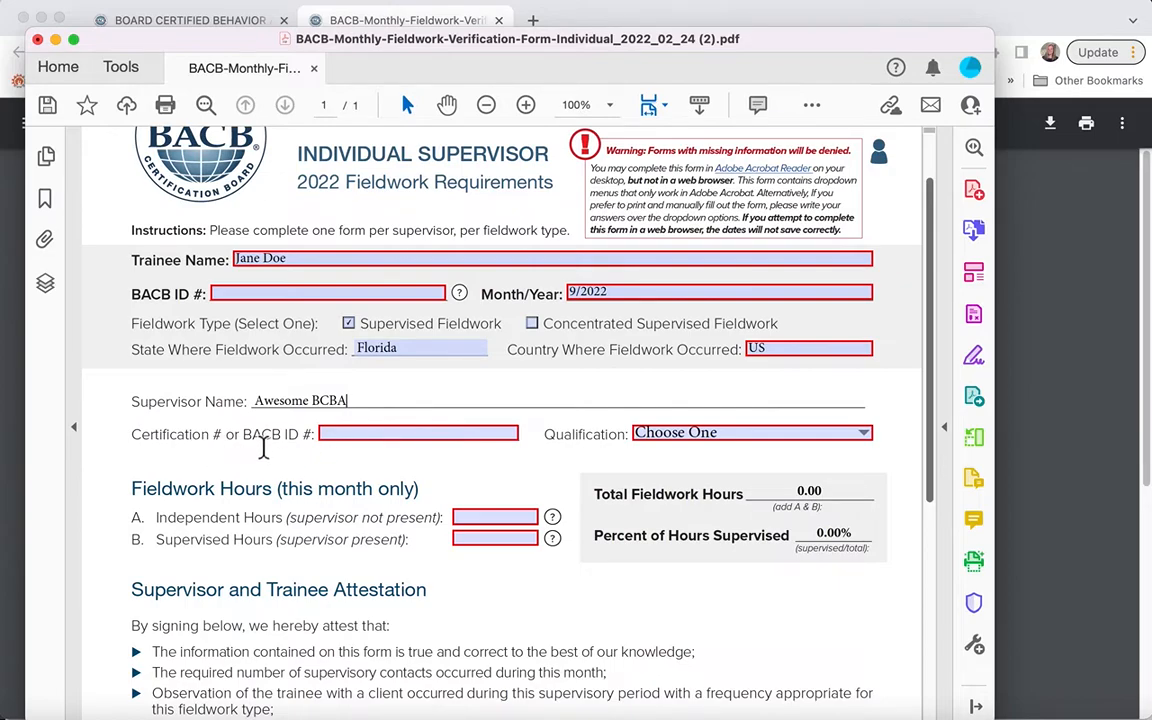
scroll(298, 445, down, 2)
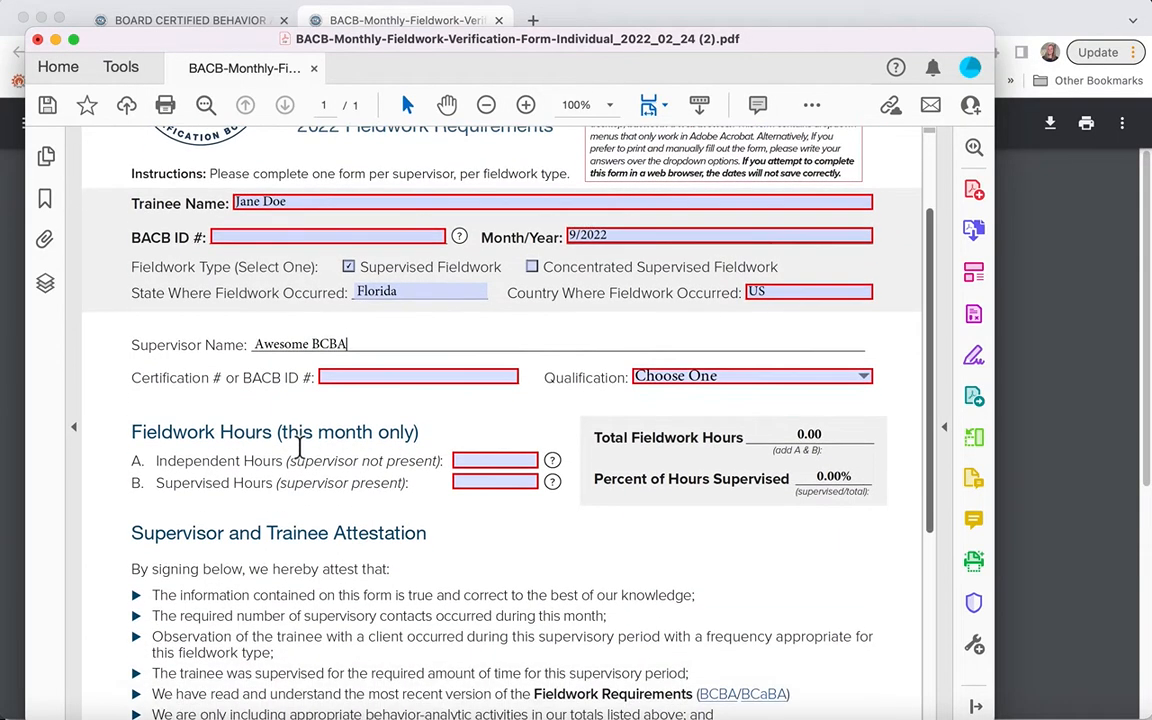
click(866, 377)
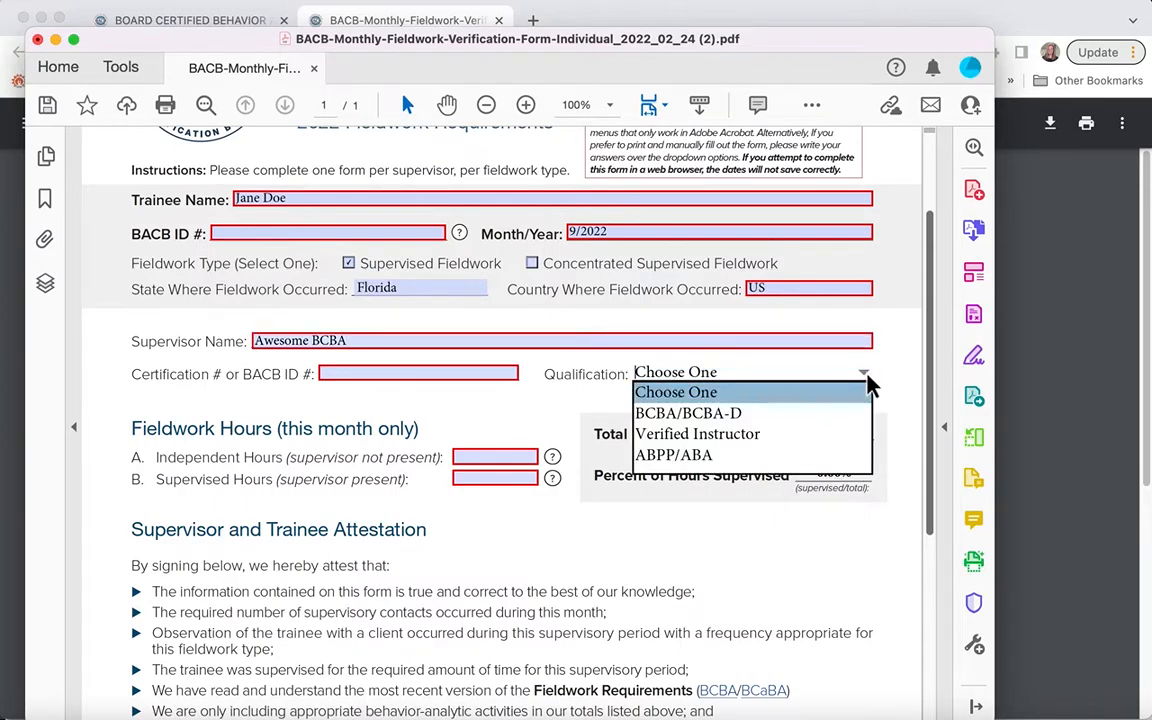
click(837, 415)
Step: Enter 6.5 as the supervised hours for the month
scroll(836, 418, down, 2)
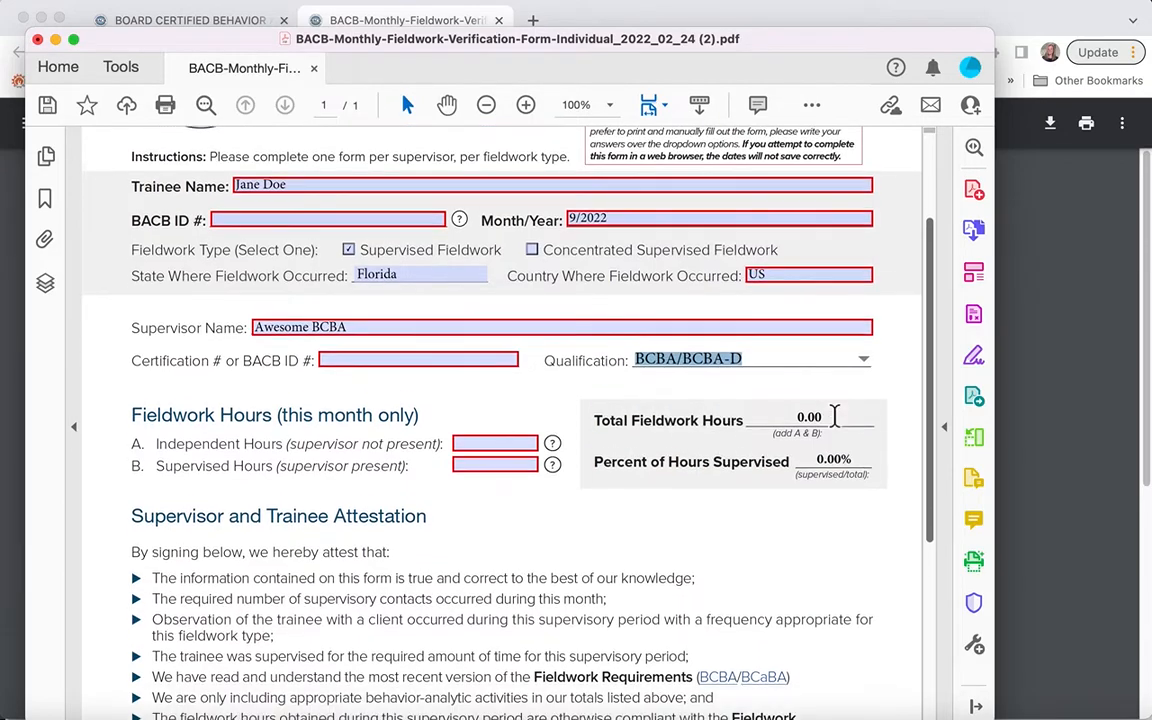
scroll(835, 418, down, 2)
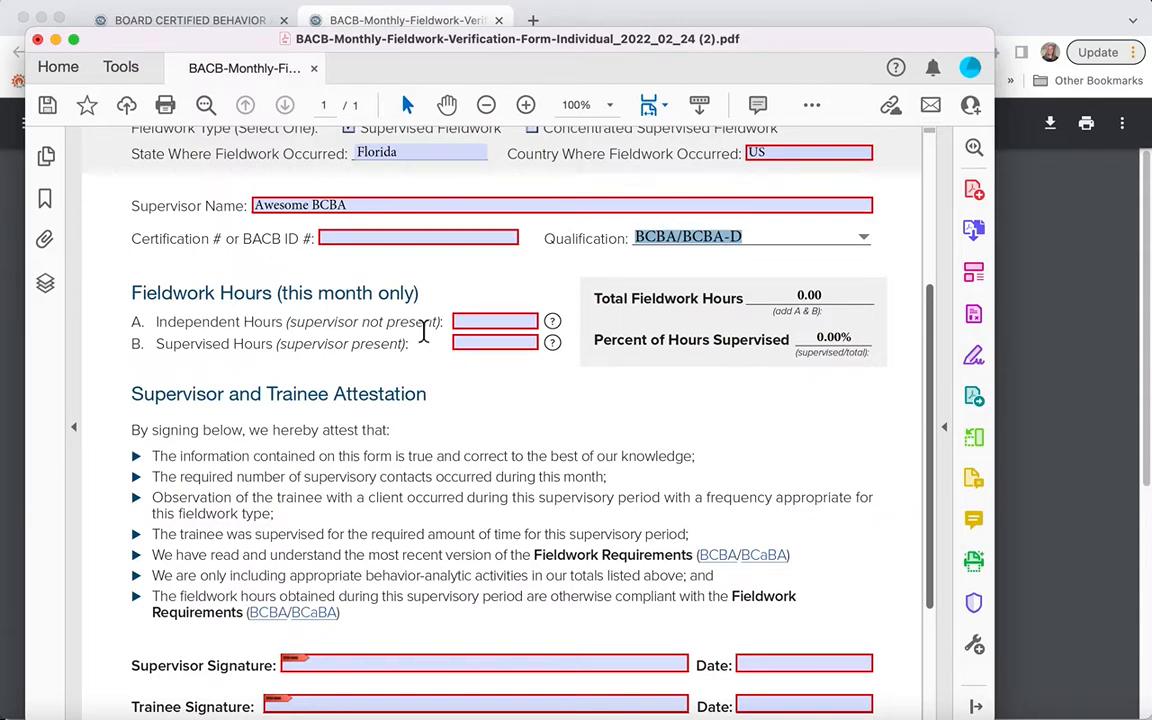
click(487, 345)
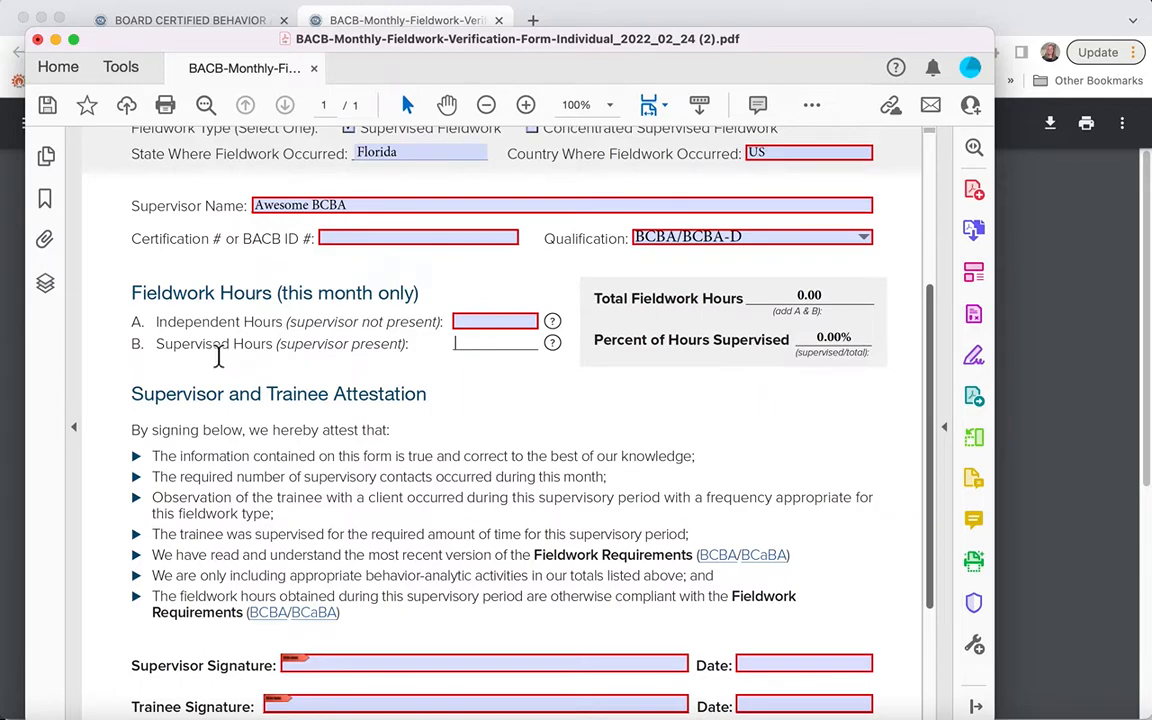
text(6.5)
Step: Enter 123.5 as the independent hours for the month so that the form's totals recalculate
click(483, 327)
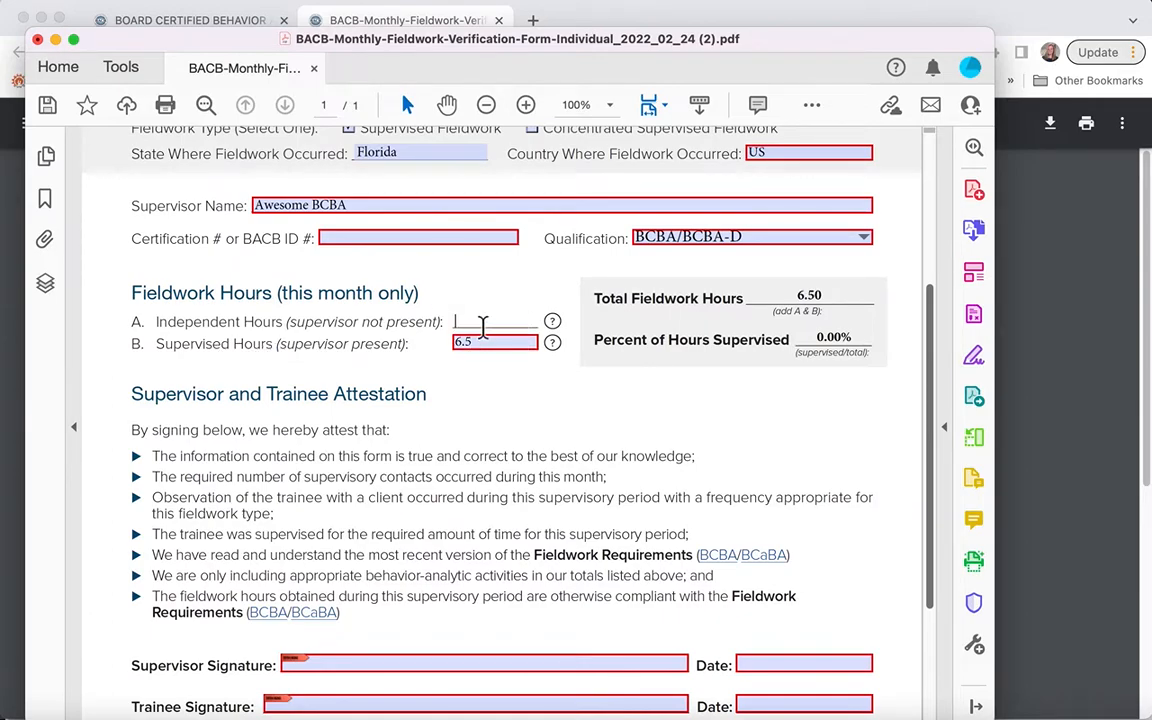
text(123.5)
click(532, 399)
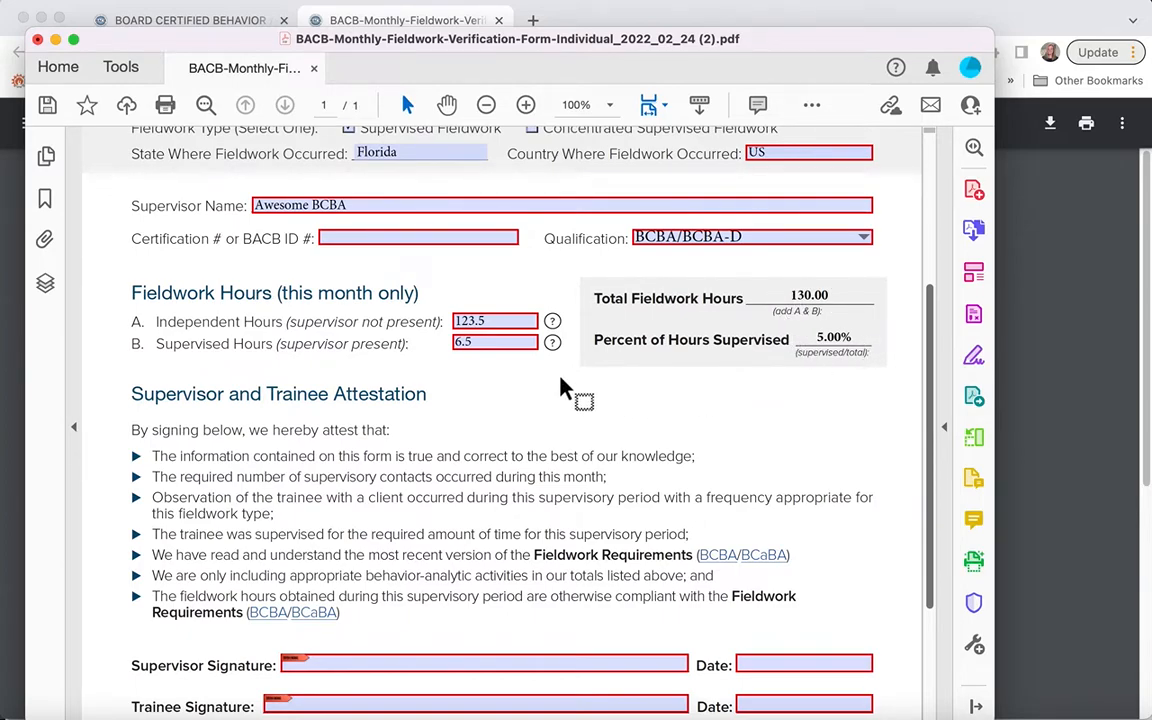
Step: Change the supervised hours in the Fieldwork Hours section to 10
click(492, 342)
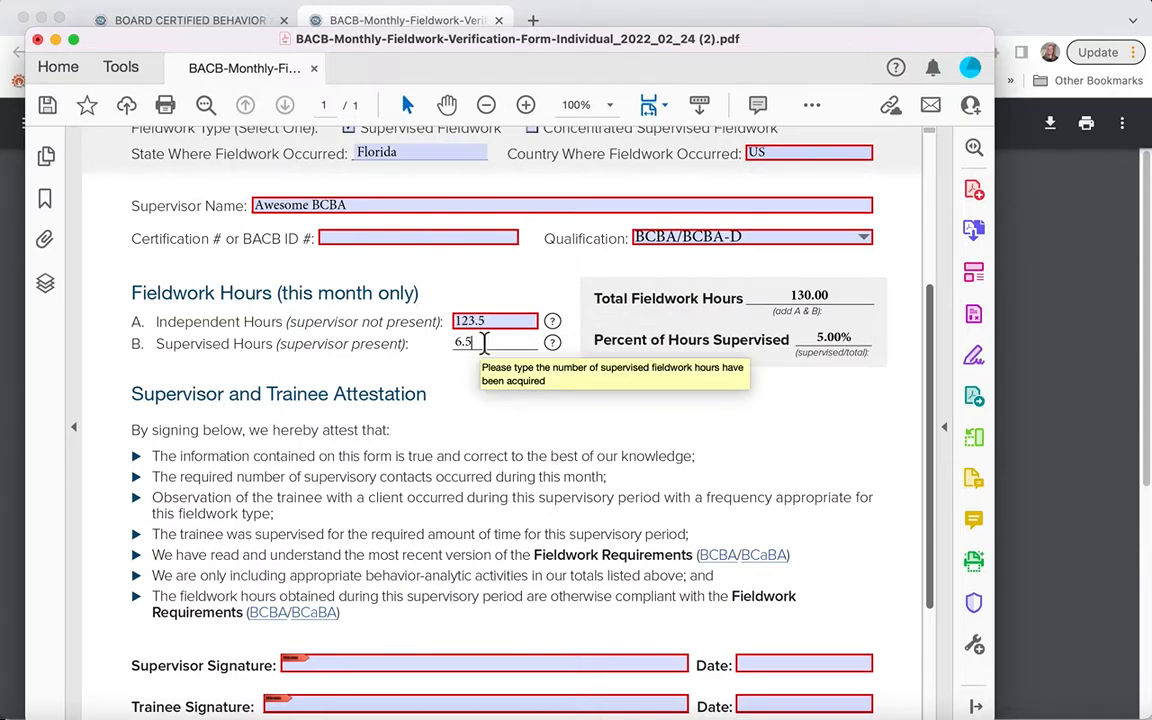
key(BackSpace)
key(BackSpace)
key(BackSpace)
text(10)
key(Return)
Step: Change the independent hours in the Fieldwork Hours section to 120
click(490, 322)
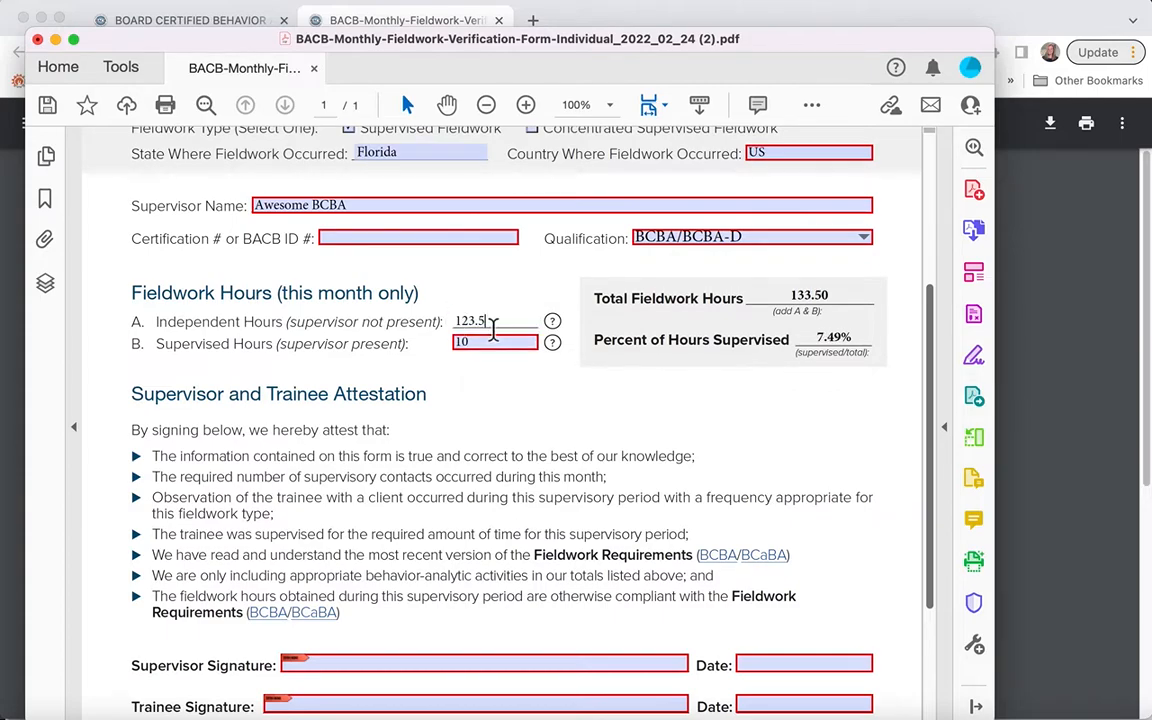
key(BackSpace)
key(BackSpace)
key(BackSpace)
key(BackSpace)
text(20)
click(562, 405)
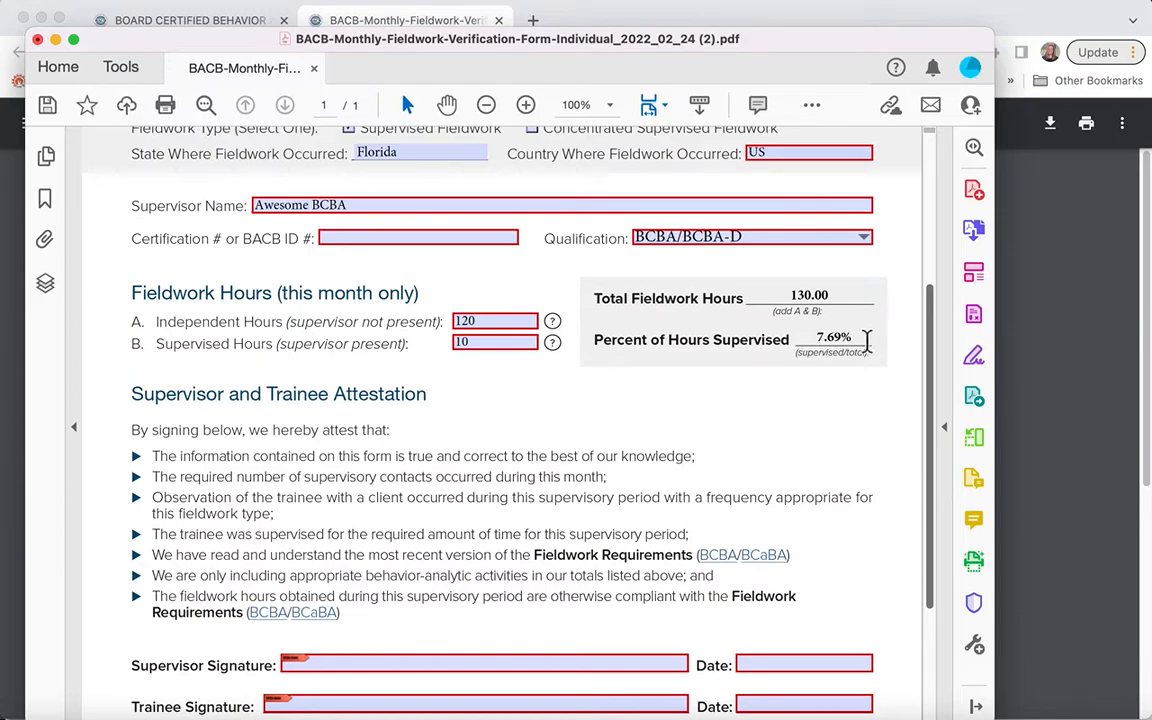
Step: Review the form's completed fields, fieldwork hour totals, attestation statements, and supervisor and trainee signature lines
scroll(866, 341, up, 3)
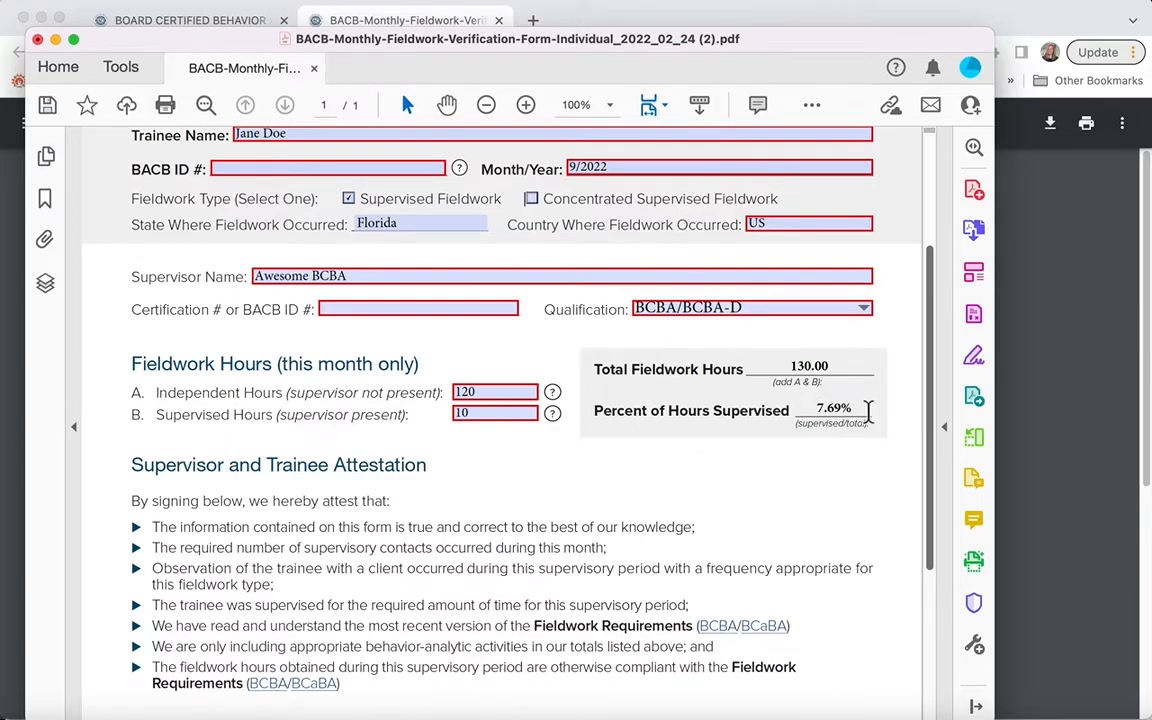
scroll(868, 413, down, 1)
scroll(868, 413, down, 1)
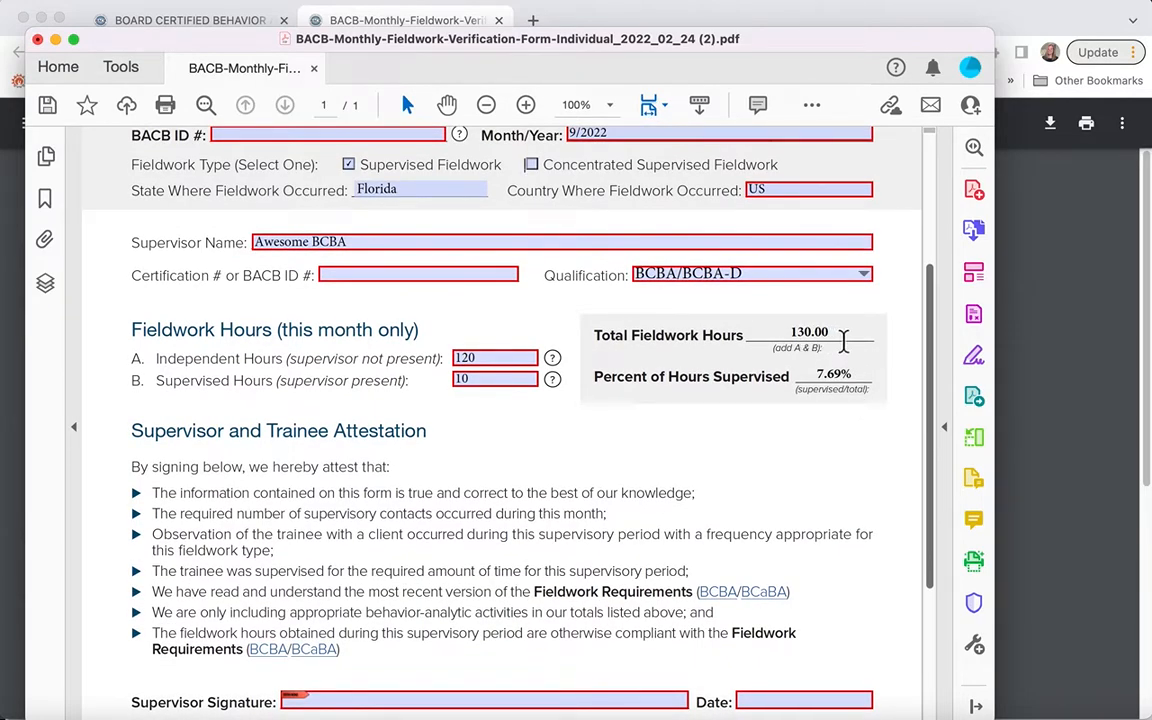
scroll(843, 341, down, 2)
scroll(843, 341, down, 1)
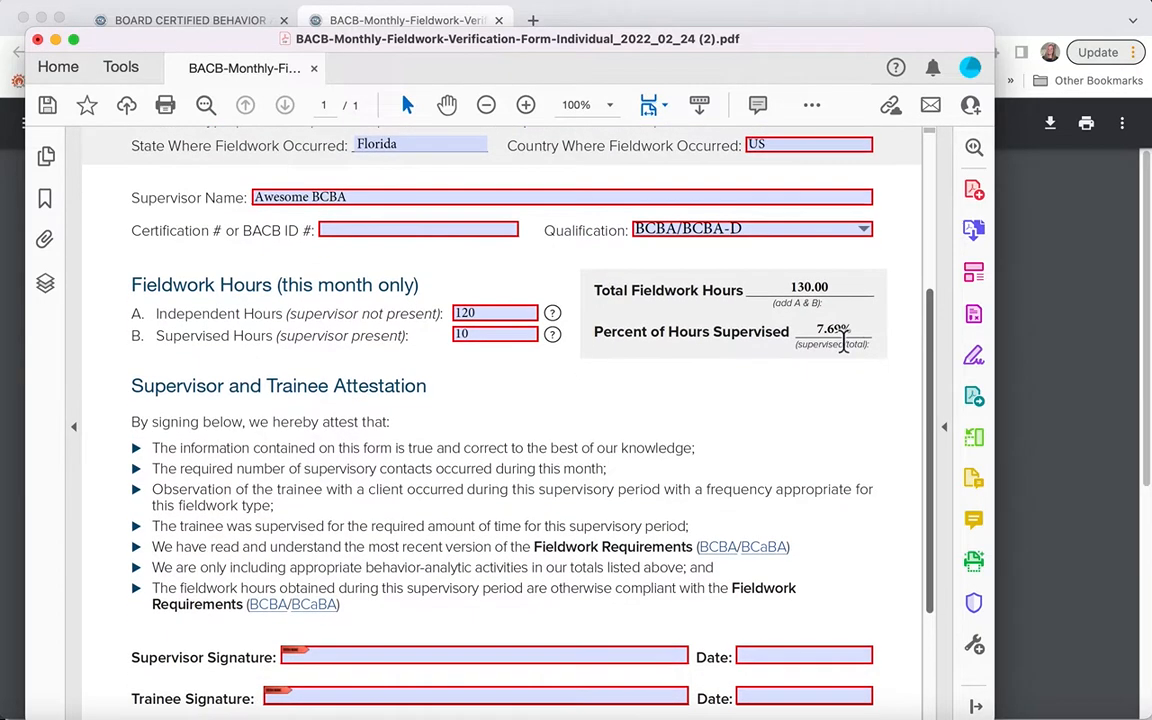
scroll(843, 341, down, 2)
scroll(843, 341, down, 1)
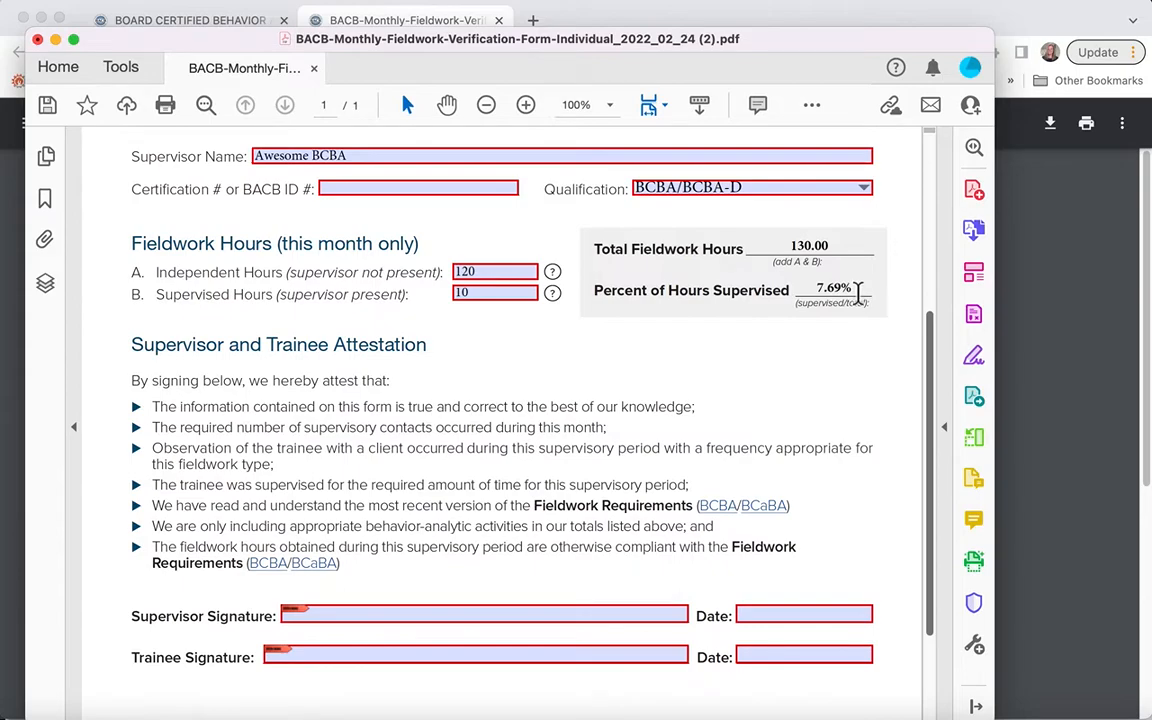
scroll(858, 290, up, 7)
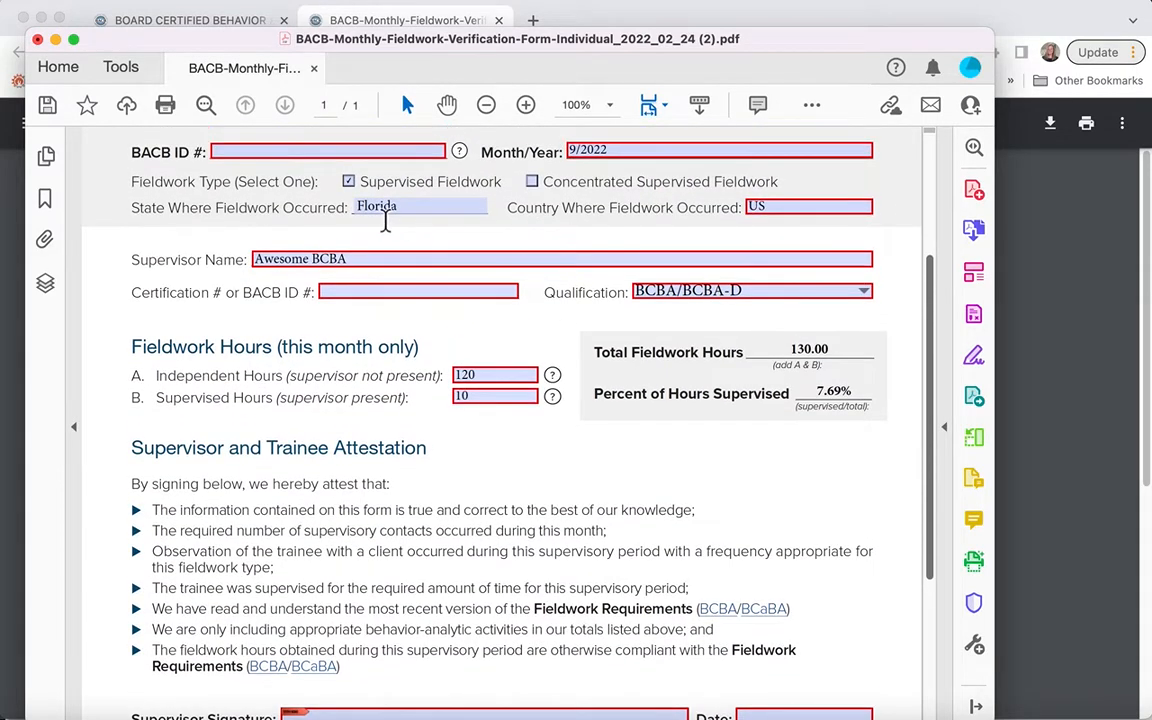
scroll(633, 190, down, 10)
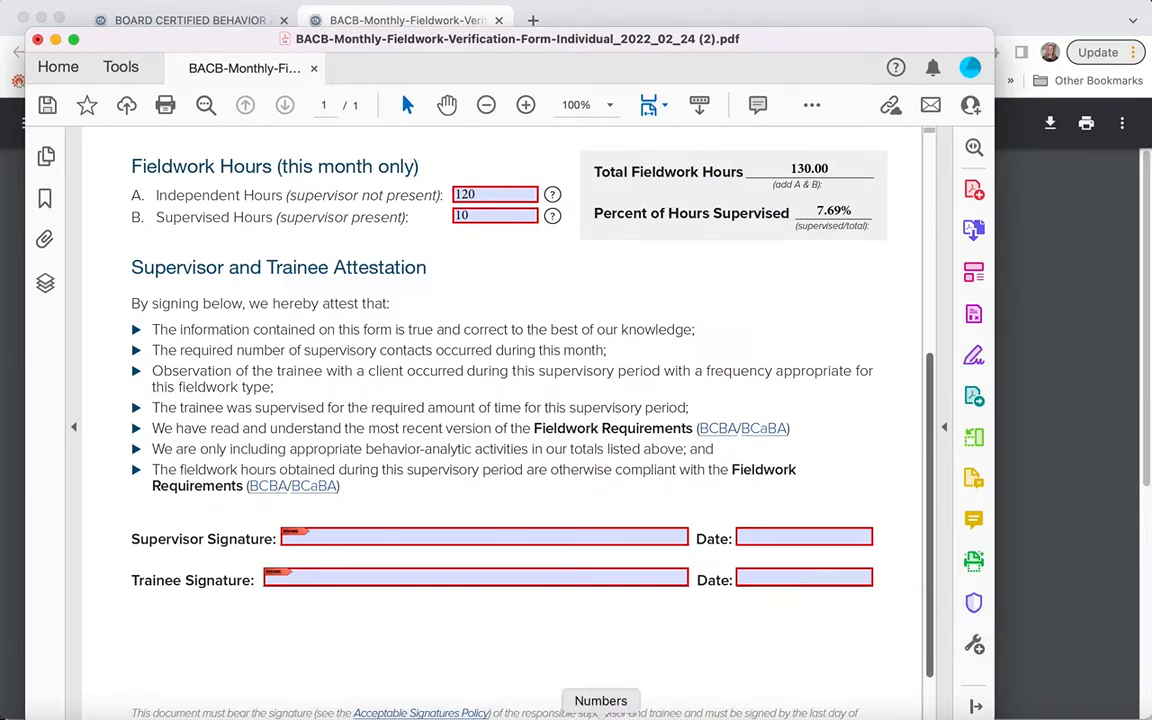
Step: Switch to the Fiedlwork Documentation System spreadsheet in Numbers and enter 9/12/2022 as the date in row 3 of Independent Hours
click(600, 715)
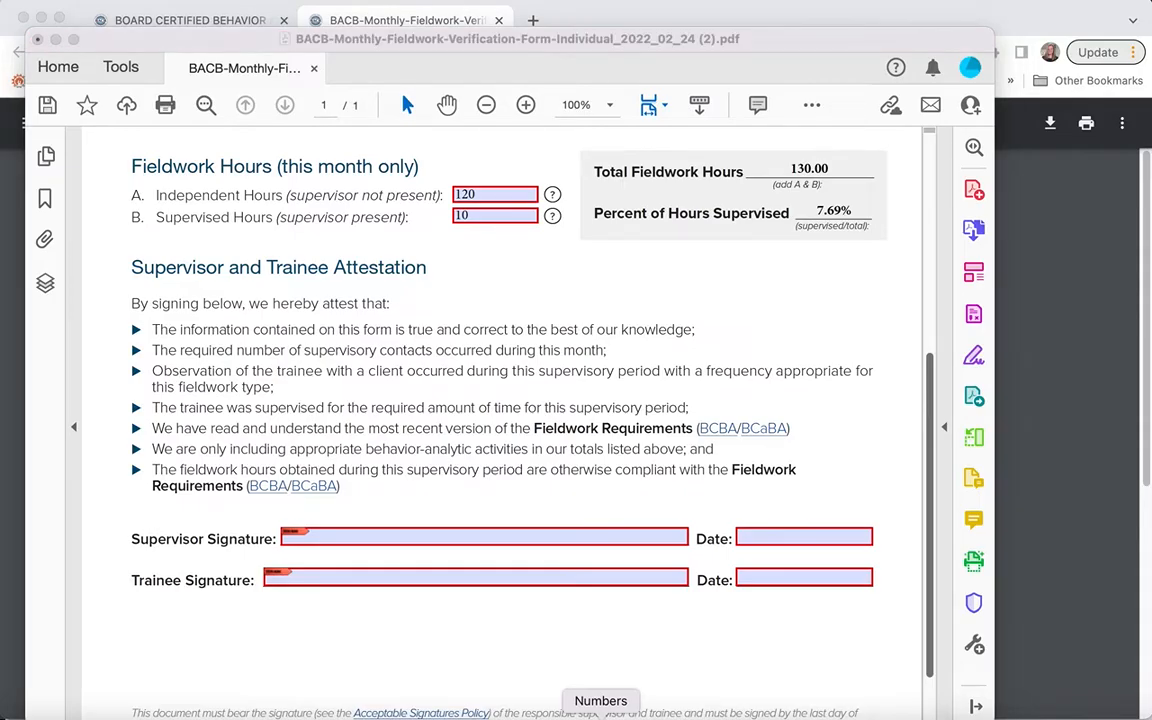
drag(815, 46, 826, 24)
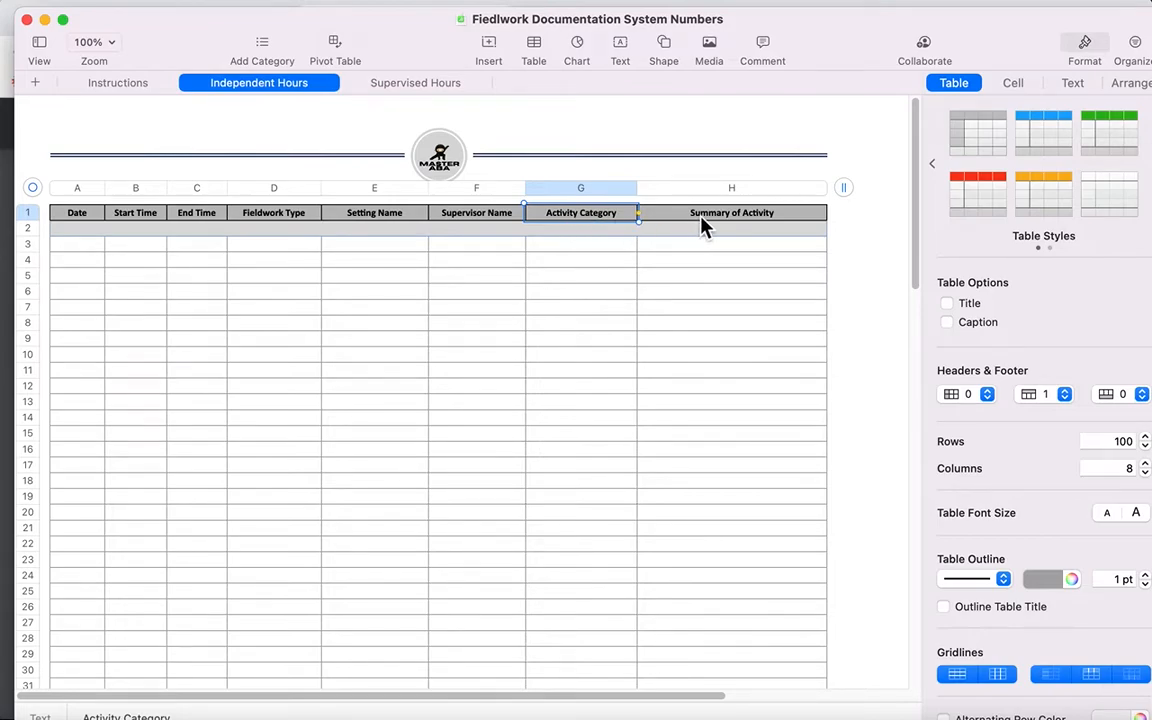
click(98, 256)
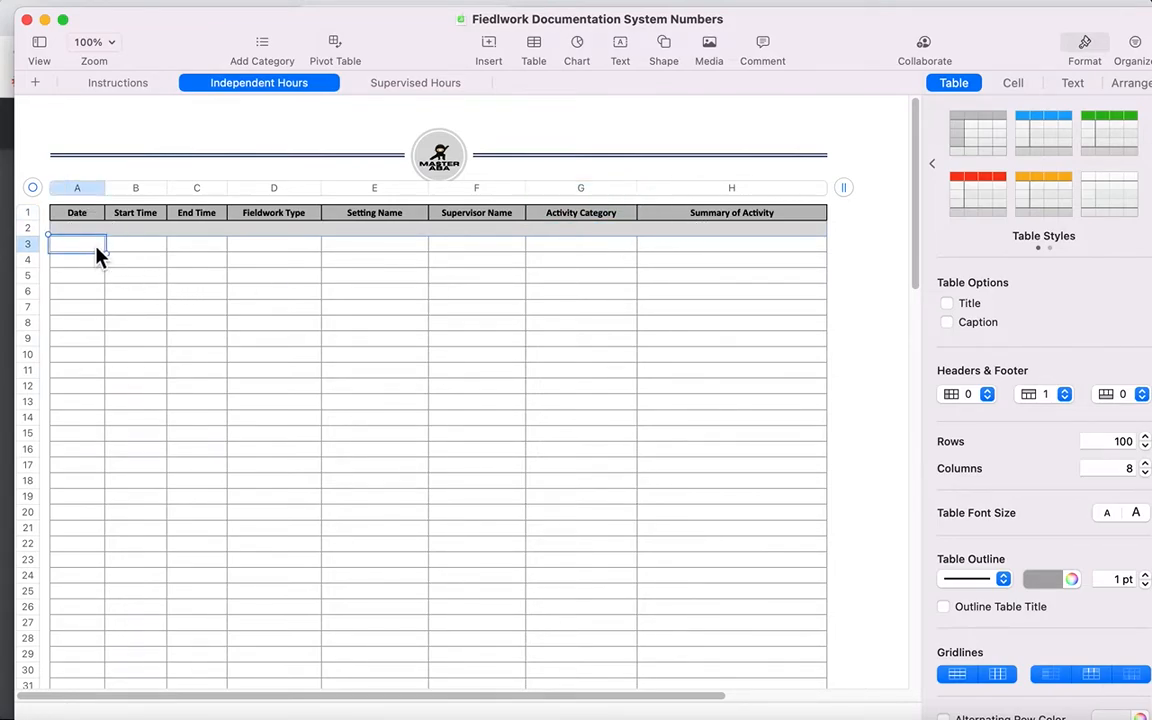
text(9/12)
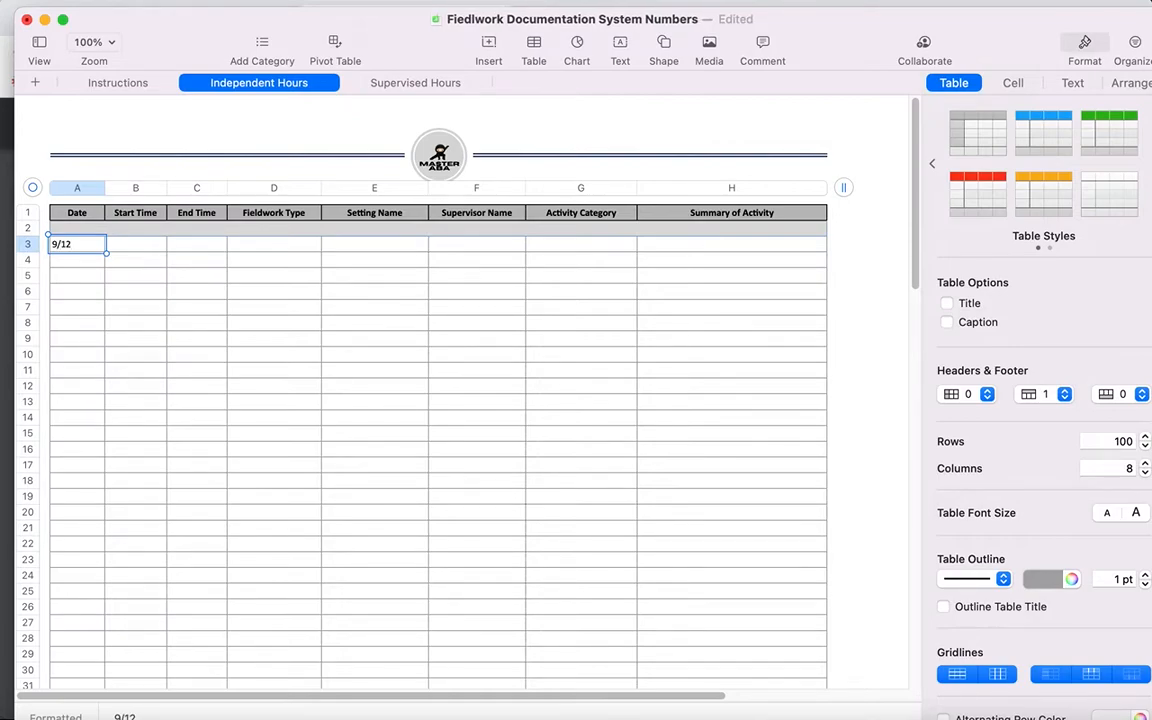
text(/2022)
key(Tab)
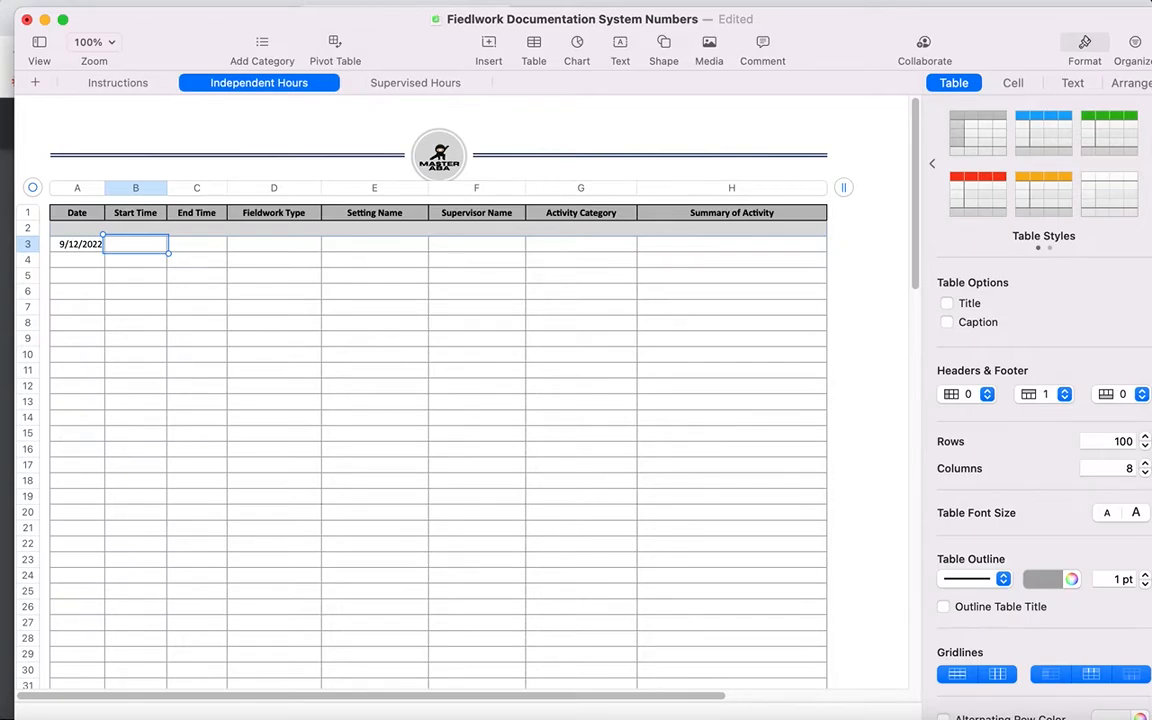
Step: Enter a start time of 7:30 AM and an end time of 9:30 AM for the row 3 entry
text(7:30 am)
click(203, 250)
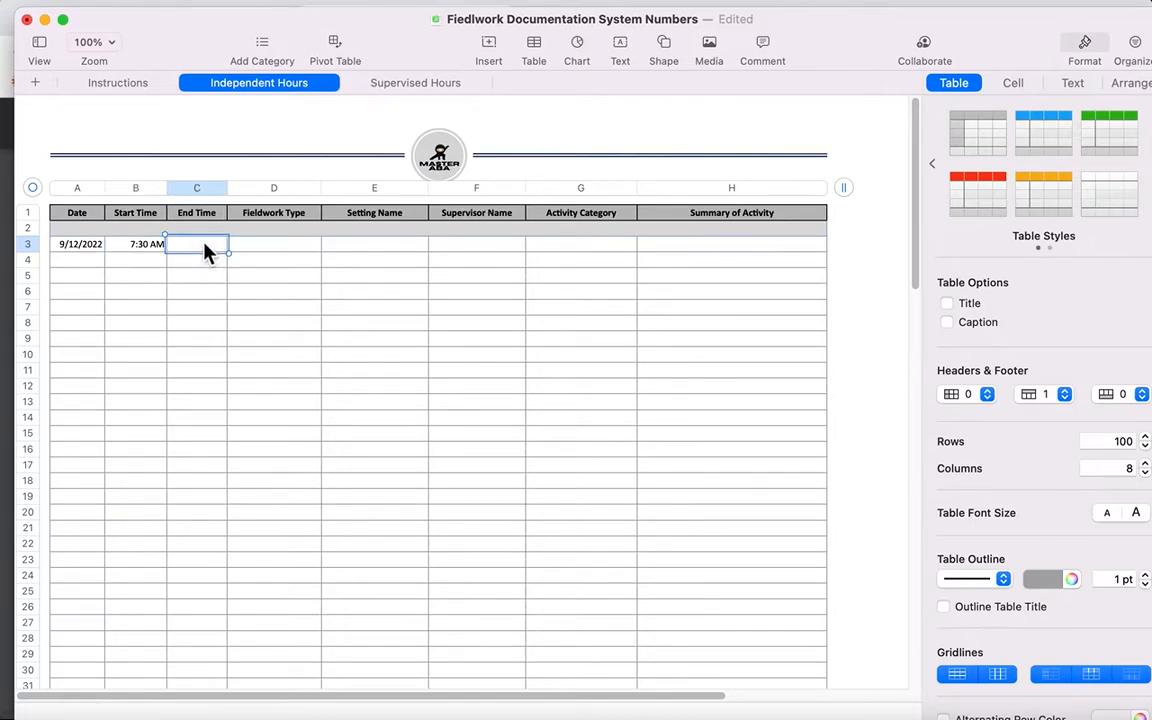
text(9)
key(shift+Return)
text(:3)
key(Escape)
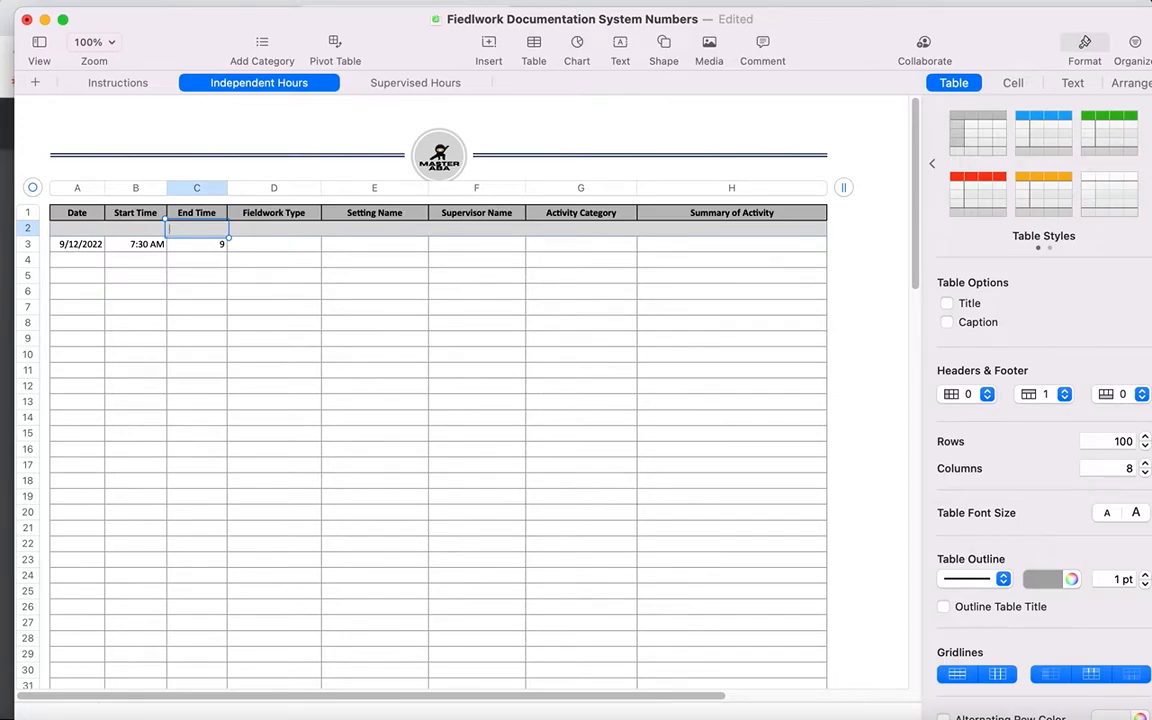
click(222, 246)
text(9:30)
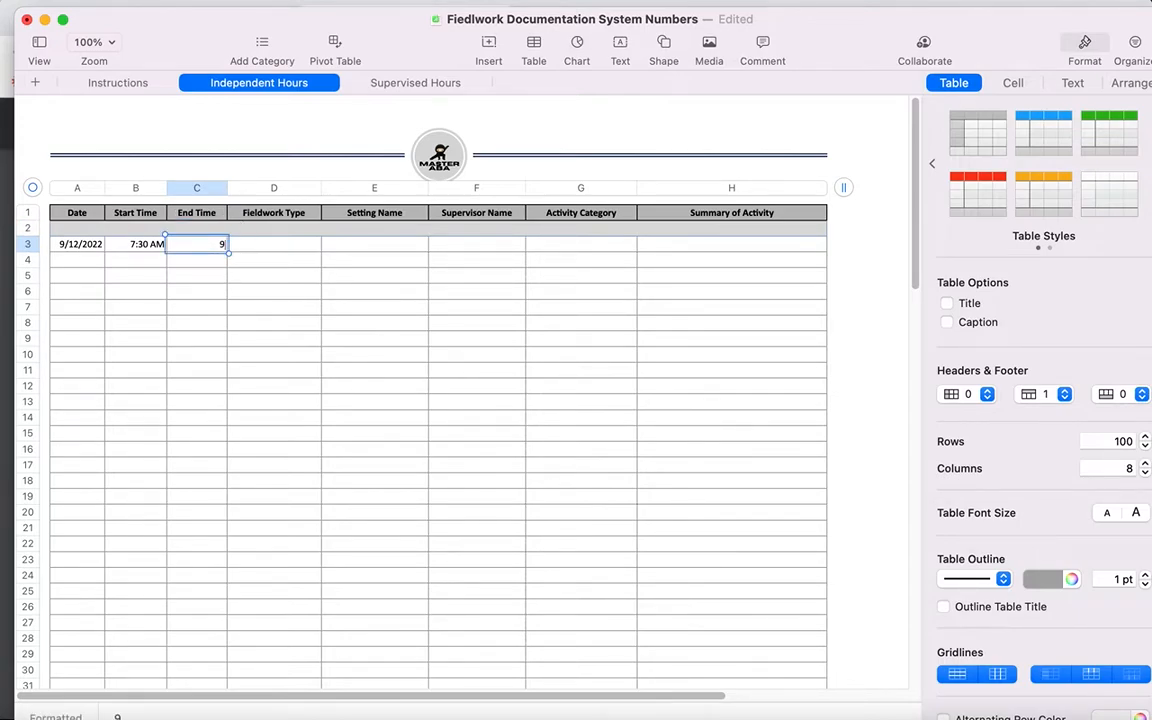
text( am)
Step: Fill in the fieldwork type of the row 3 entry as Supervise Fieldwork
click(266, 254)
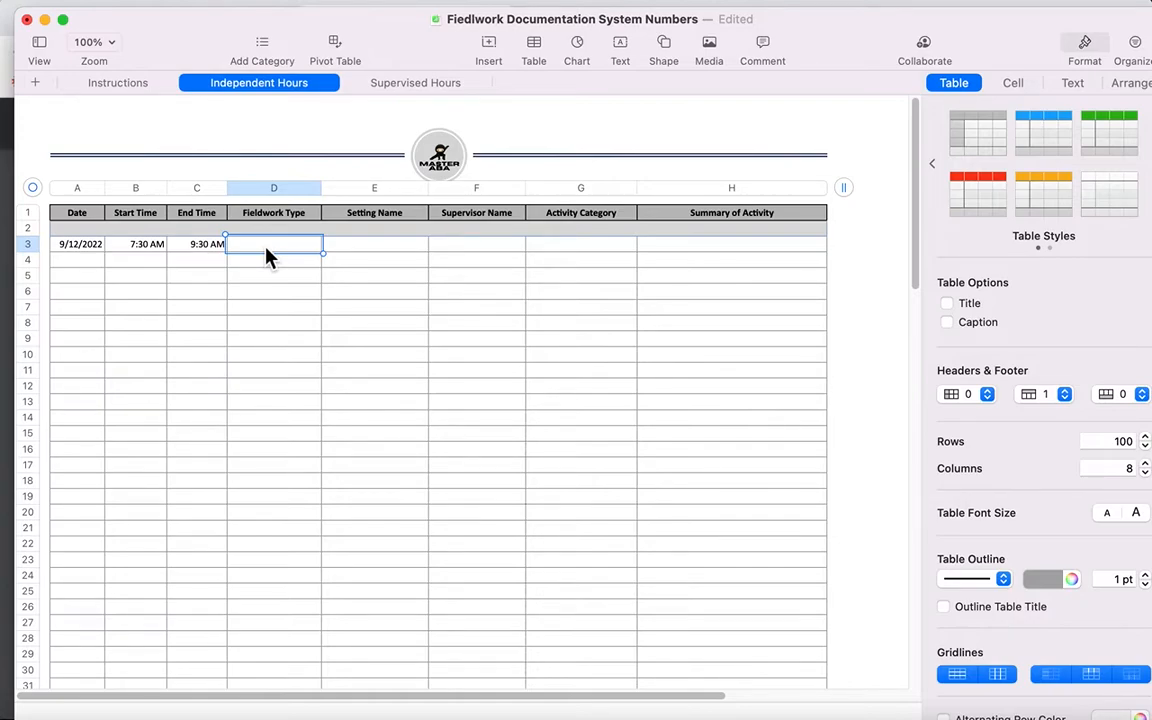
text(Supervise Fieldwork)
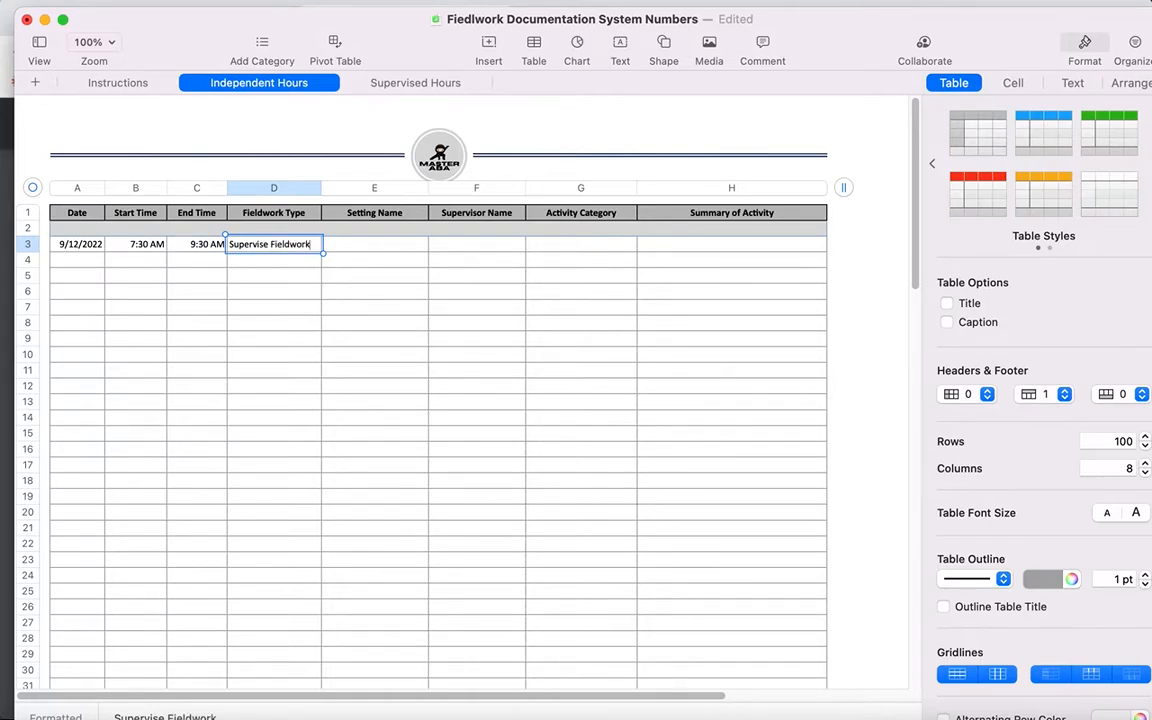
Step: Enter Awesome ABA Clinic as the setting name for the row 3 entry
click(392, 249)
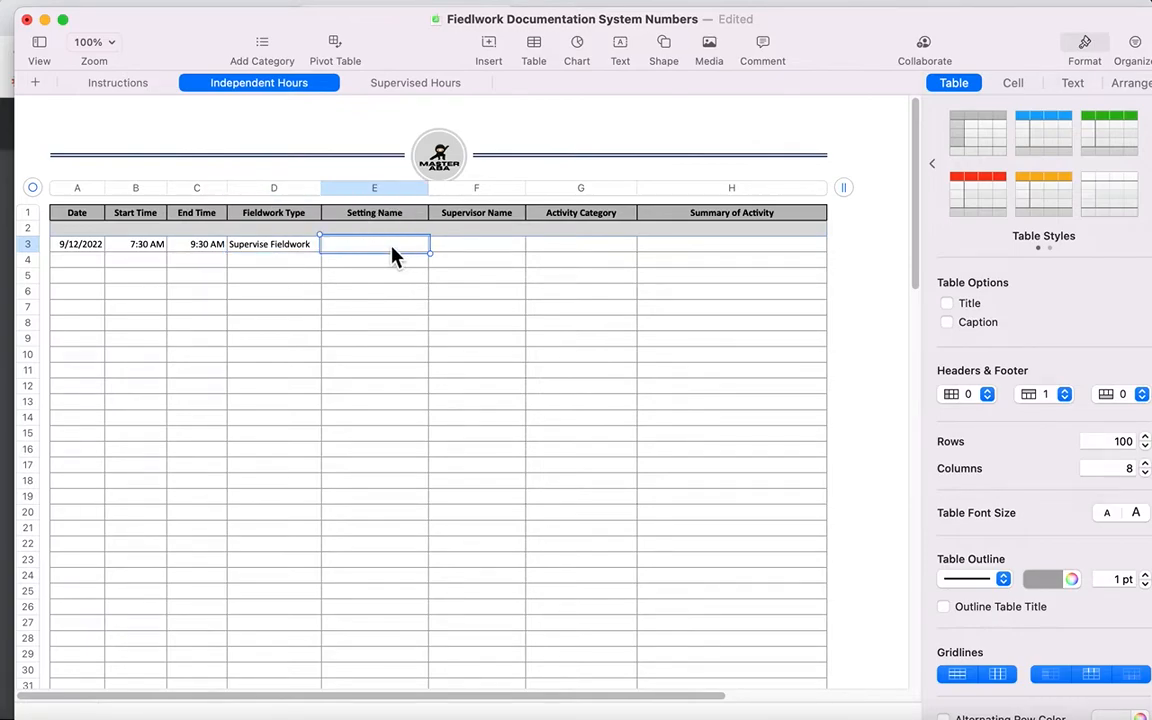
text(Awesoc)
key(BackSpace)
text(me ABA)
text(Clinic)
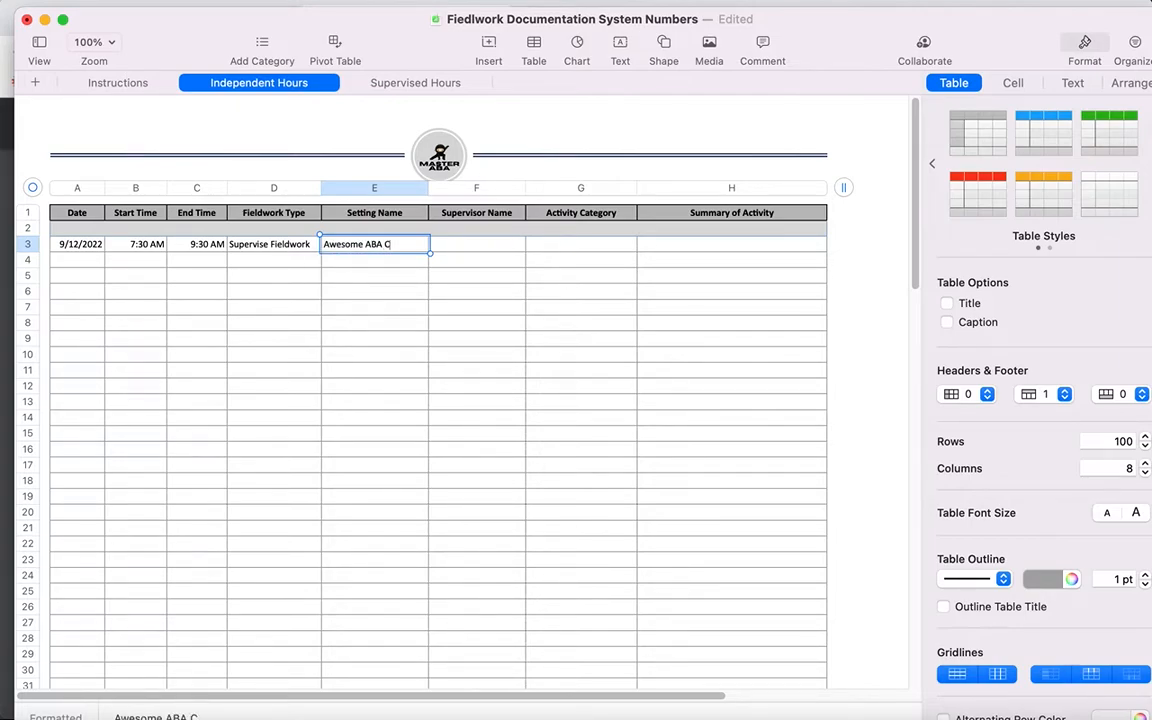
Step: Enter Awesome BCBA as the supervisor and Restricted as the activity category in row 3
click(450, 249)
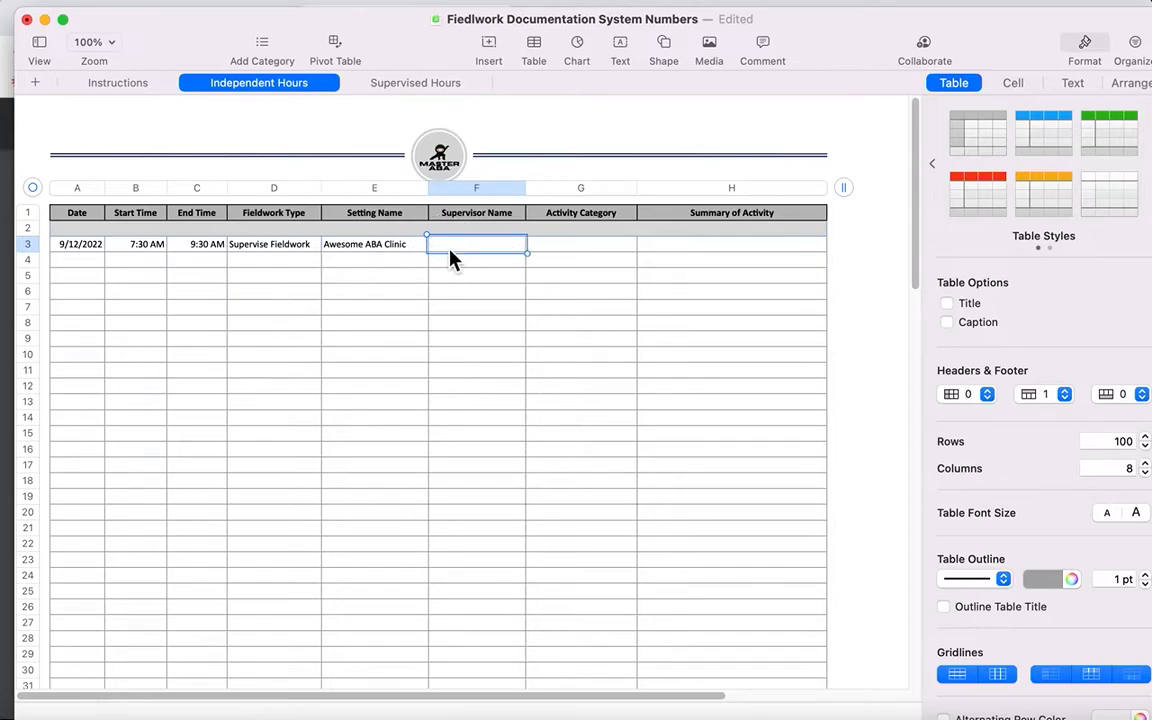
text(Awesome BCBA)
click(559, 251)
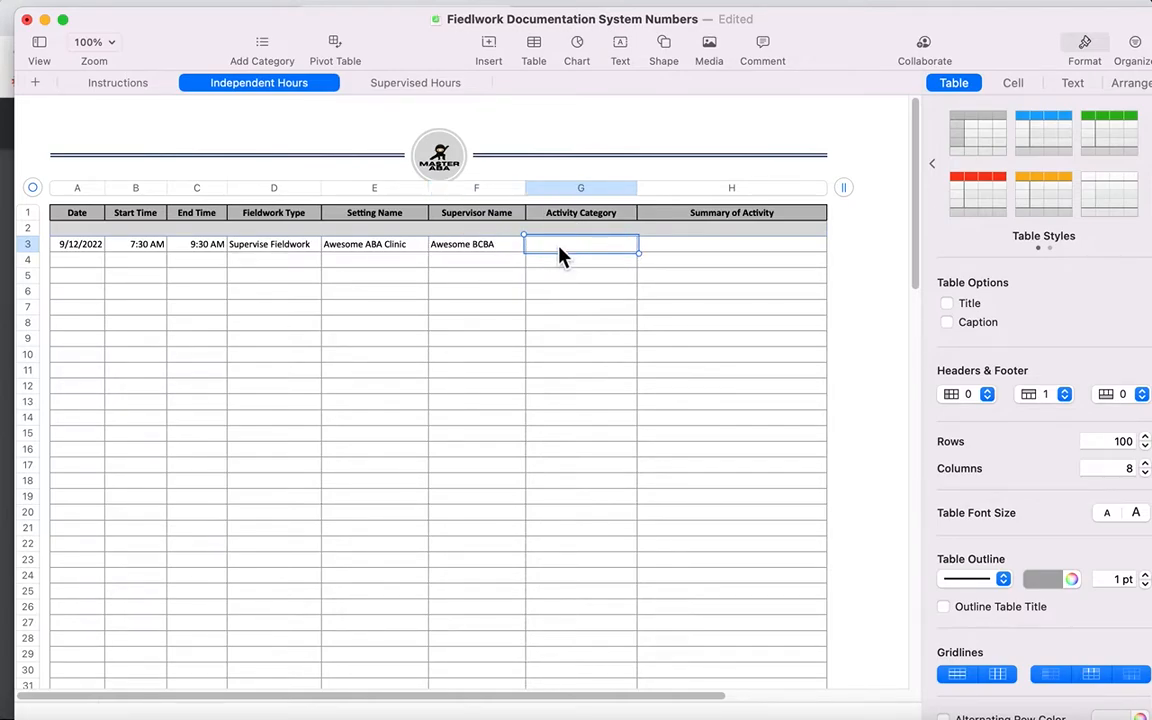
text(Restricted)
Step: Write the row 3 activity summary as "Mand training, reducing maladaptive behavior, conducted preference assessment"
click(677, 250)
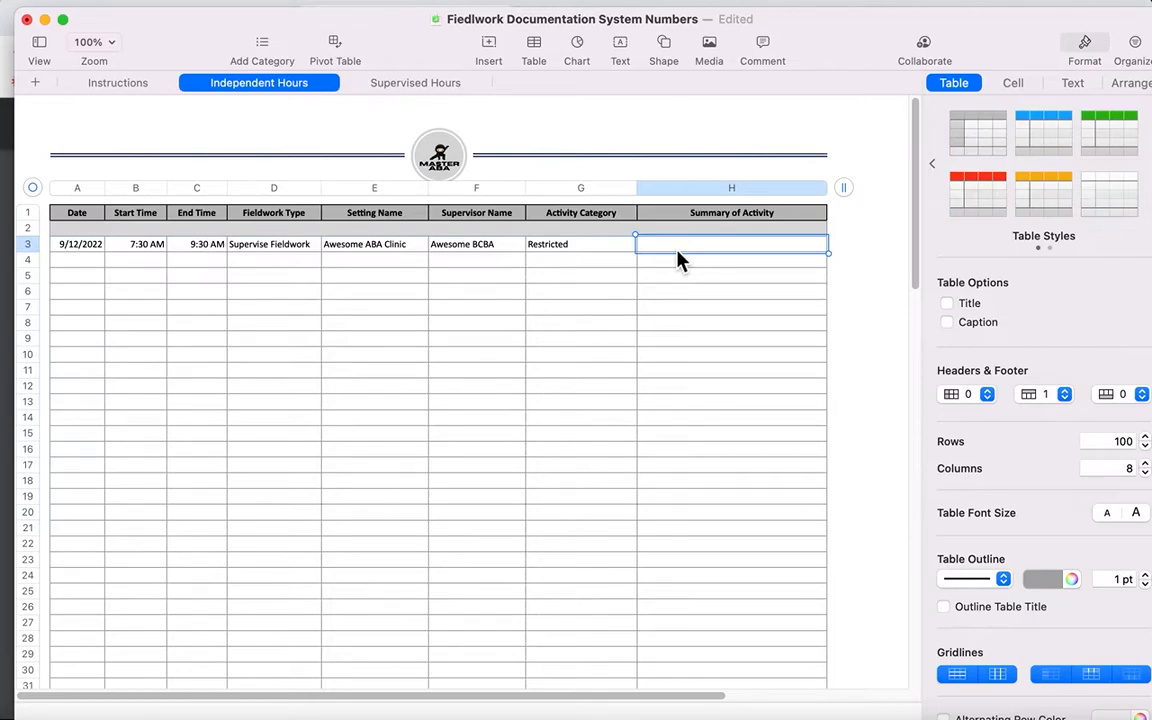
text(Mand training, reducing mal)
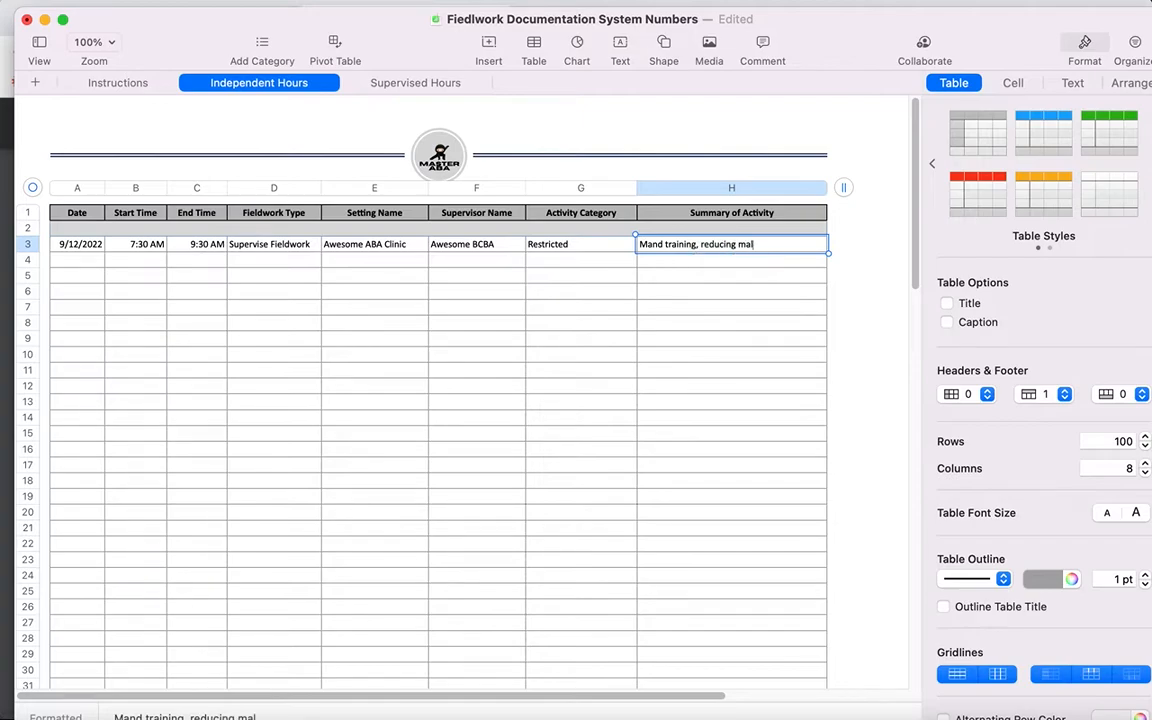
text(adaptive)
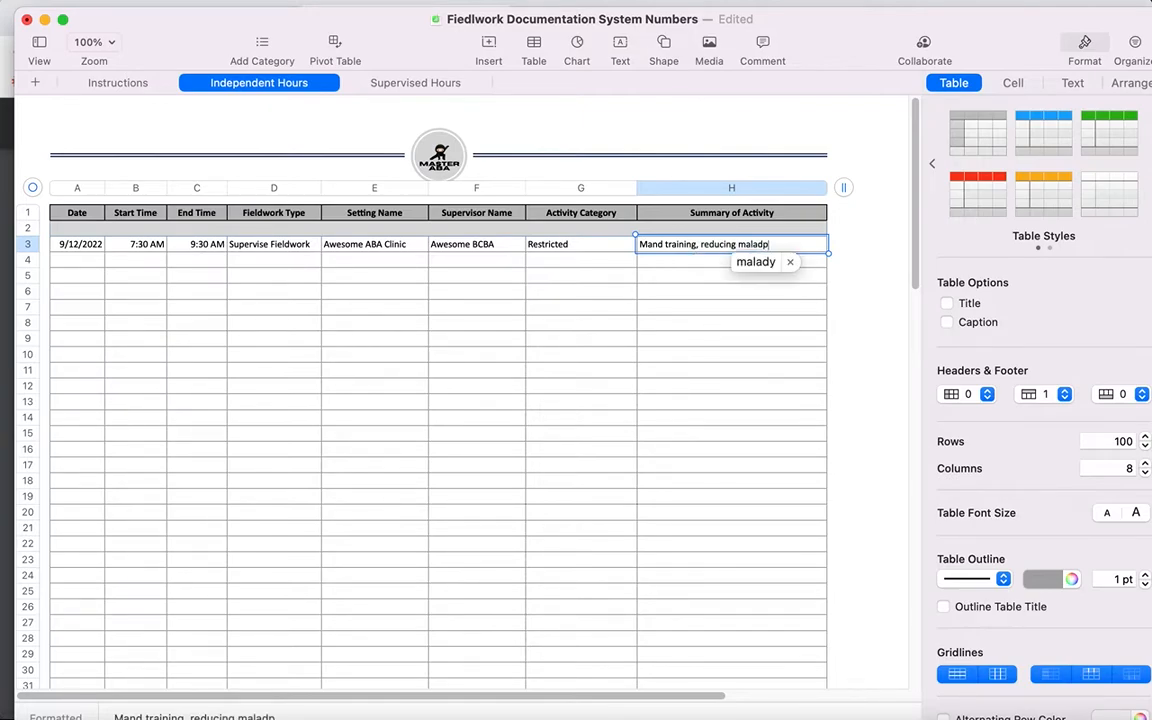
text( beh)
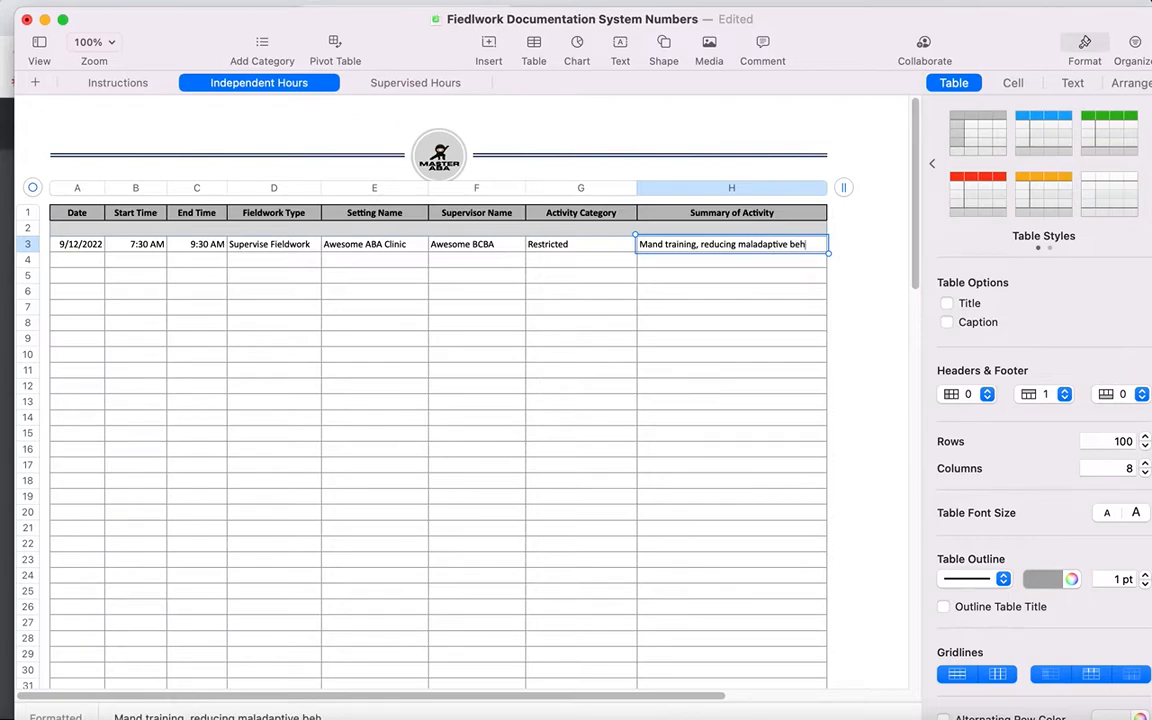
text(avior)
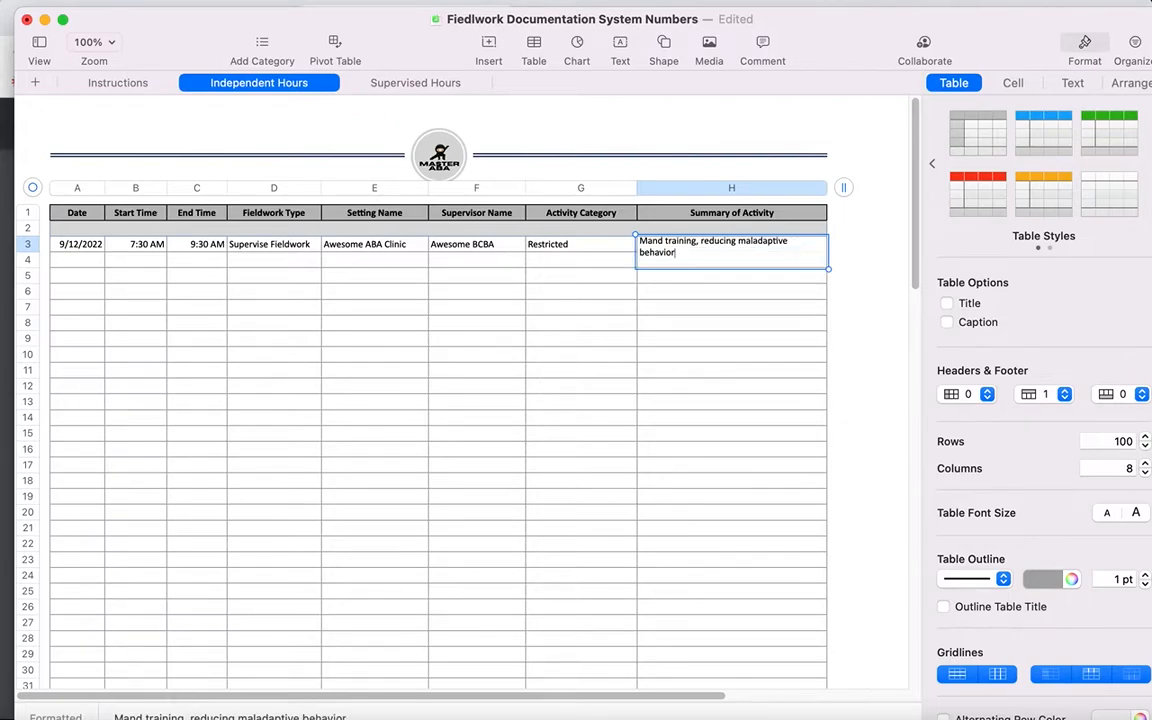
text(, conducted pref)
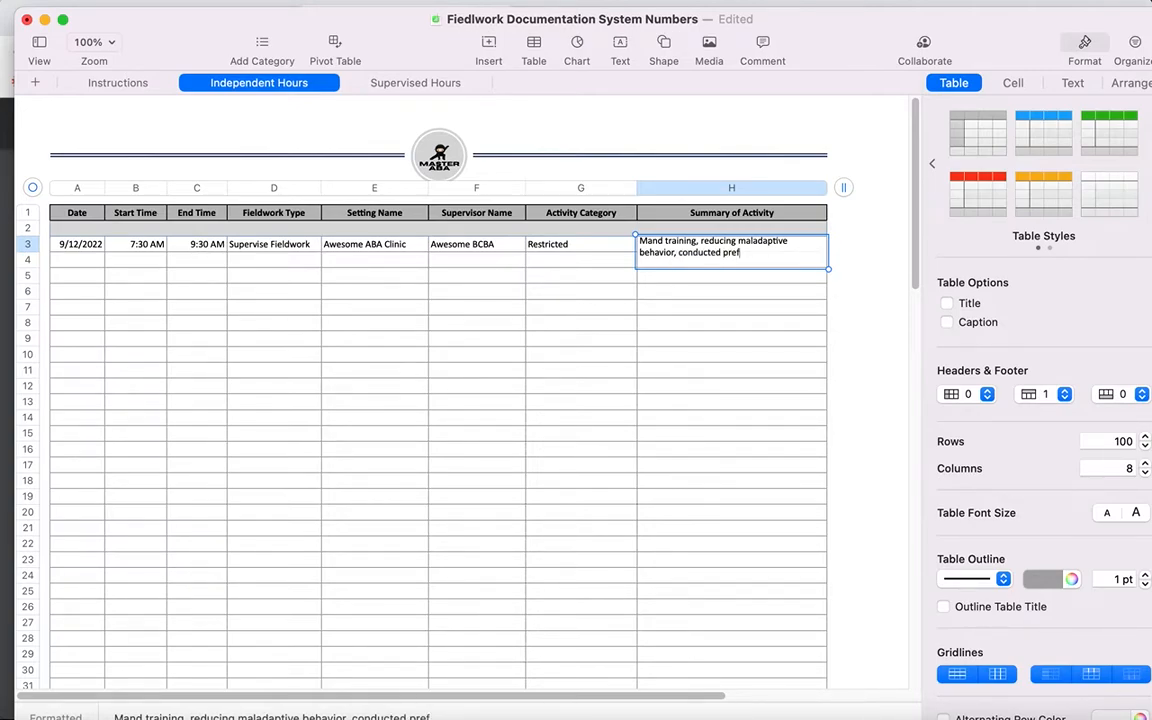
text(erence assessment)
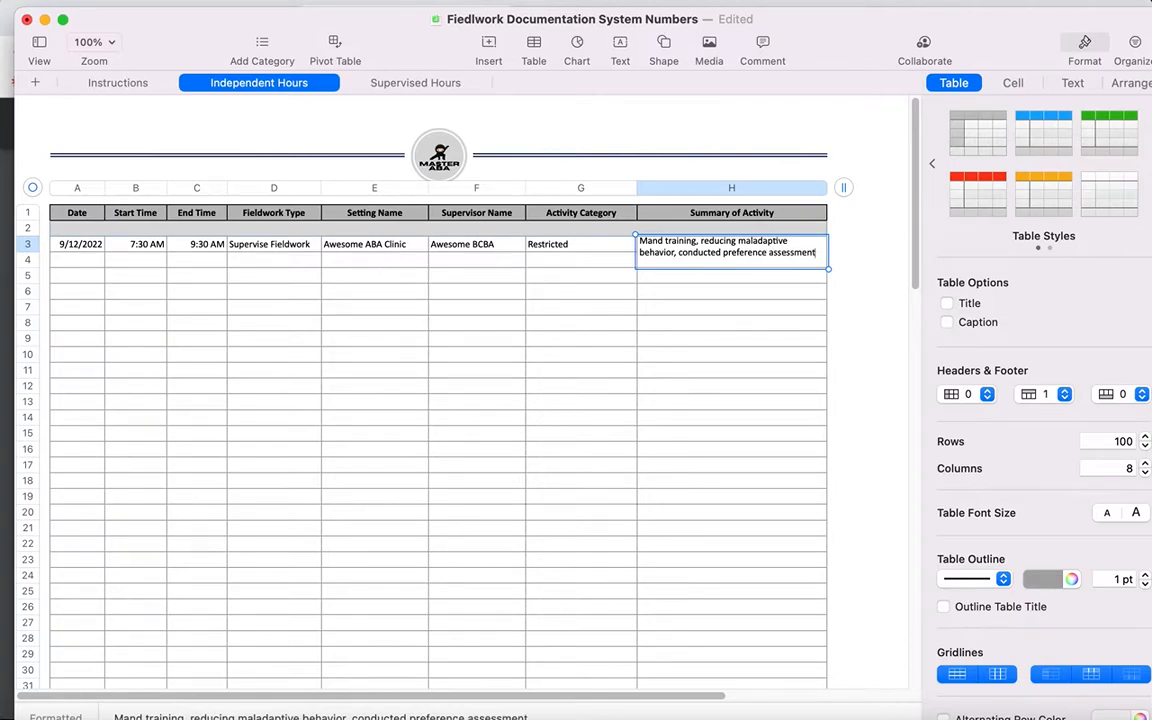
key(Return)
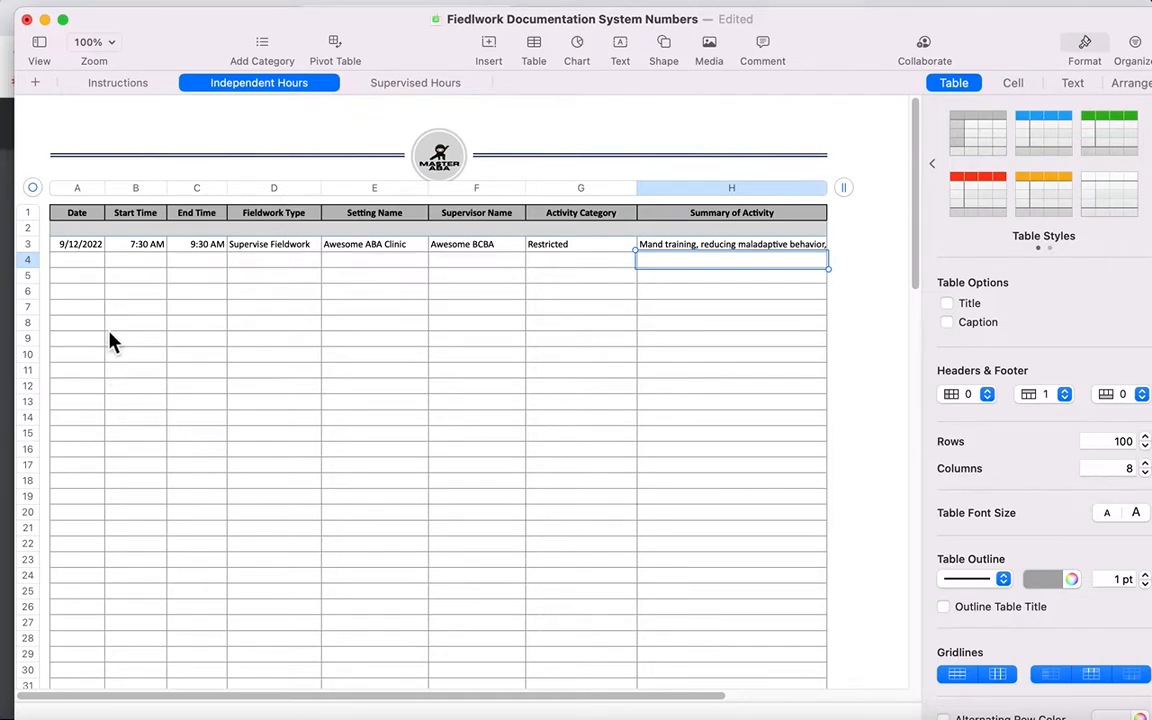
Step: Start a second entry in row 4 dated 9/12/2022, running from 10 AM to 11 AM
click(91, 262)
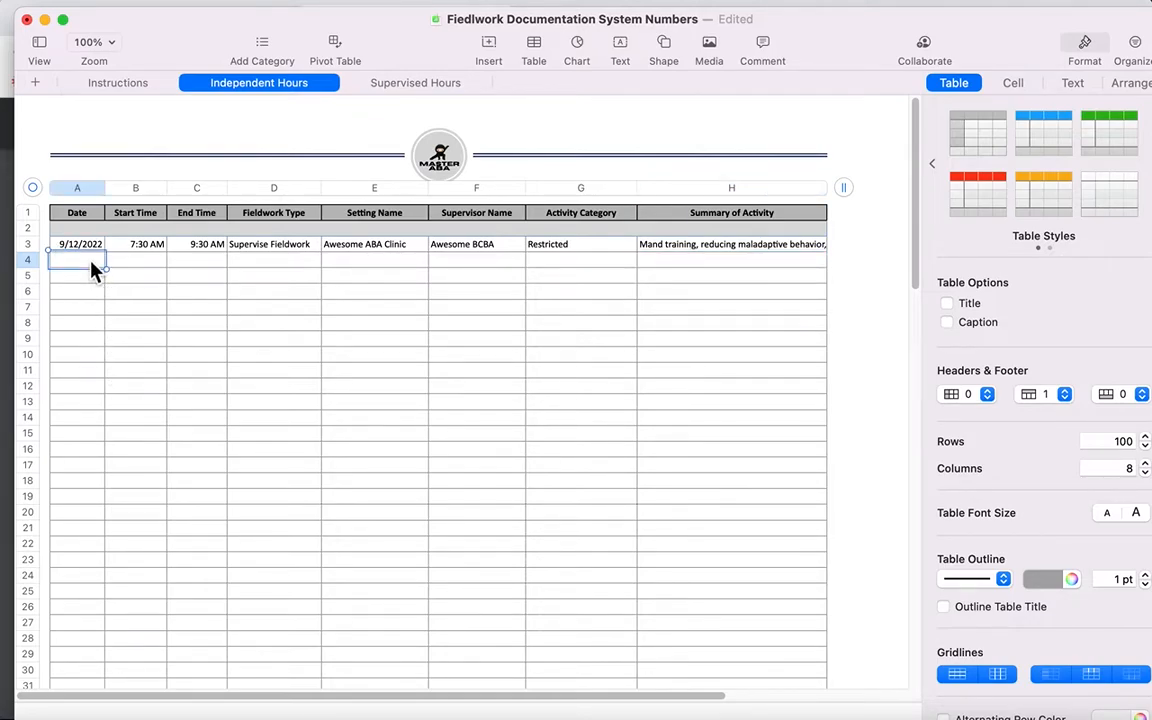
text(9/12/2022)
key(Tab)
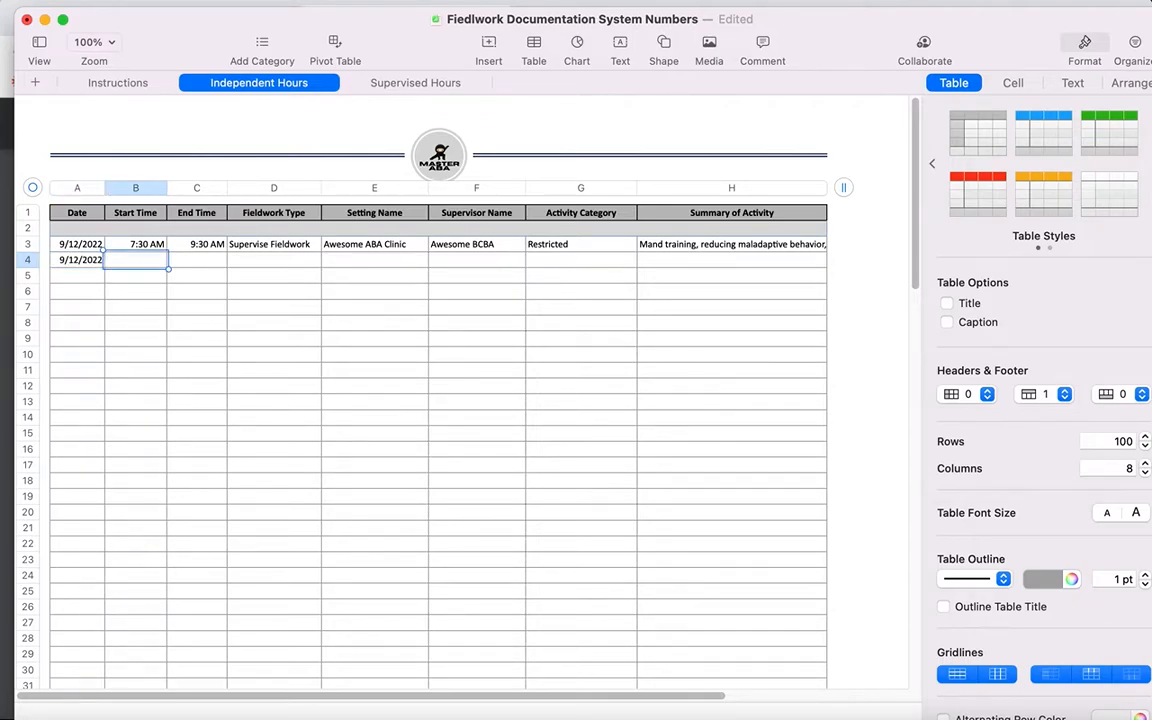
text(10 am)
key(Tab)
text(11 am)
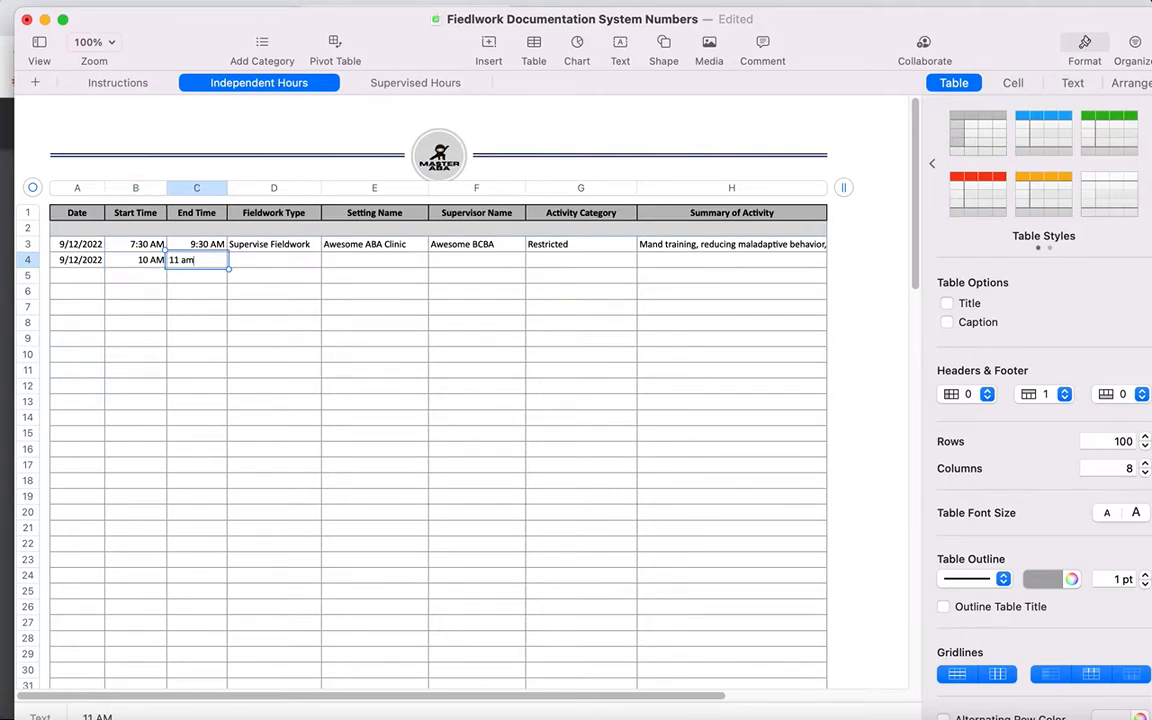
key(Tab)
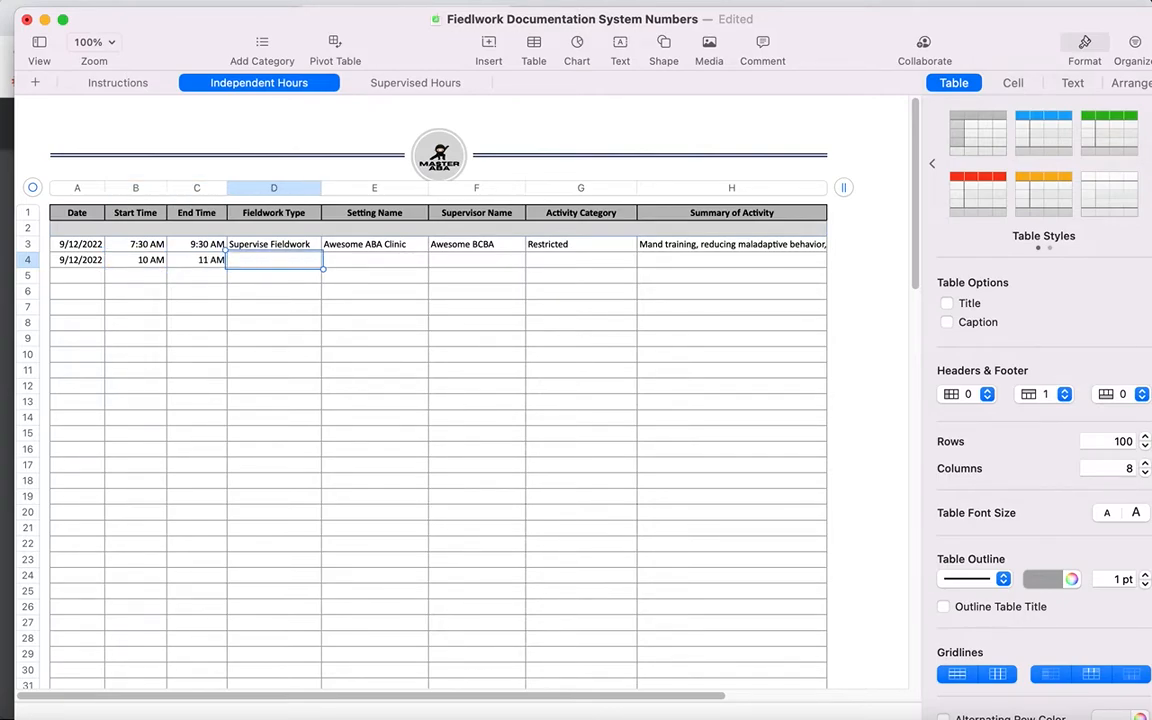
Step: Enter Supervised Fieldwork as the fieldwork type for the row 4 entry
text(Super)
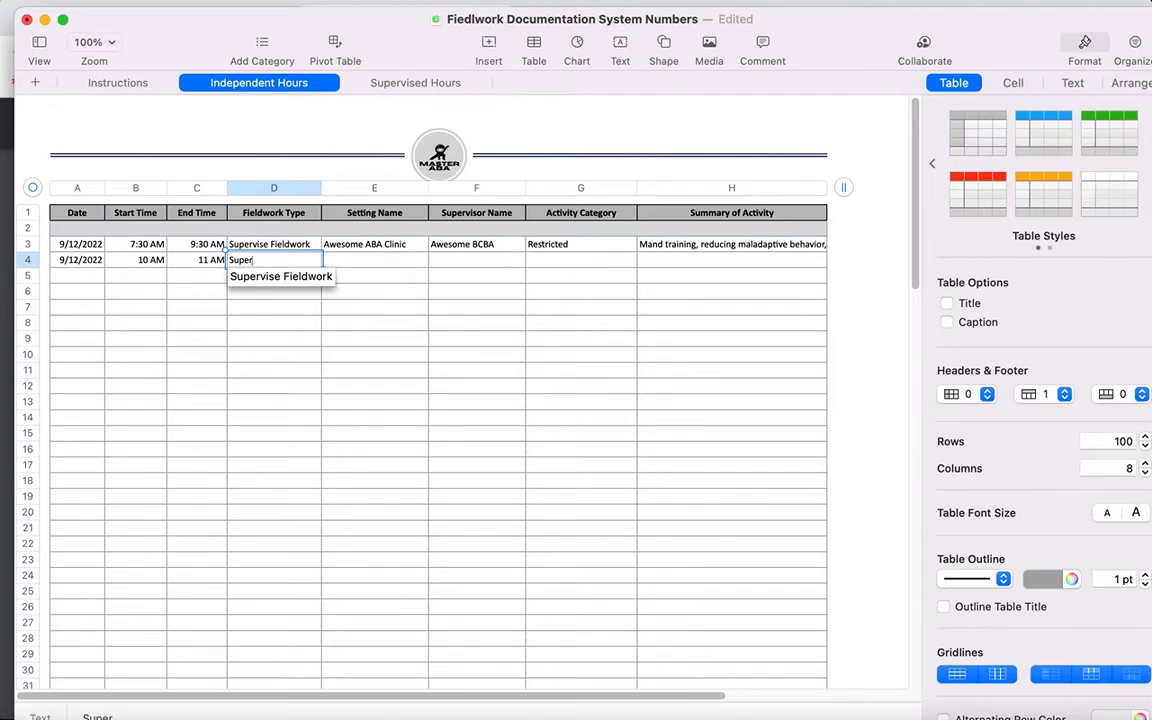
text(vised )
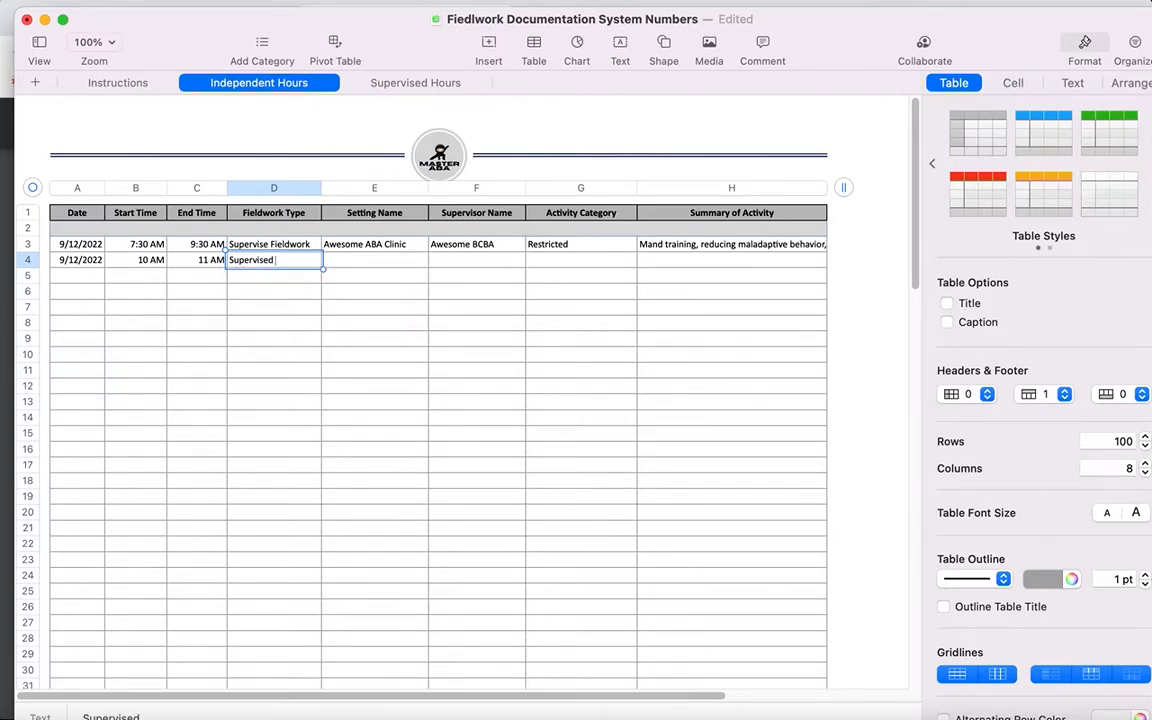
text(Fieldwork)
key(Tab)
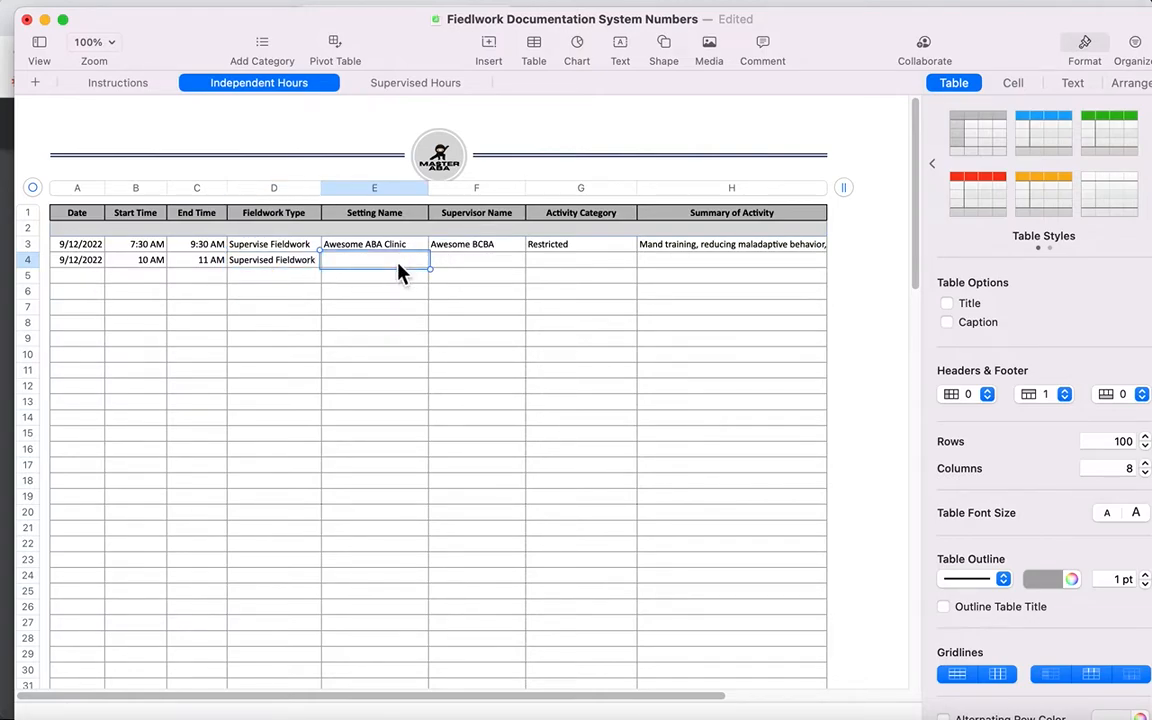
Step: Fill in row 4 with Awesome ABA Clinic as the setting and Awesome BCBA as the supervisor
text(Awesome ABA Clinic)
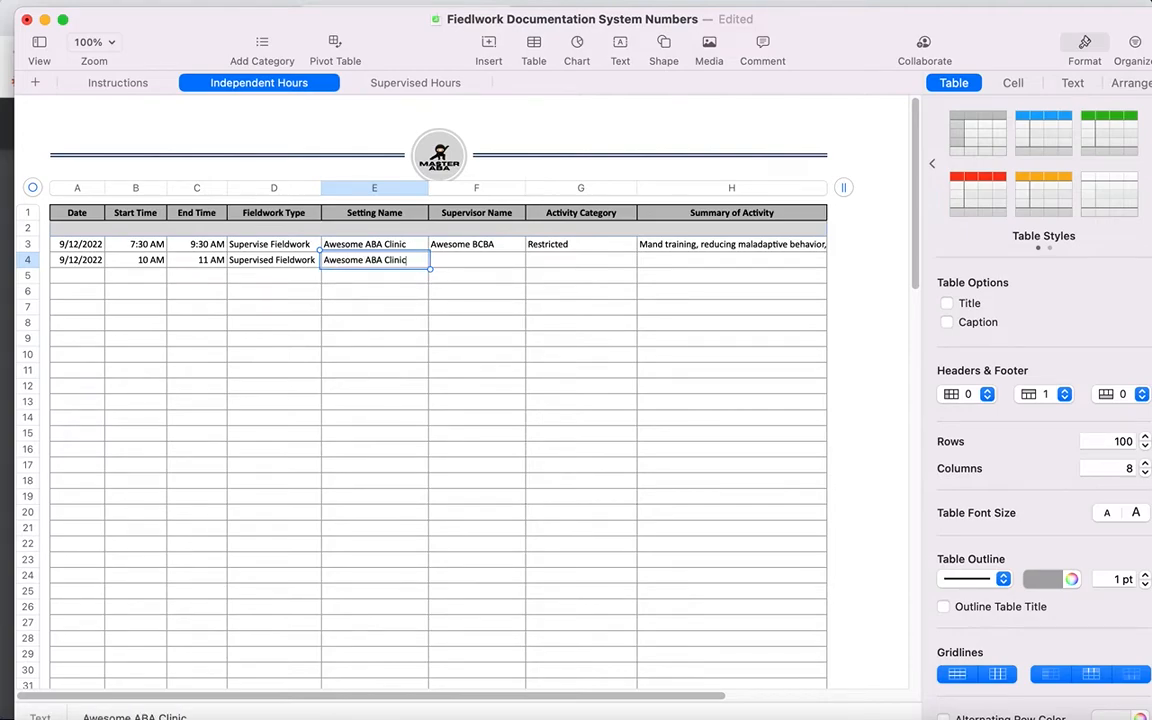
key(Tab)
text(a)
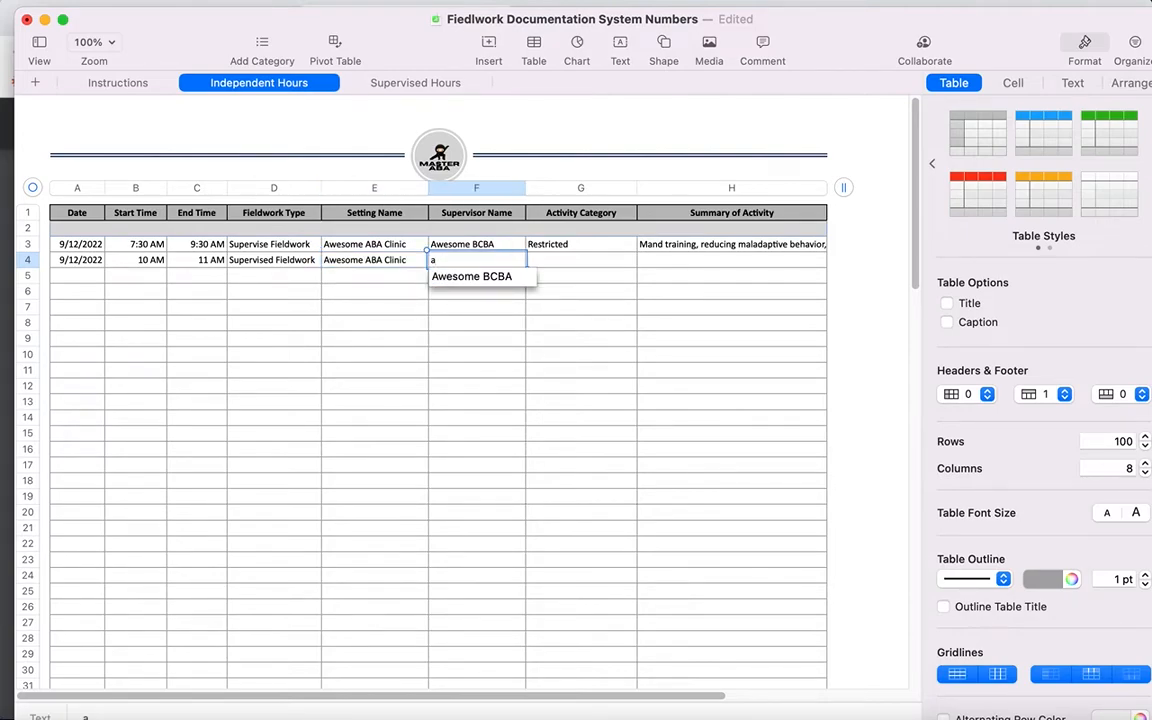
key(Return)
key(Tab)
Step: Set the activity category of the row 4 entry to Unrestricted
text(U)
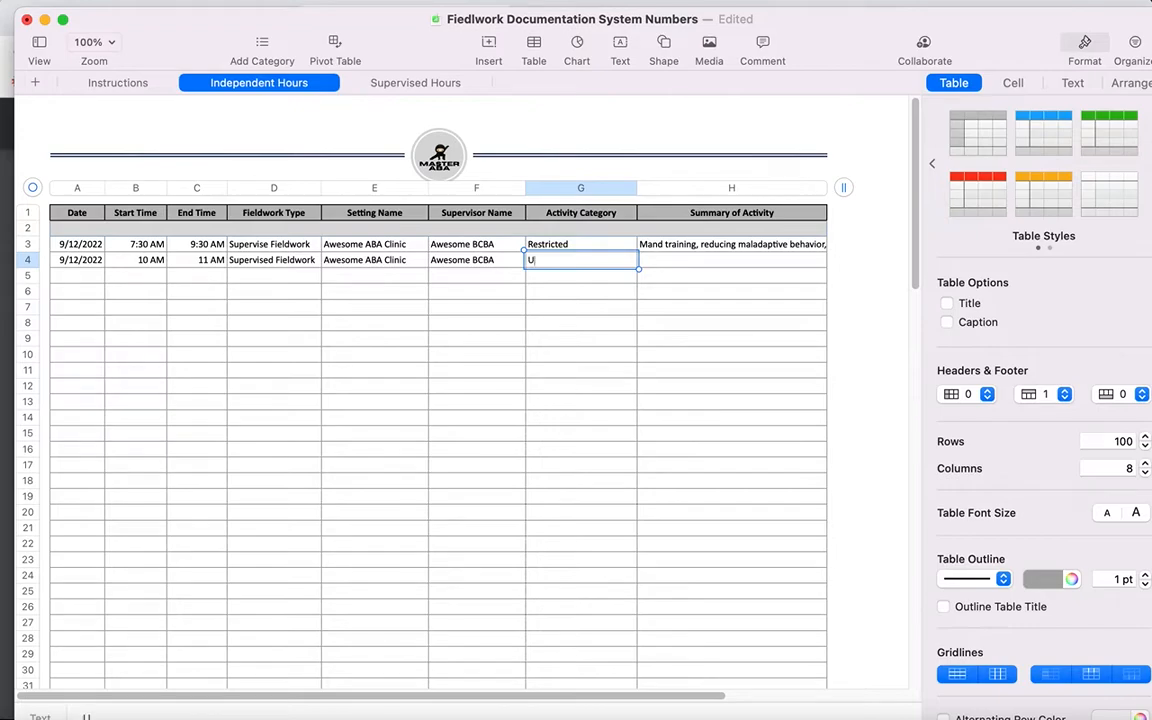
text(nrestricted Activ)
text(i)
key(BackSpace)
key(BackSpace)
key(BackSpace)
key(BackSpace)
key(BackSpace)
key(BackSpace)
key(Tab)
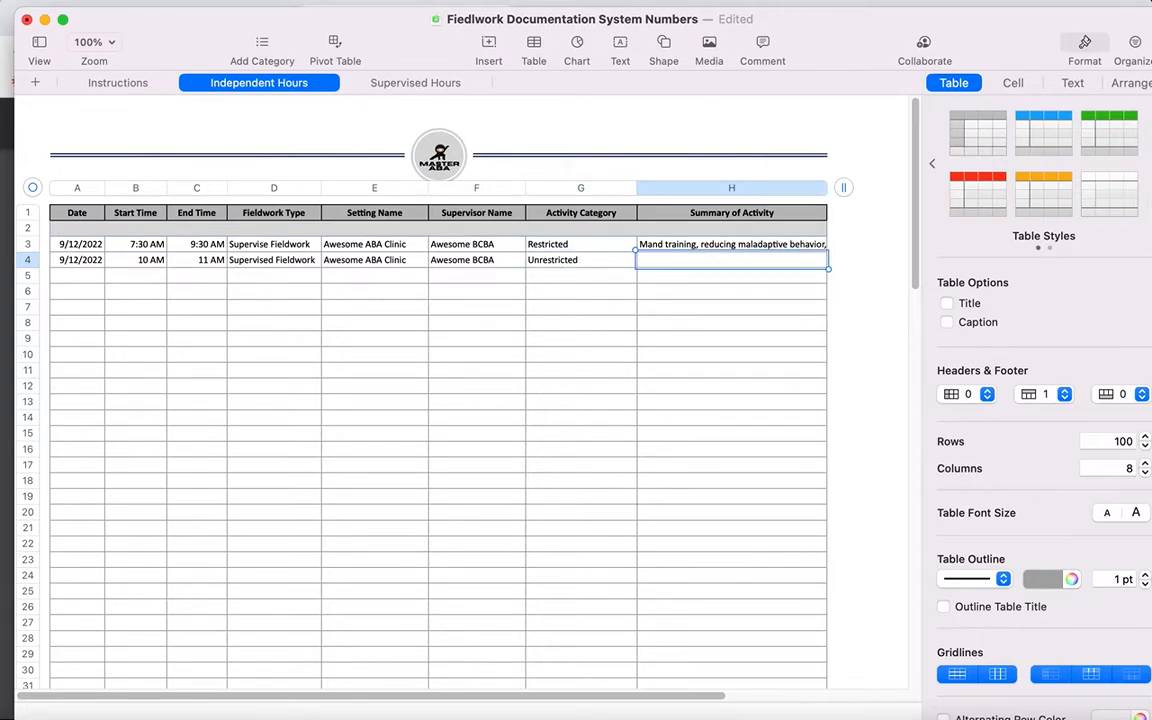
Step: Write "Researched PFA & SBT" as the activity summary for the row 4 entry
text(Researched F)
key(BackSpace)
text(PFA)
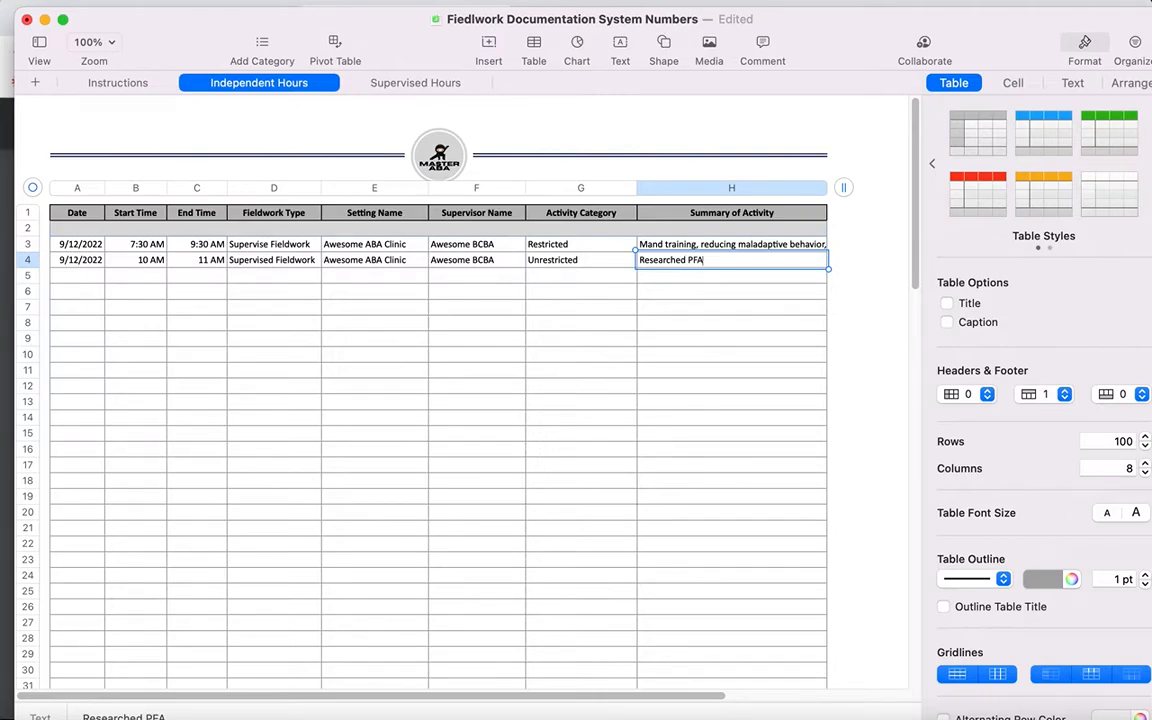
text( a)
key(BackSpace)
text(7)
key(BackSpace)
text(& SBT)
click(284, 315)
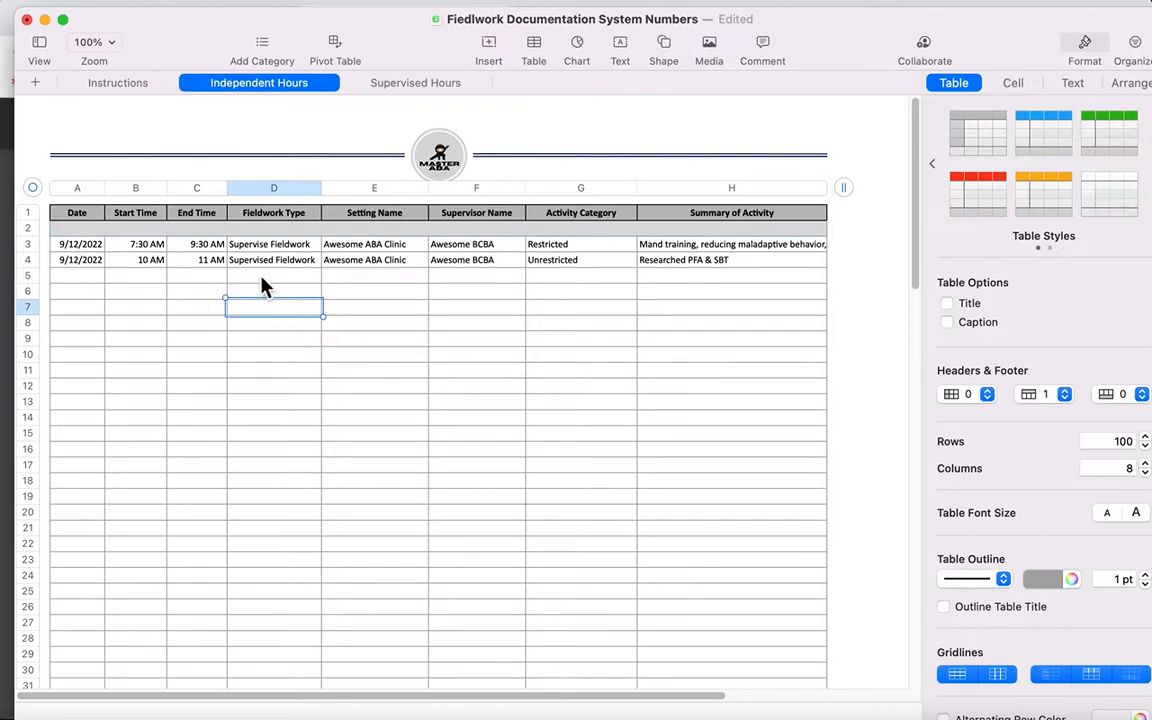
Step: Open the Supervised Hours sheet and enter 9/11/2022 as the date of the row 3 entry
click(396, 87)
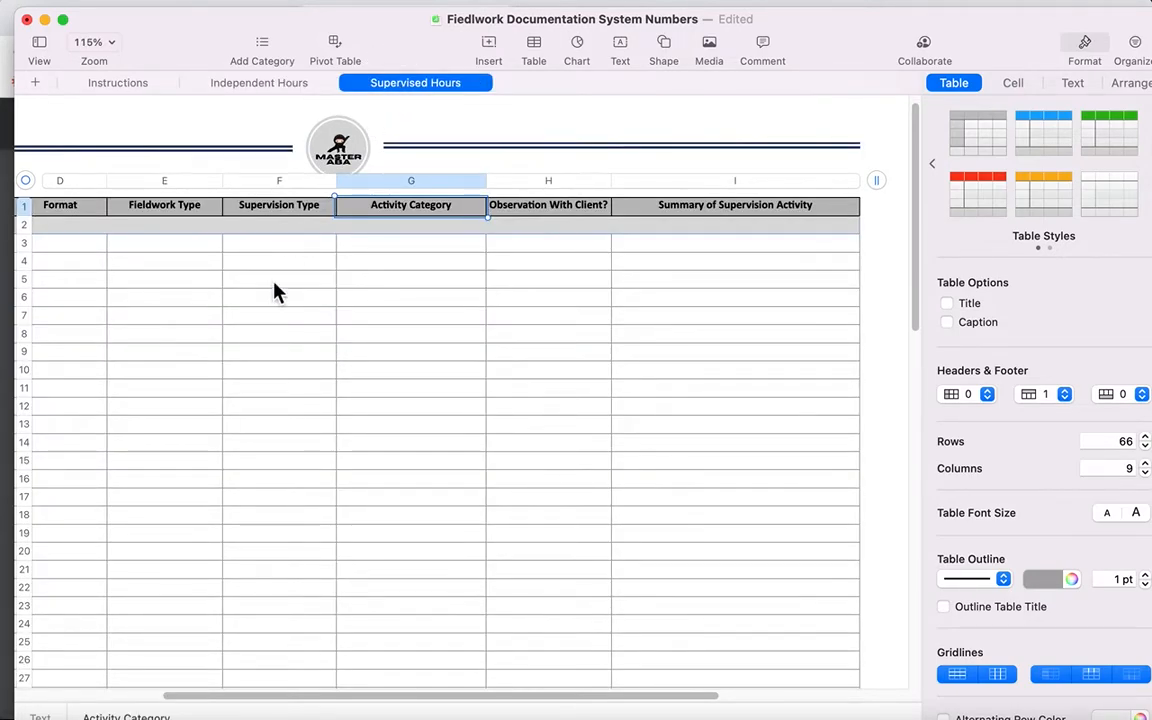
scroll(274, 284, down, 5)
scroll(243, 350, up, 3)
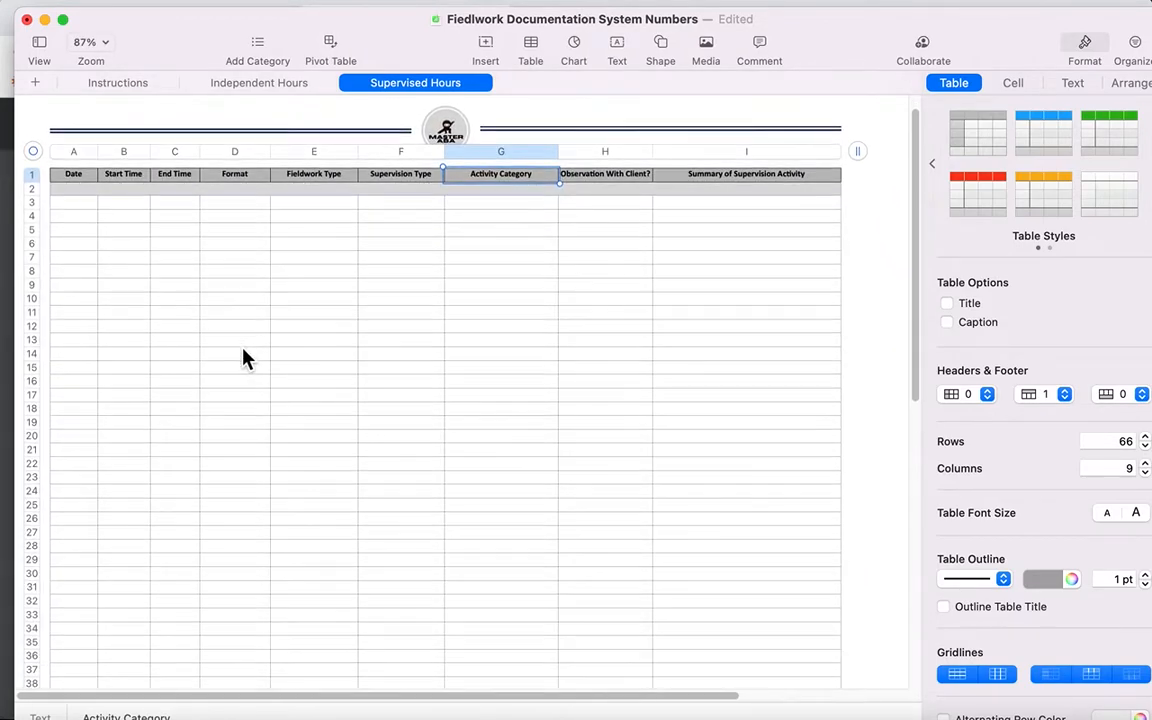
click(87, 206)
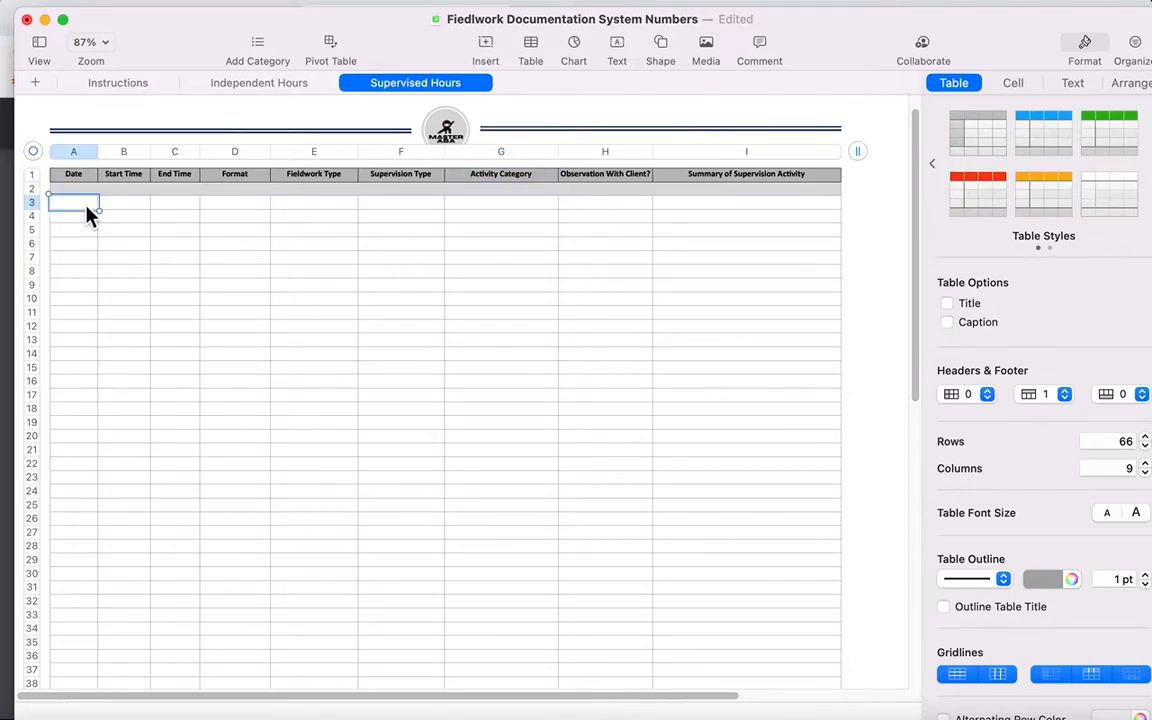
text(9/11/2022)
key(Tab)
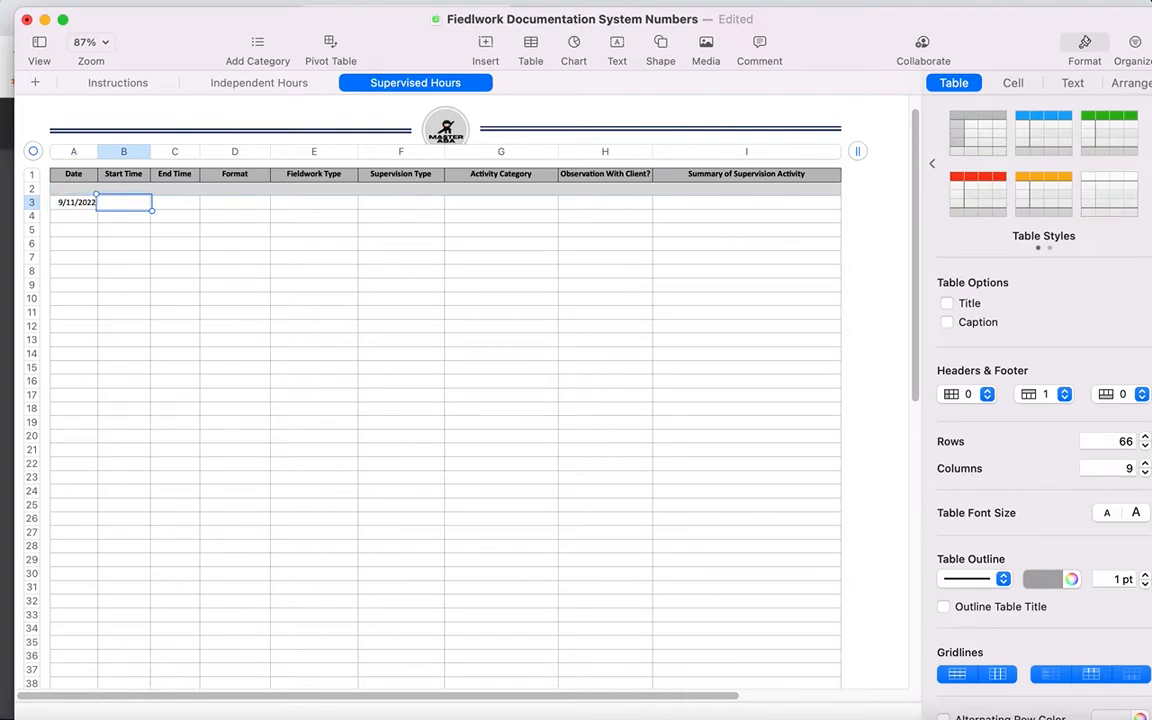
Step: Set the row 3 supervised entry's start time to 9:30 AM and end time to 10:30 AM
text(9)
key(BackSpace)
text(9:30 am)
key(Tab)
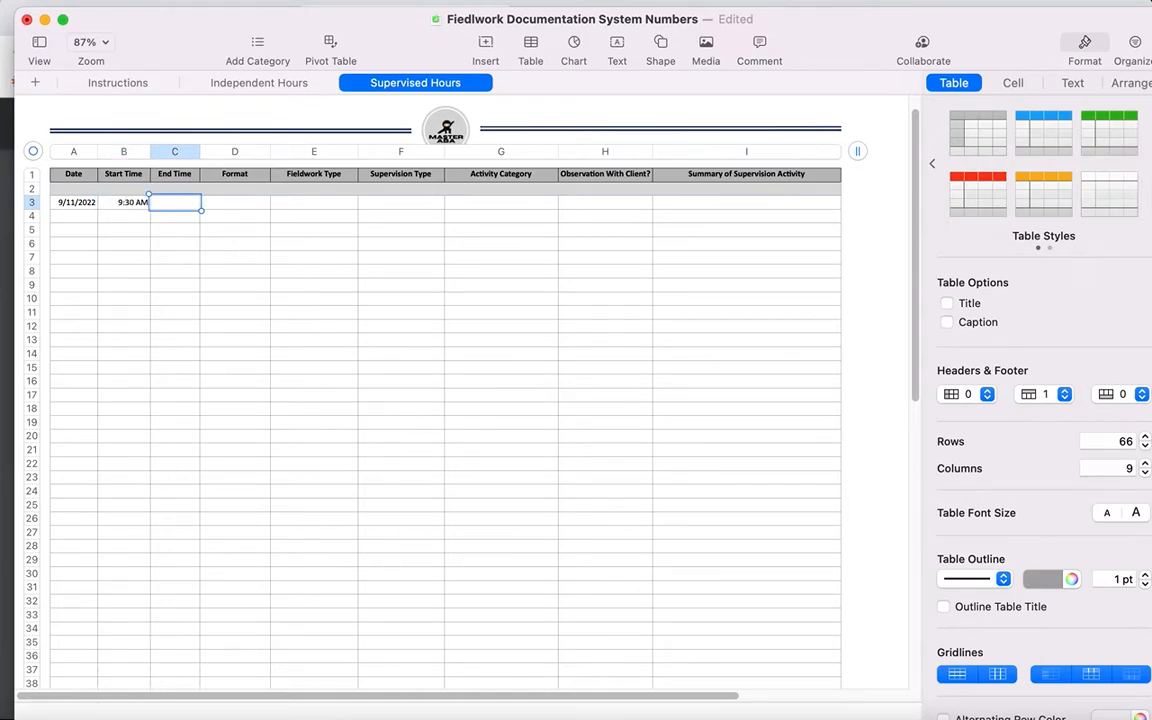
text(10:30 am)
key(Tab)
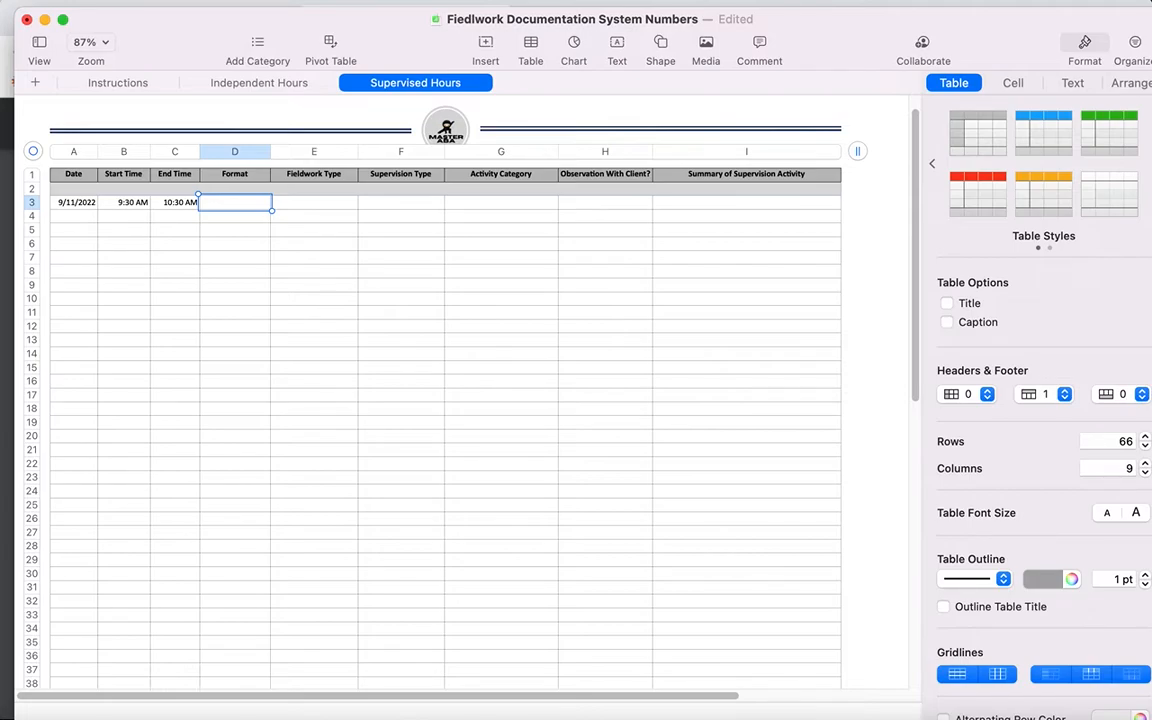
Step: Enter In-person as the format and Supervised Fieldwork as the fieldwork type of the row 3 supervised entry
text(In-person)
key(Tab)
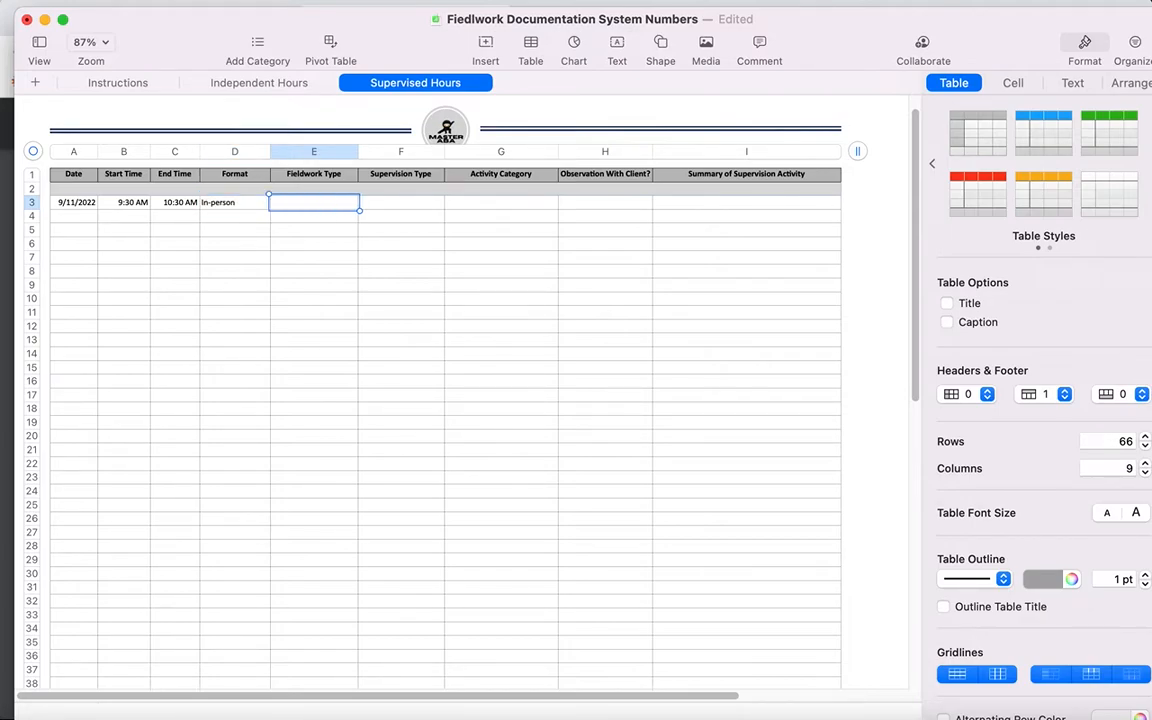
text(Supervised Fie)
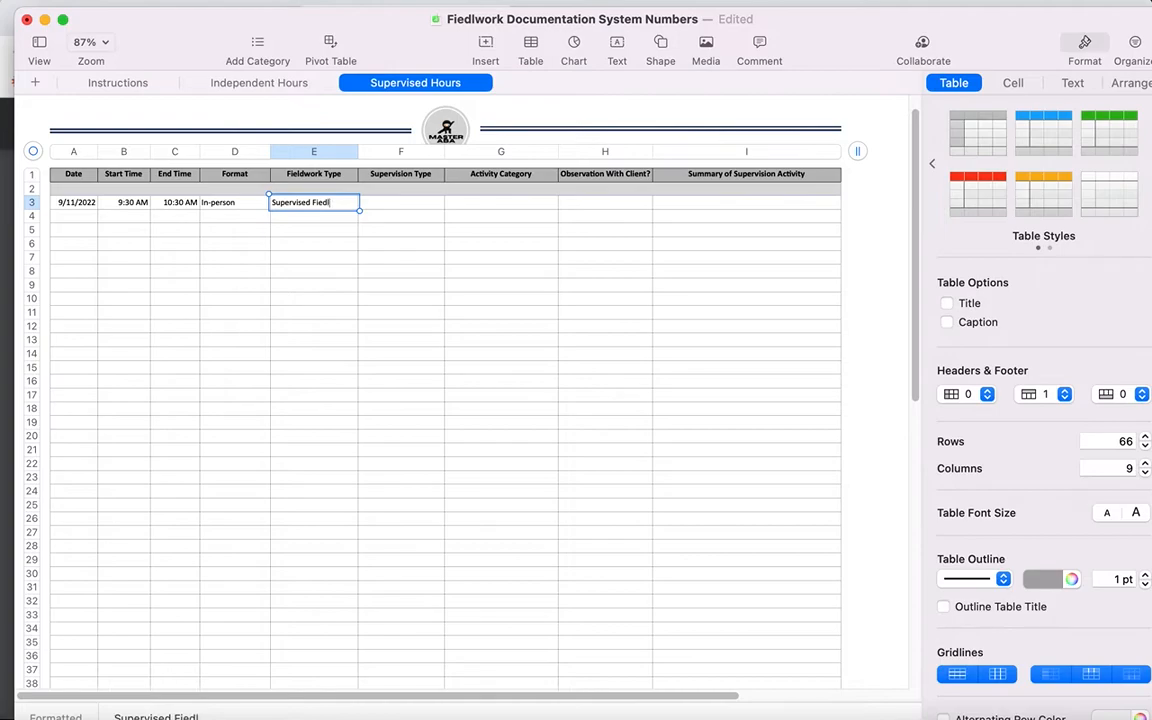
text(ldwork)
key(Tab)
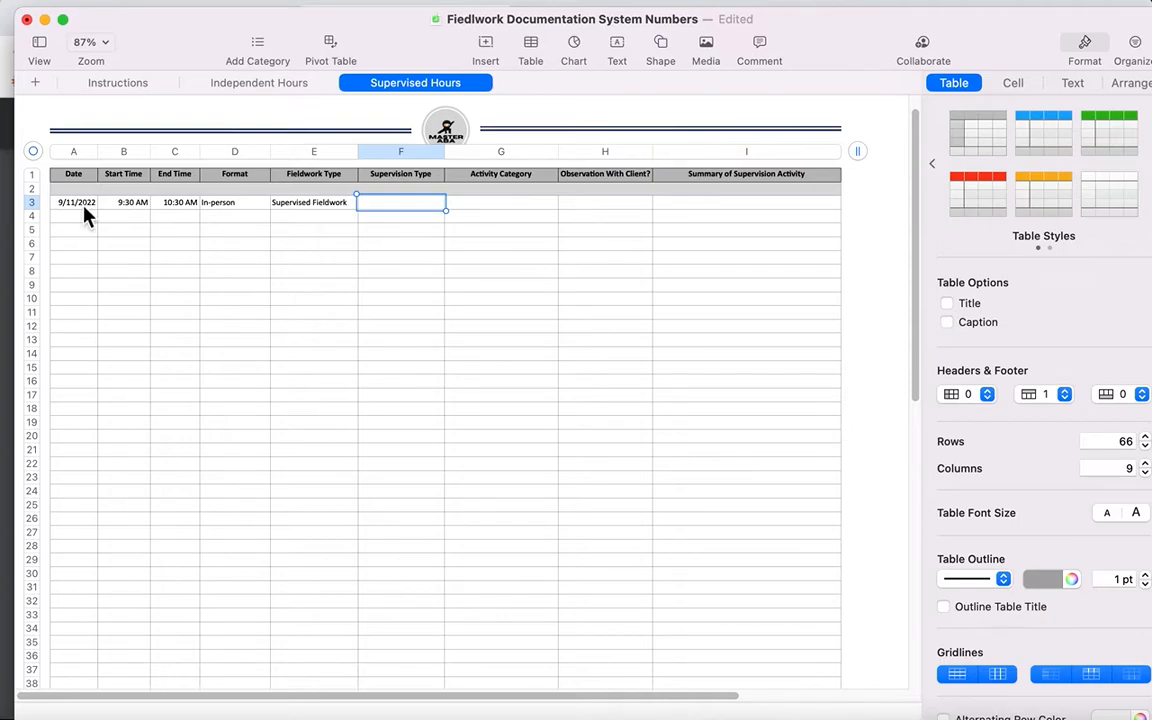
Step: Check the supervision type options in the Instructions sheet and enter Individual for the row 3 supervised entry
click(93, 86)
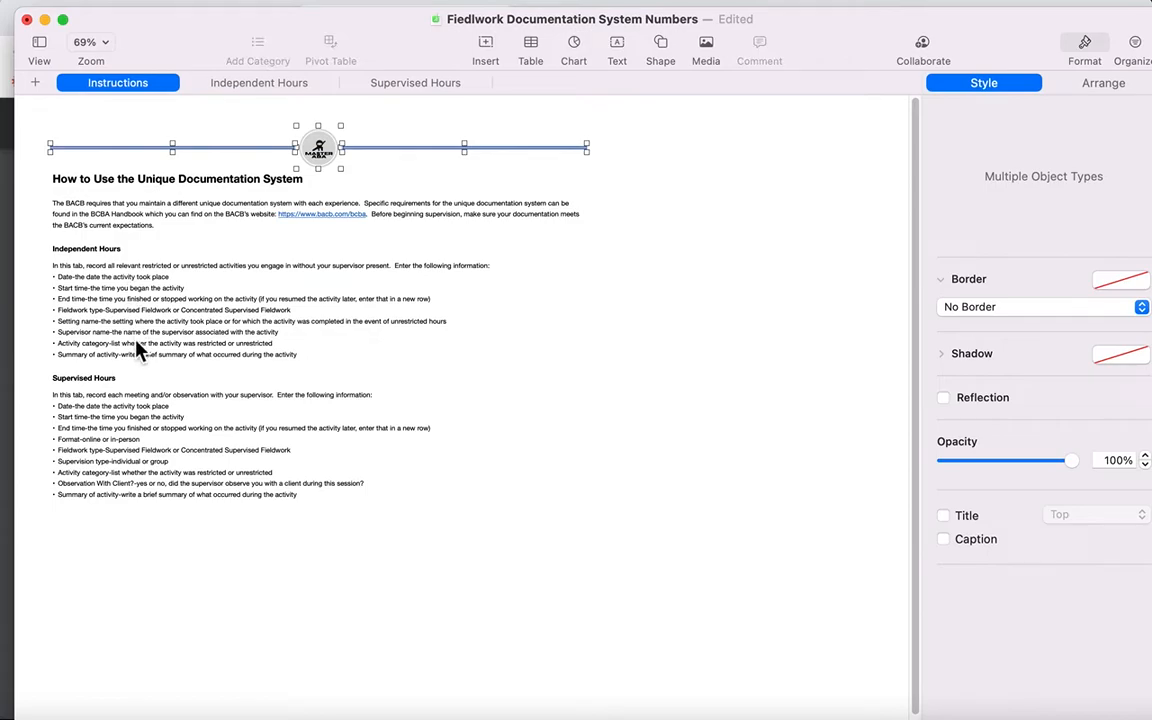
scroll(137, 343, up, 4)
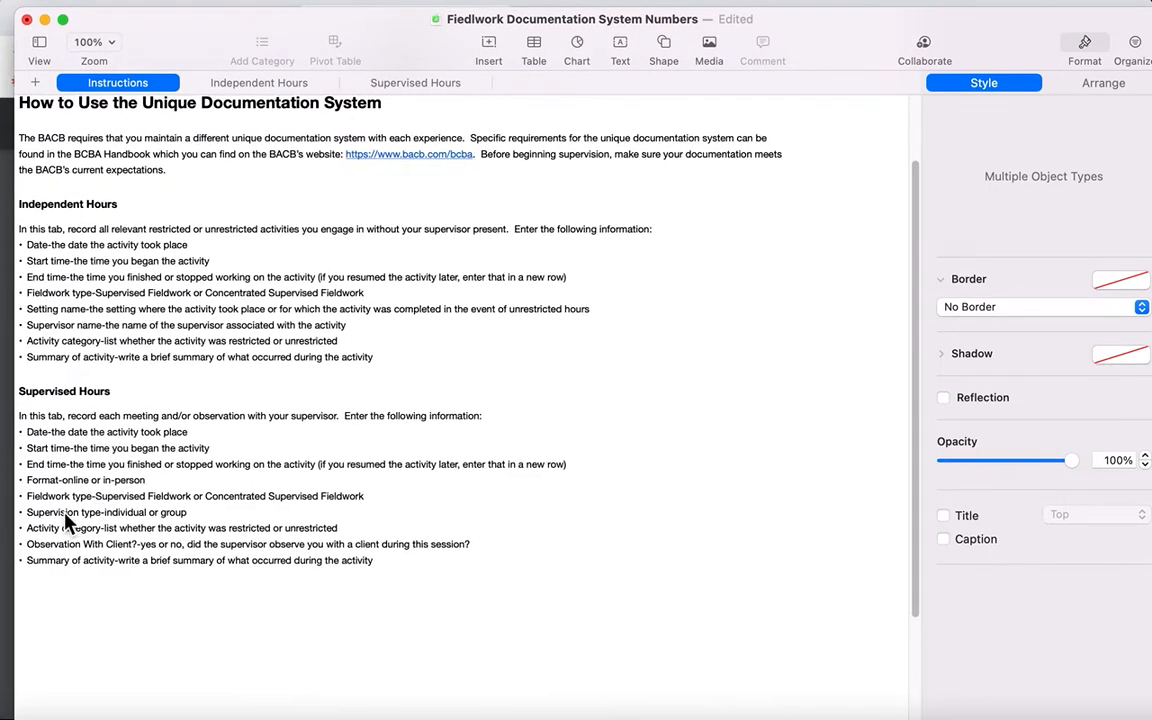
scroll(65, 518, left, 2)
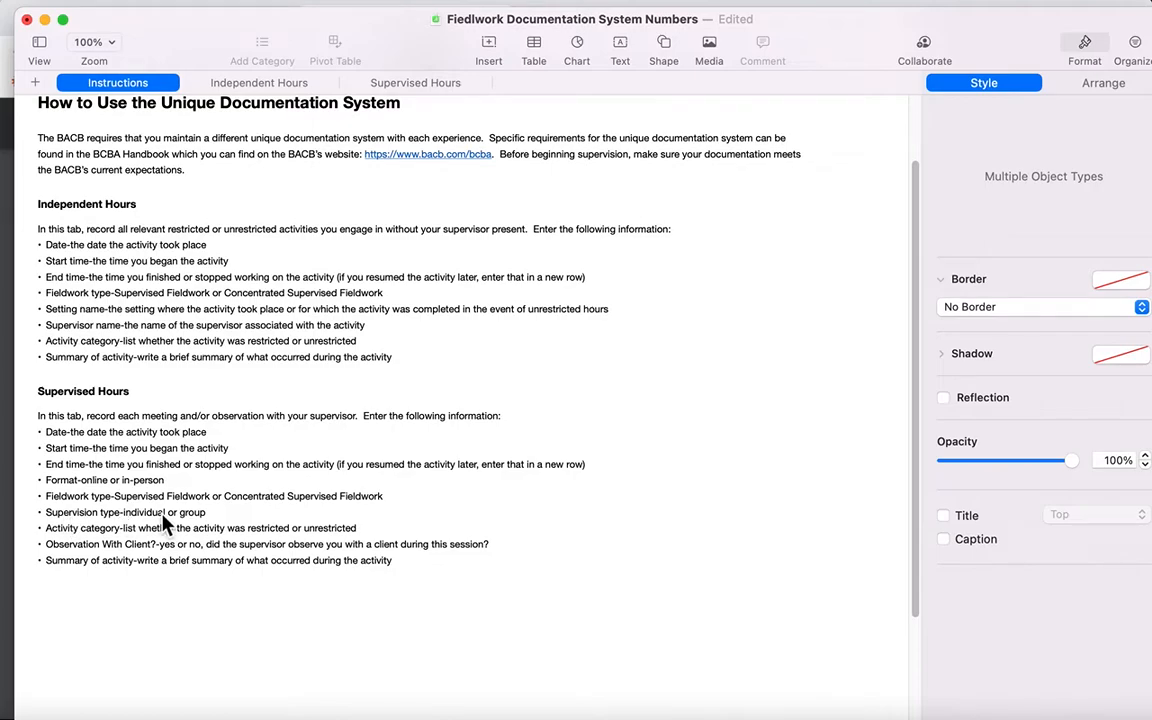
click(412, 85)
text(Ind)
text(ual)
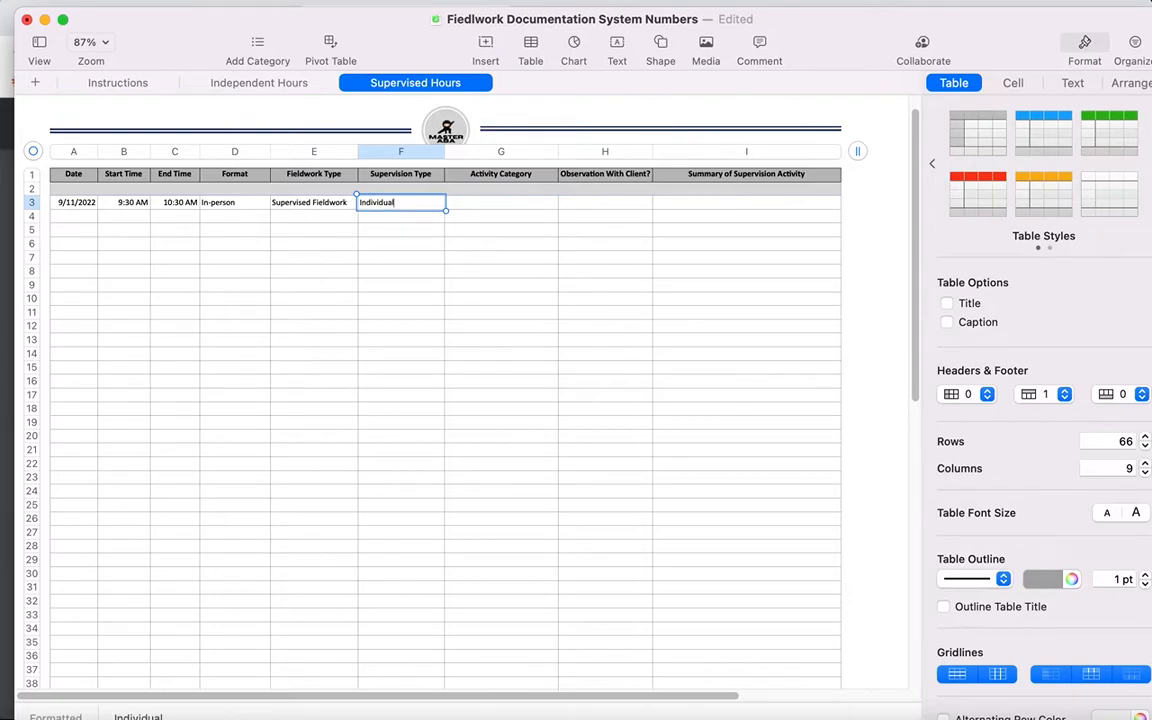
key(Tab)
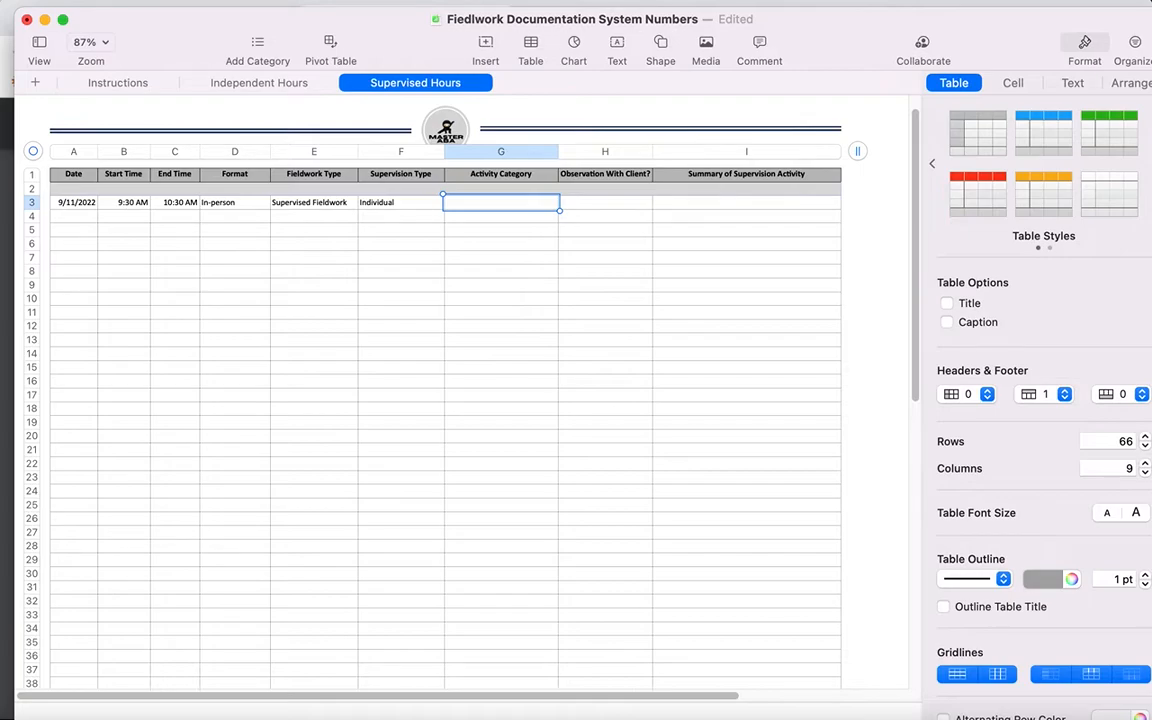
Step: Set the row 3 supervised entry's activity category to Unrestricted and its observation with client to No
text(Unrestricted)
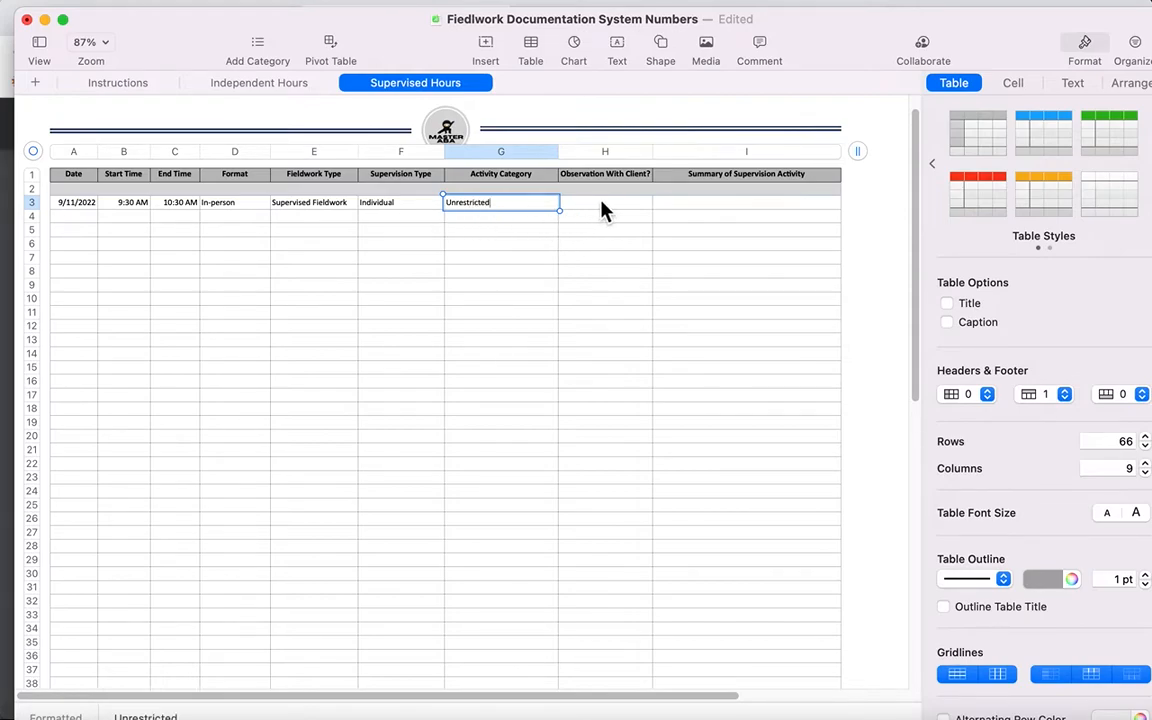
click(603, 208)
text(No)
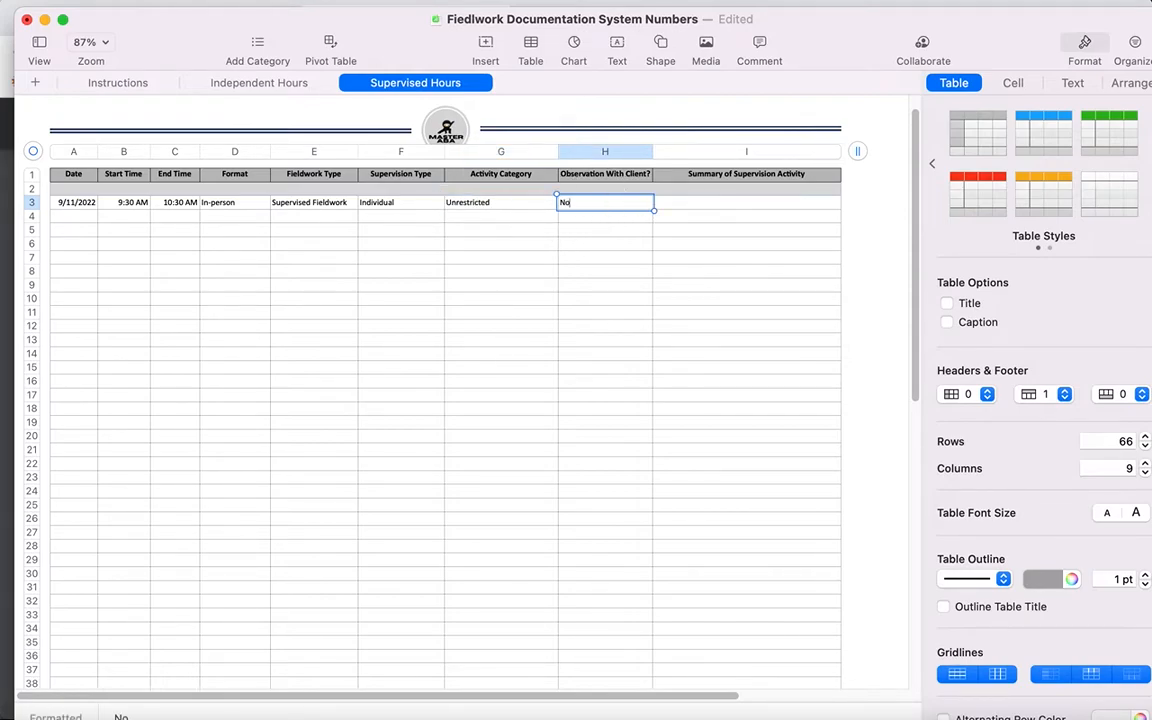
key(Tab)
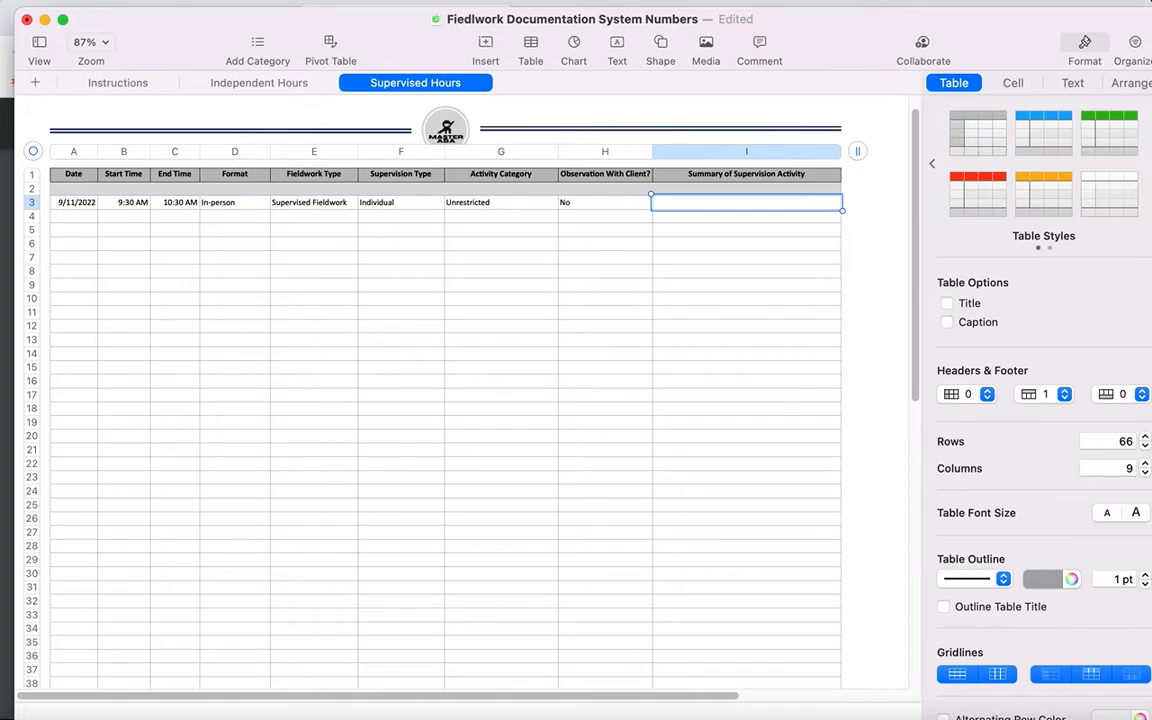
Step: Write "Reviewed PFA & SBT" as the supervision activity summary of the row 3 entry
text(Reviewed PFA )
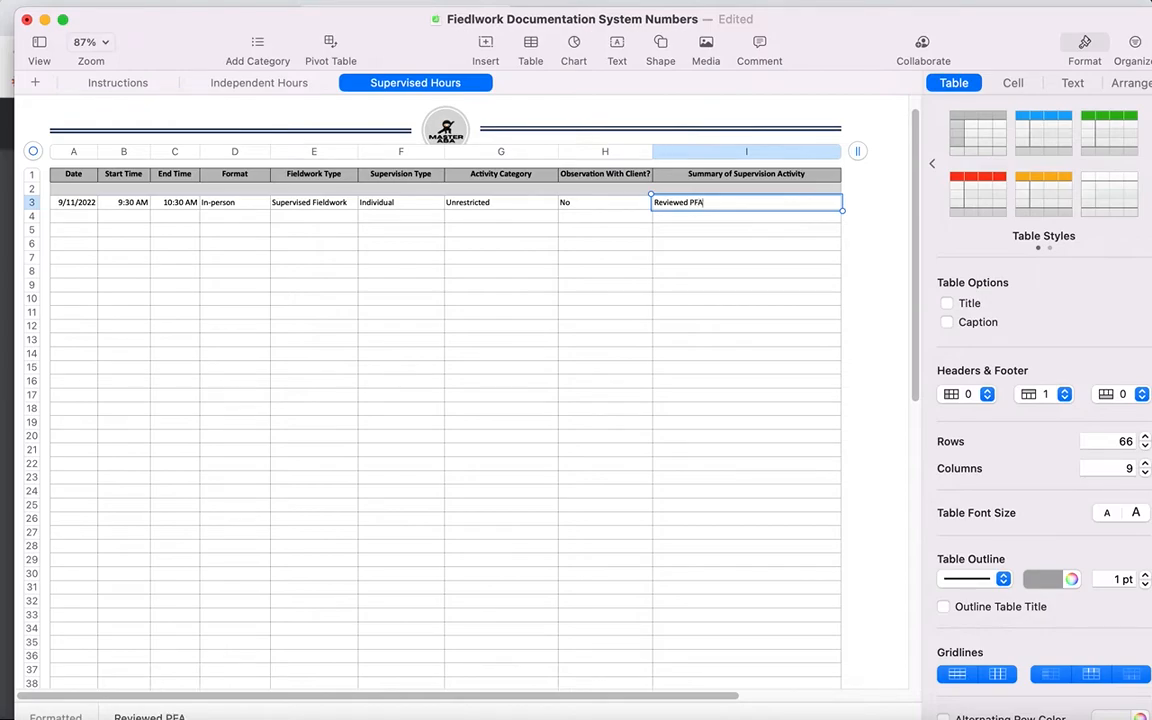
text(& SBT)
Step: Switch to Chrome, open the Final Fieldwork Verification Form: Individual Supervisor from the BACB's BCBA page, and read through its fields
click(8, 36)
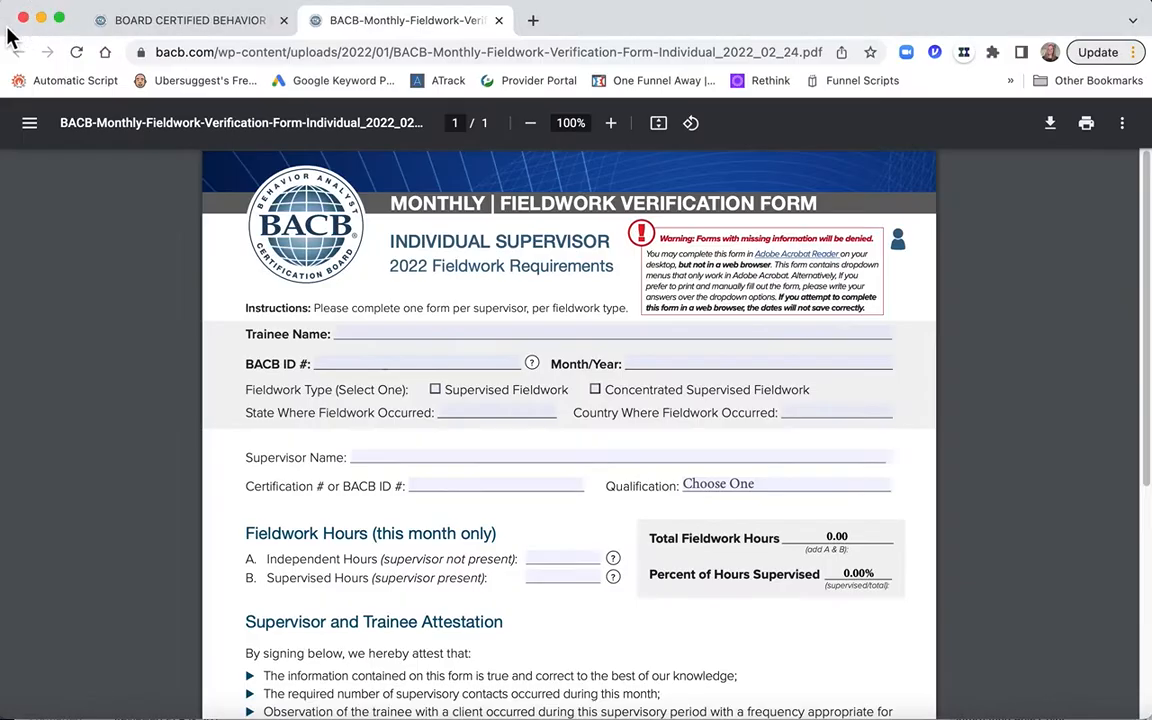
click(180, 28)
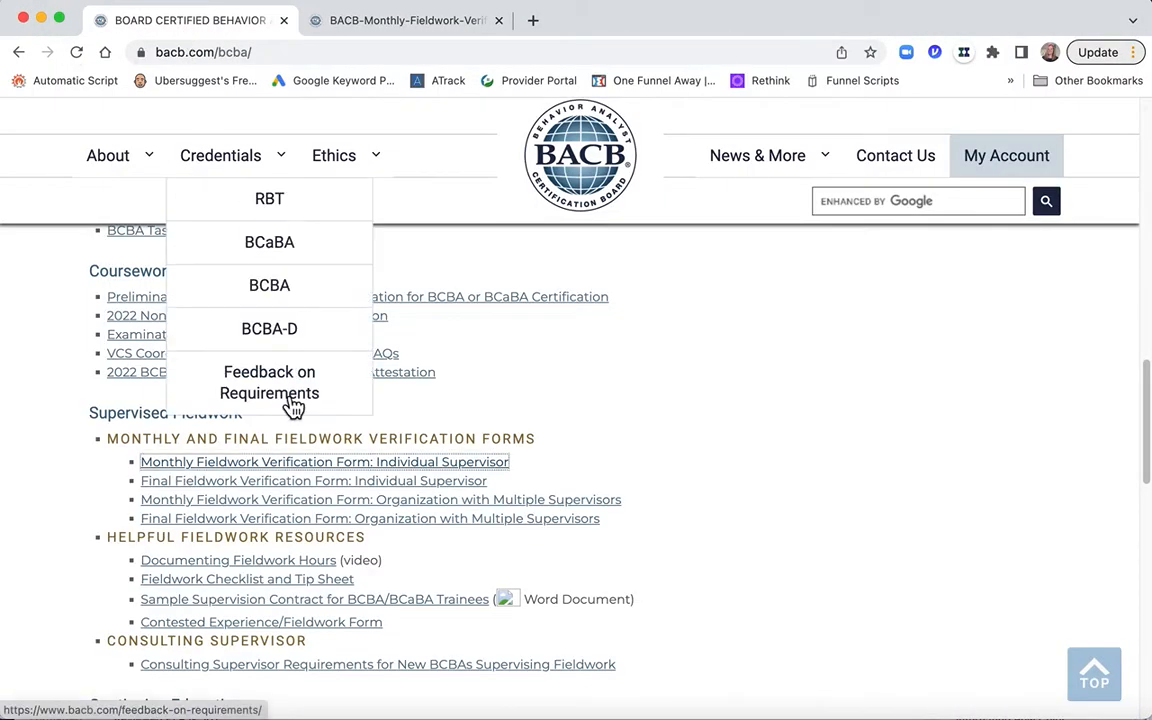
scroll(294, 405, down, 1)
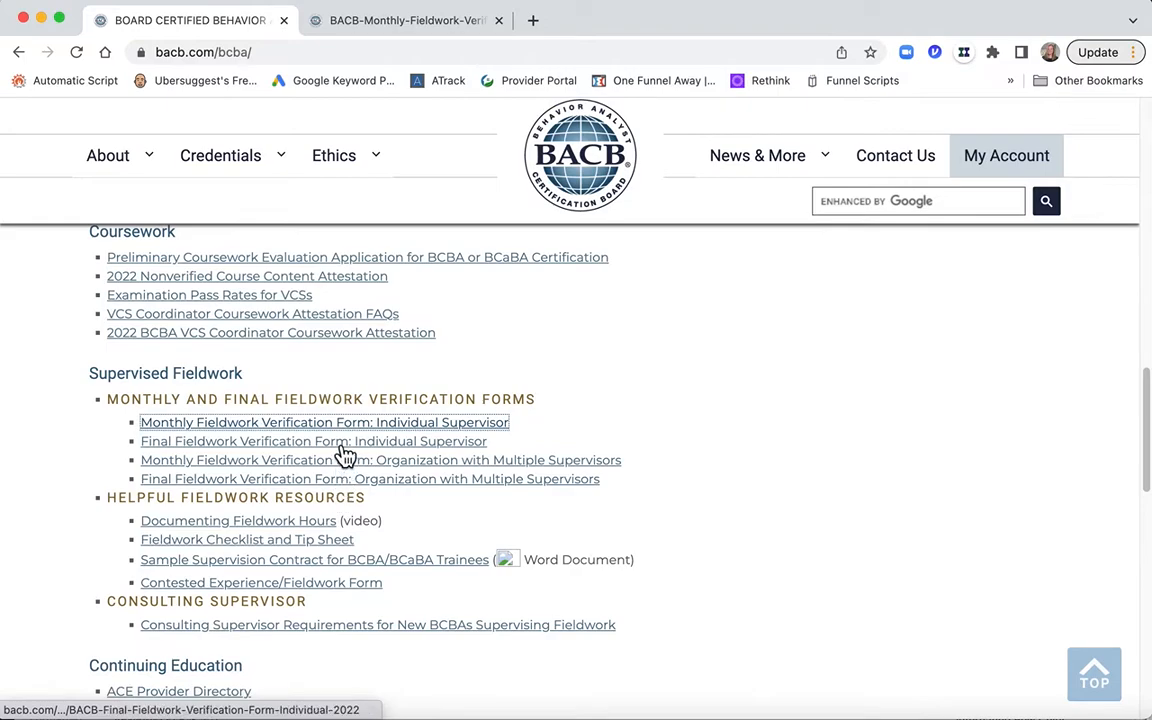
click(341, 447)
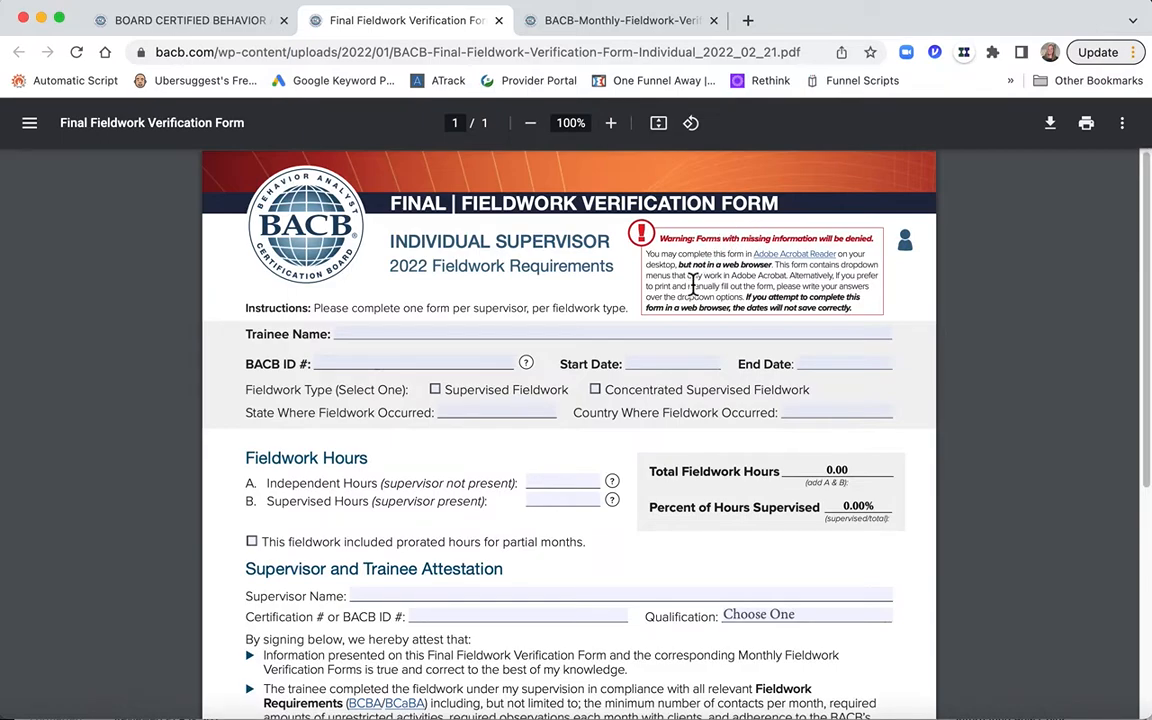
scroll(623, 256, down, 1)
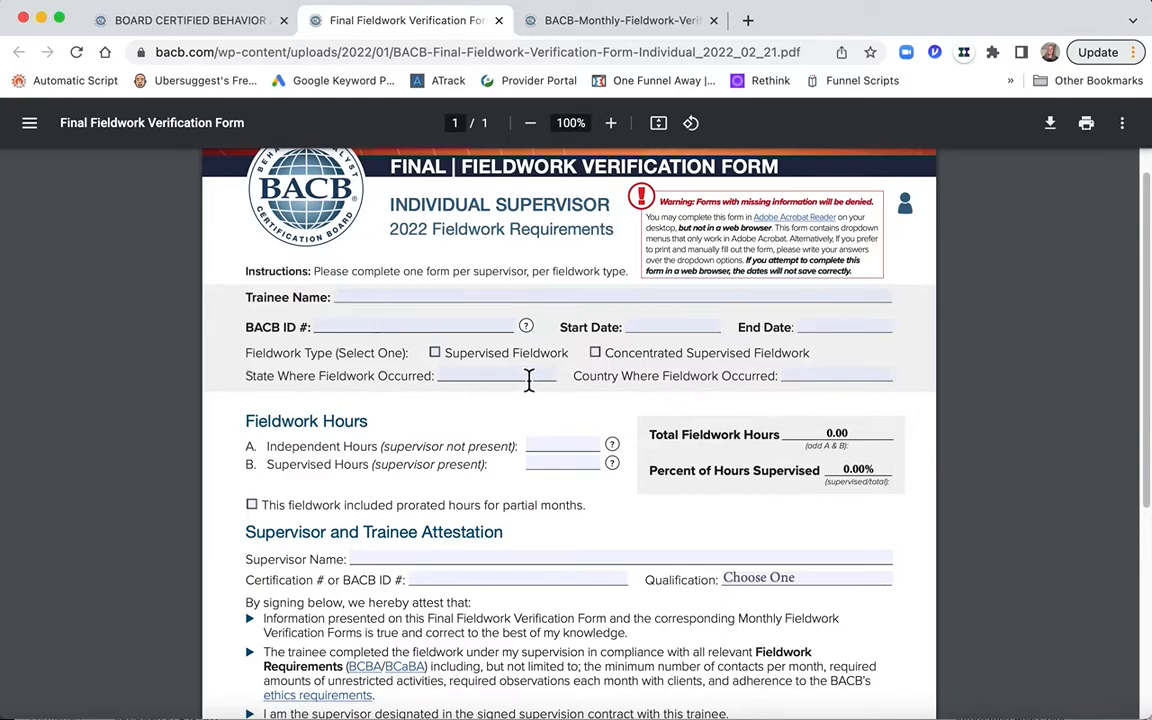
scroll(647, 378, down, 2)
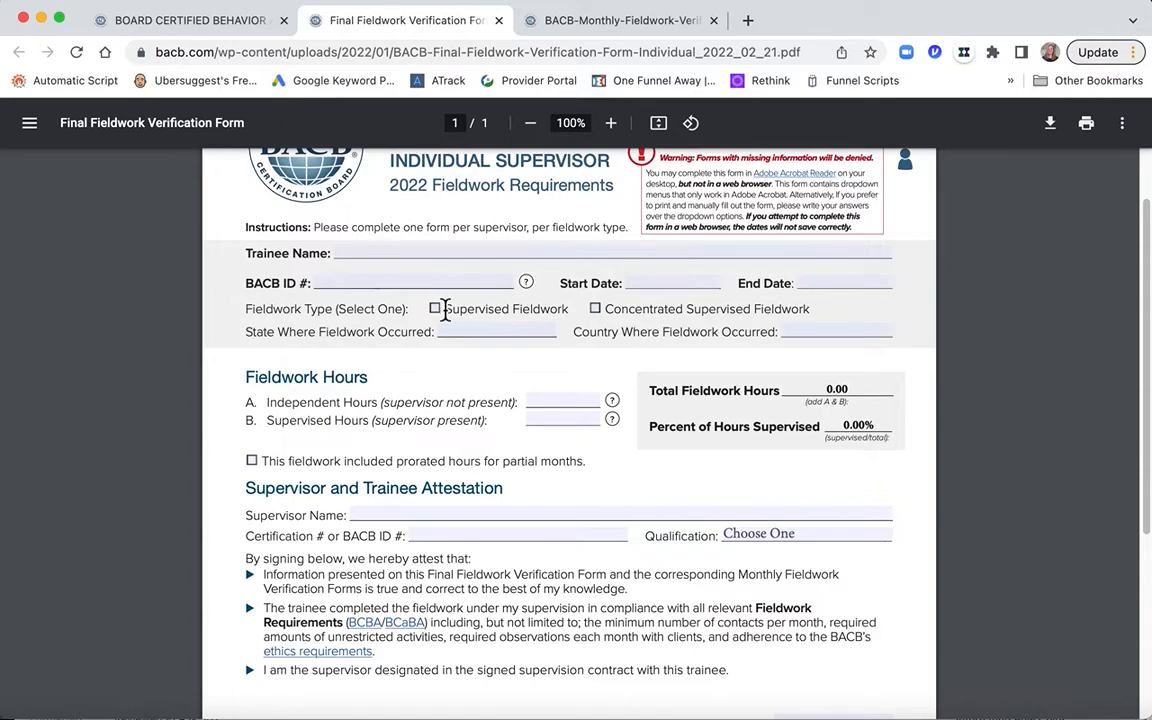
scroll(553, 329, down, 1)
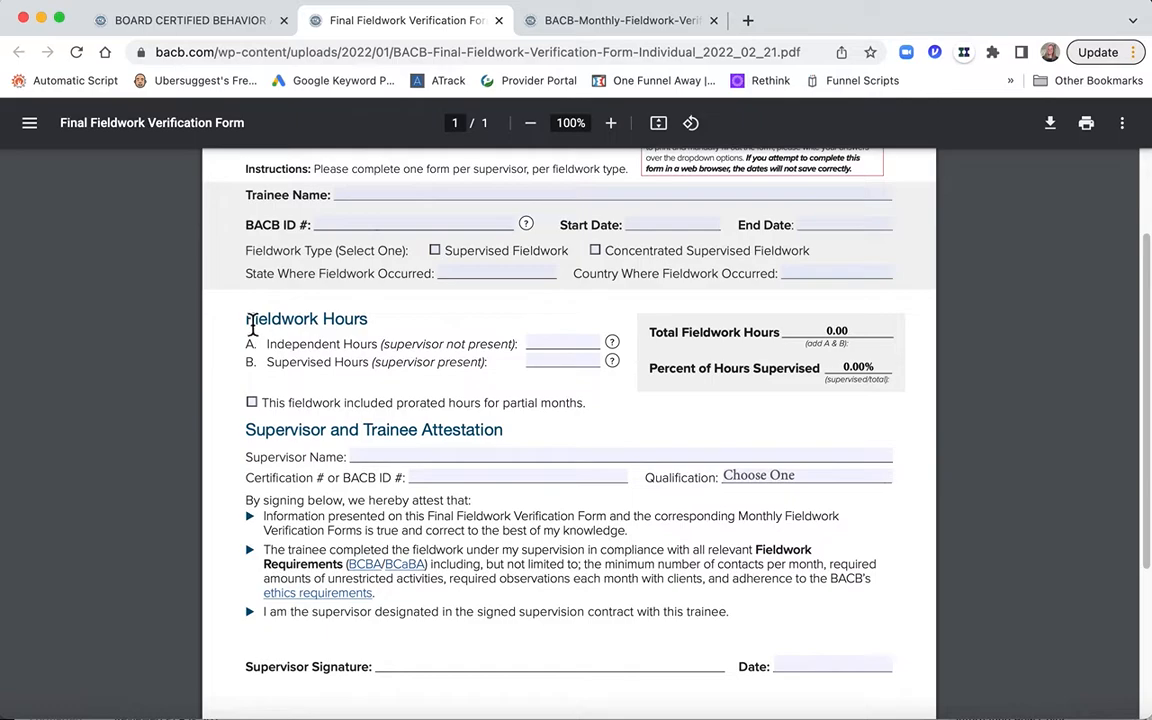
scroll(384, 328, down, 1)
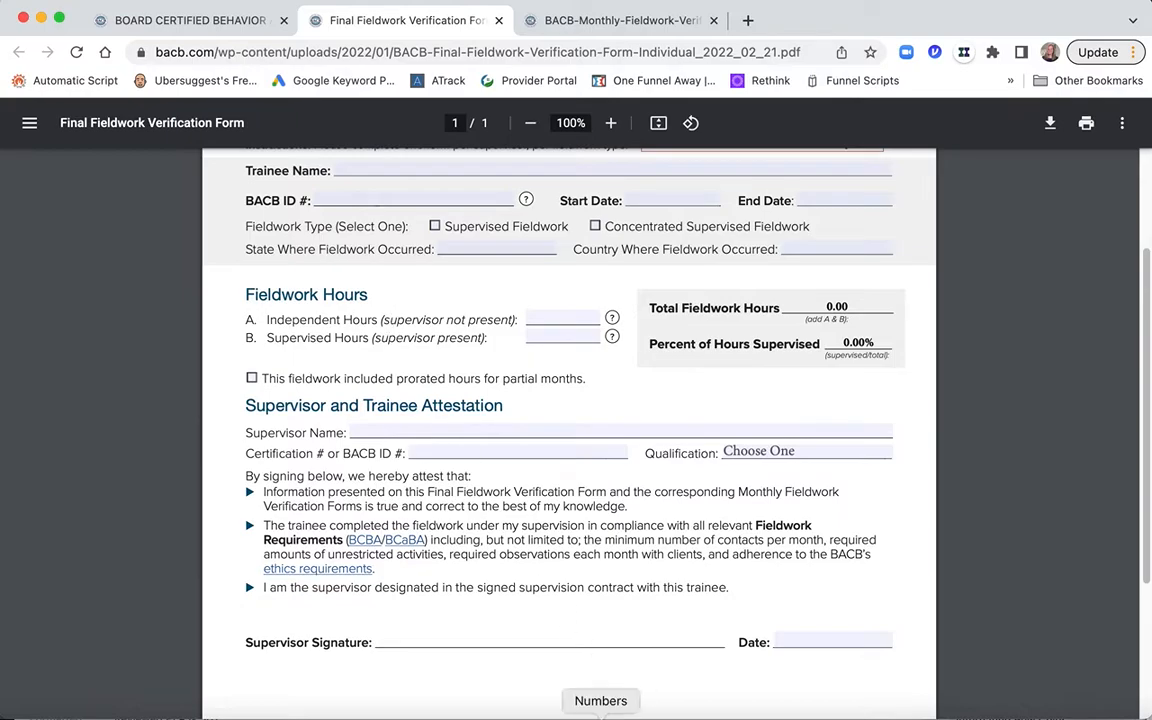
Step: Switch to Numbers and add a column after End Time in the Supervised Hours table, titled "Hours"
click(581, 612)
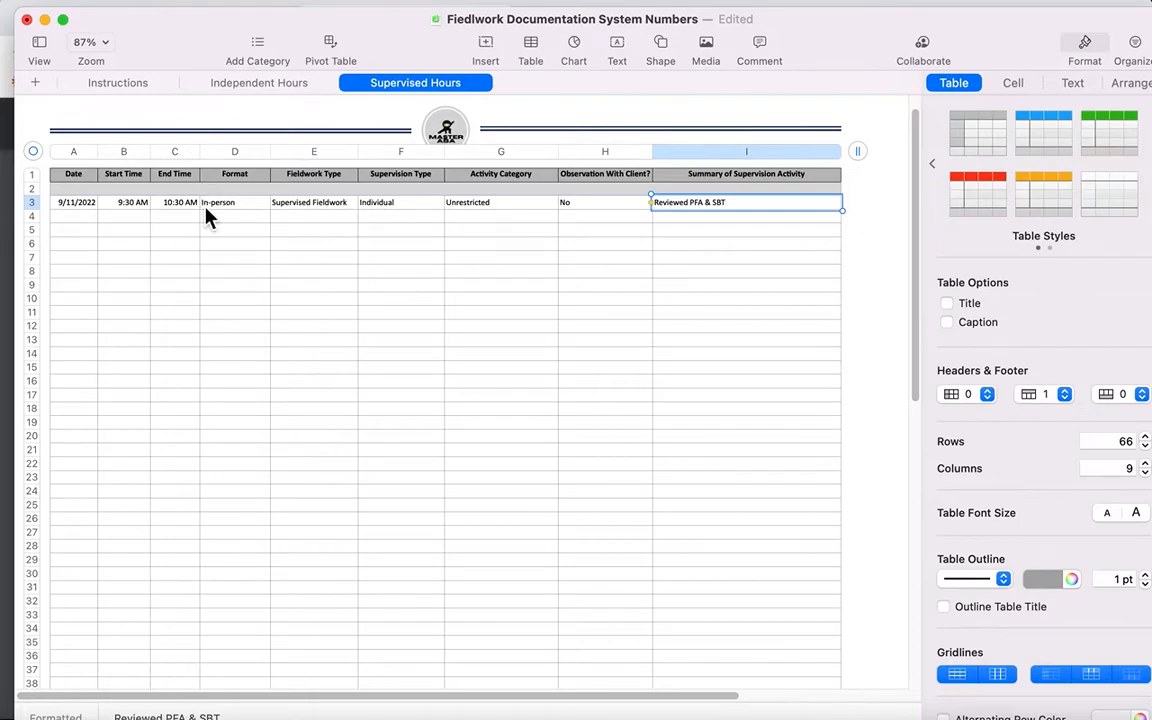
click(190, 153)
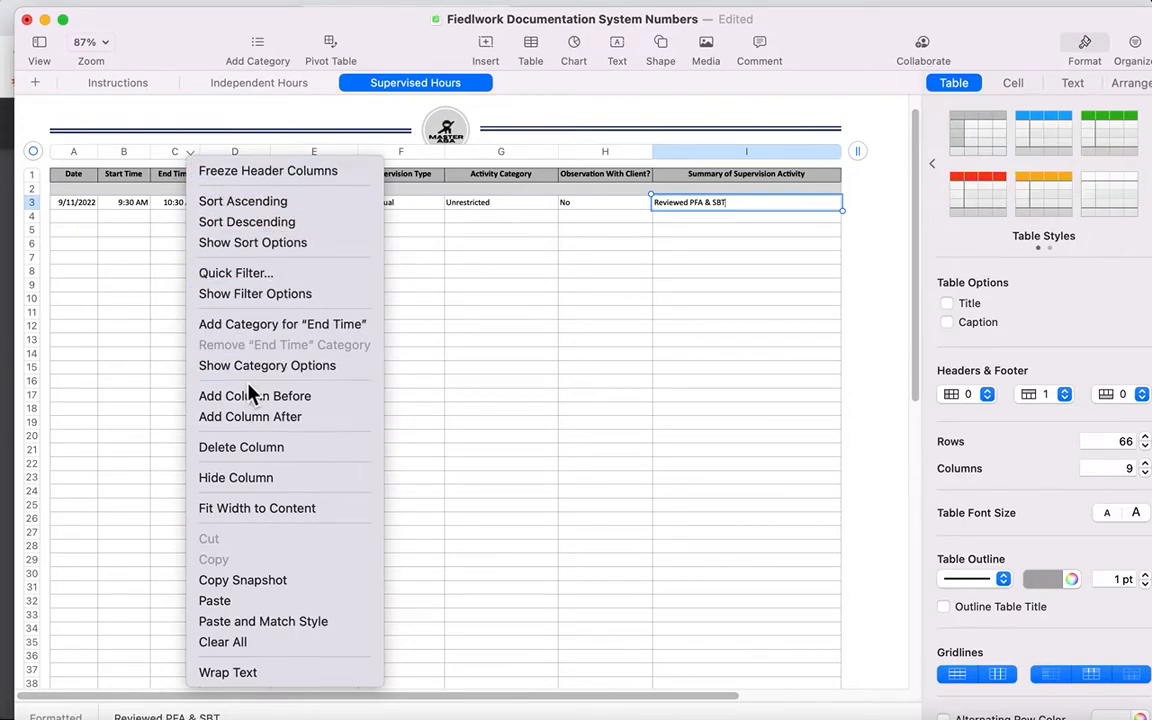
click(255, 417)
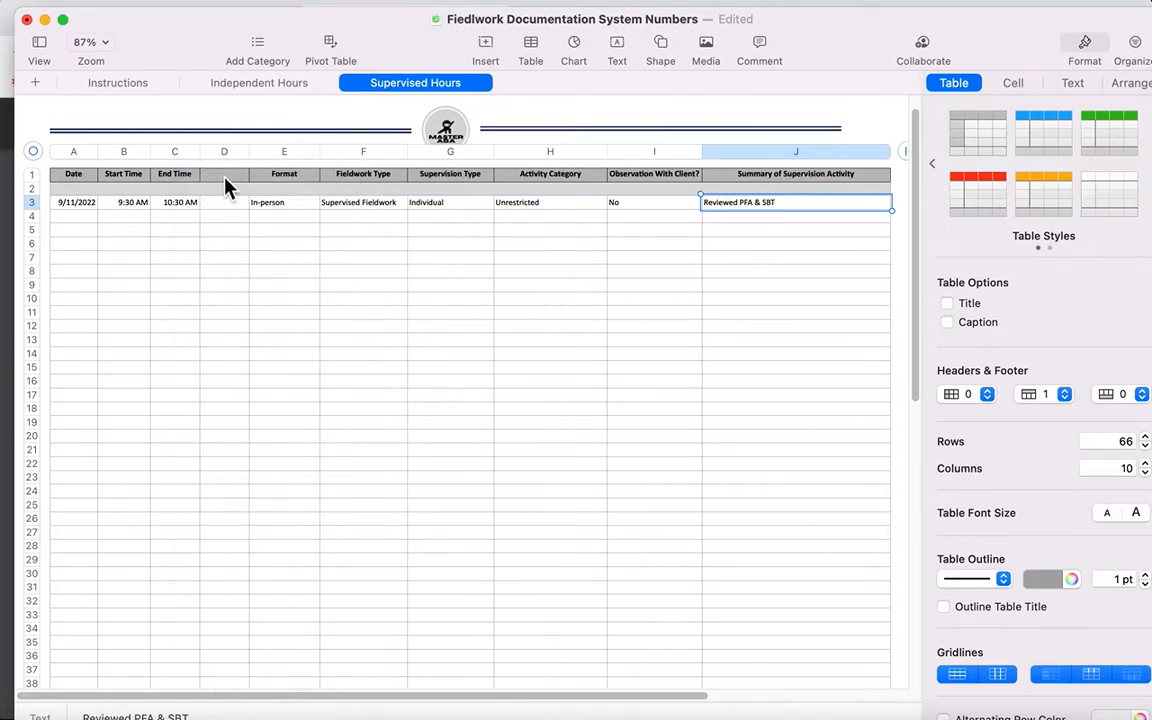
click(230, 177)
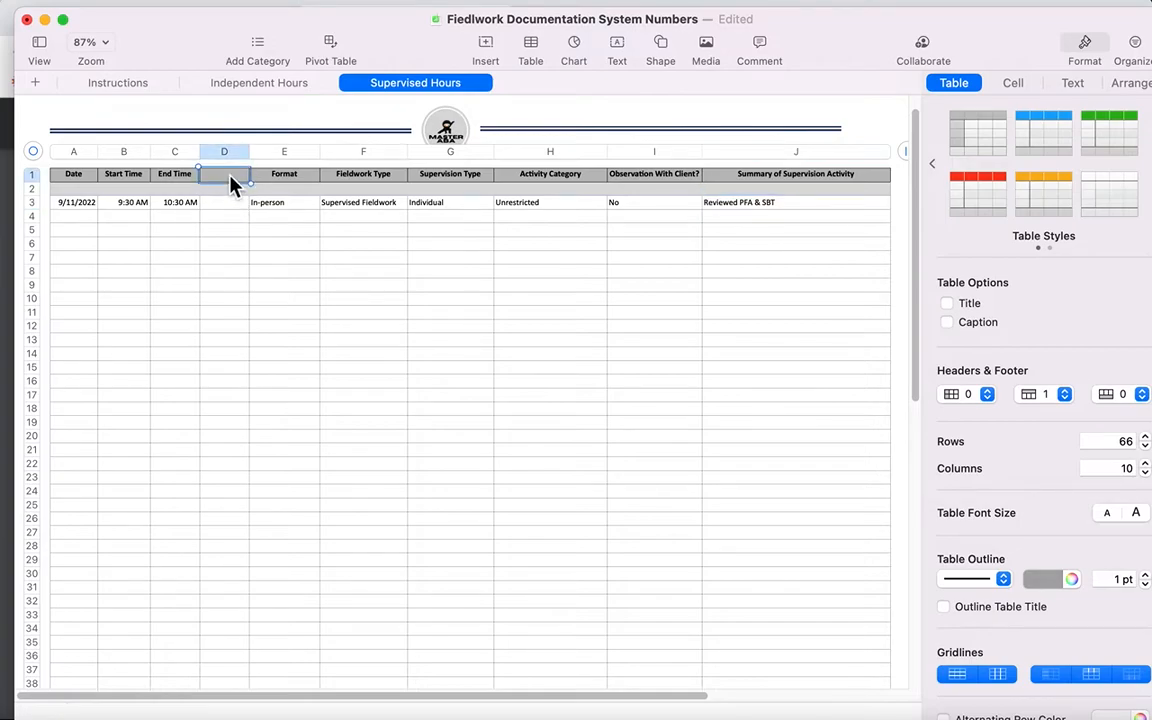
text(Hours)
click(225, 207)
Step: Rename the new column after End Time to "Restricted Hours"
click(210, 180)
text(R)
key(BackSpace)
text(Restricted Hours)
click(215, 188)
Step: Add a column after Restricted Hours and title it "Unrestricted hours"
click(240, 152)
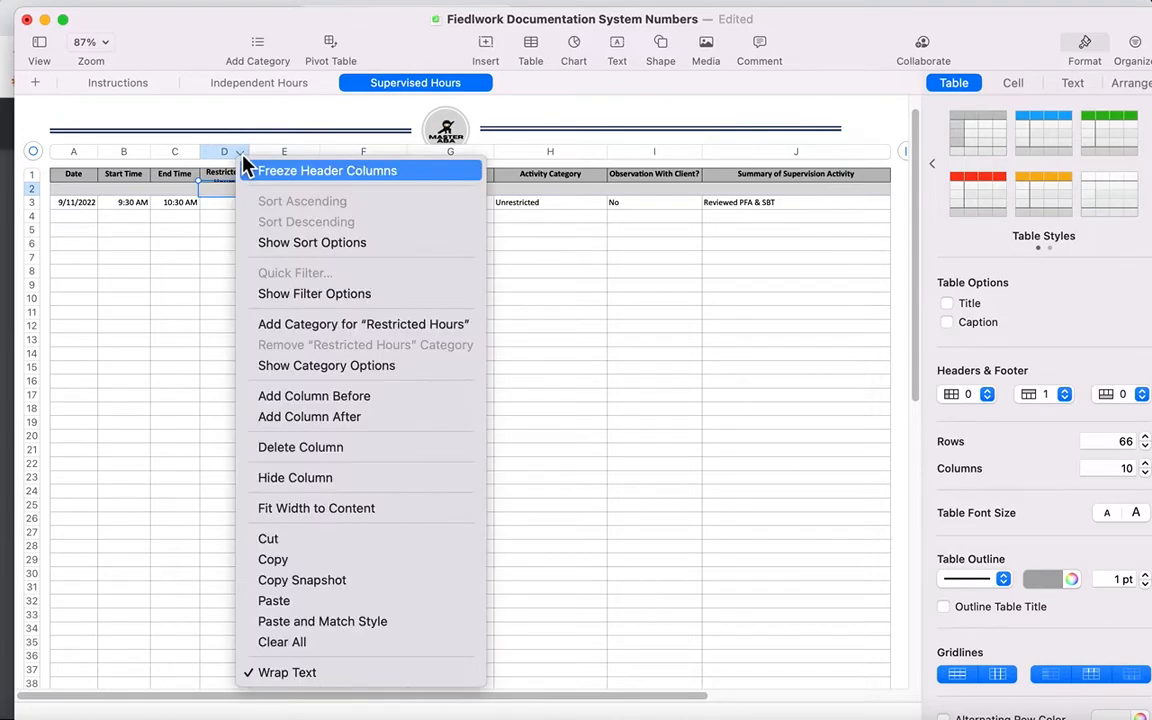
click(309, 417)
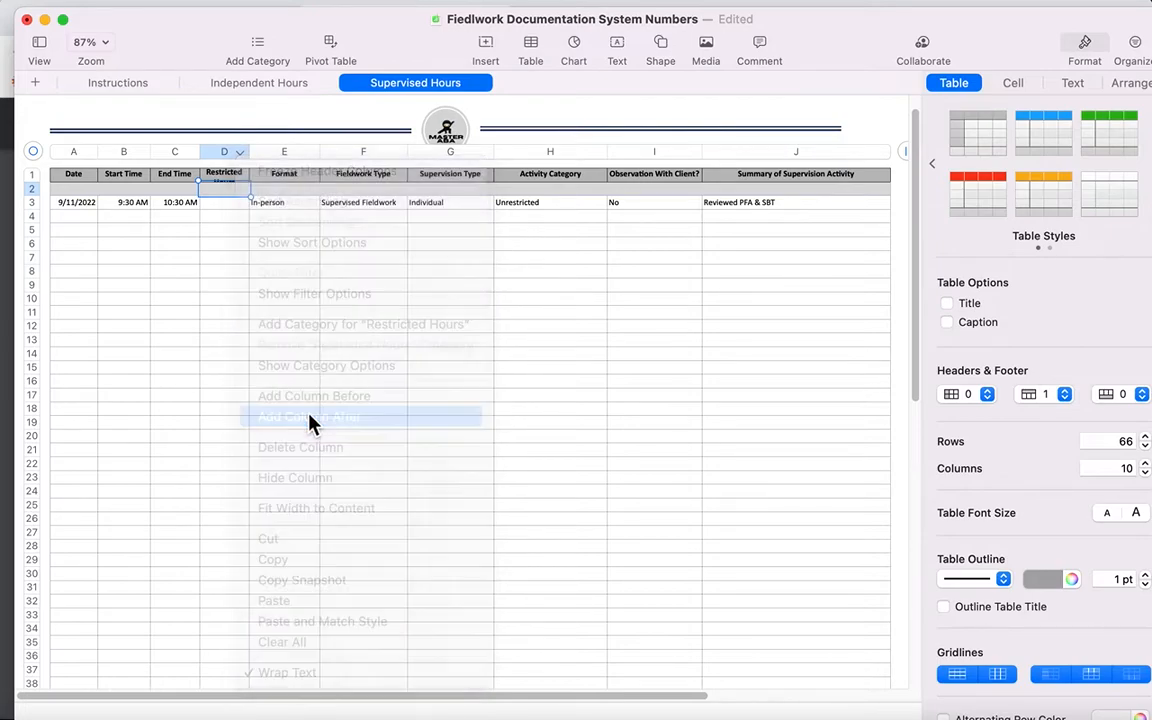
text(Unrestricted hou)
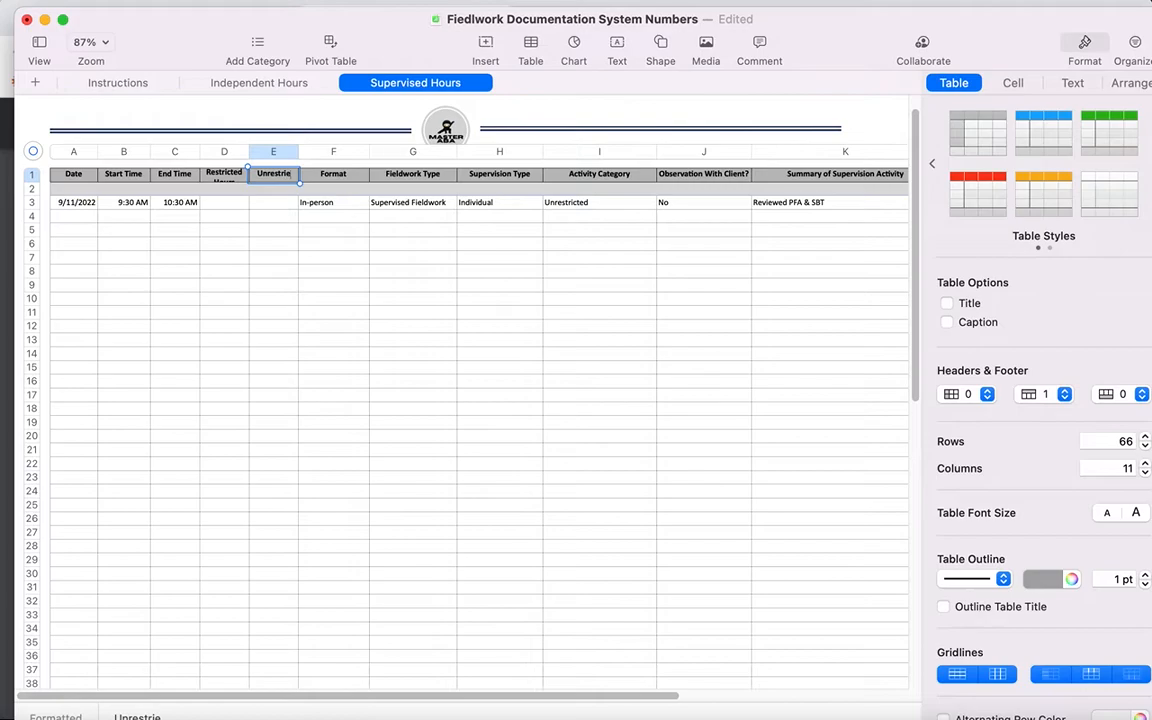
text(rs)
Step: Enter 1 as the unrestricted hours of the 9/11/2022 supervised entry
click(238, 206)
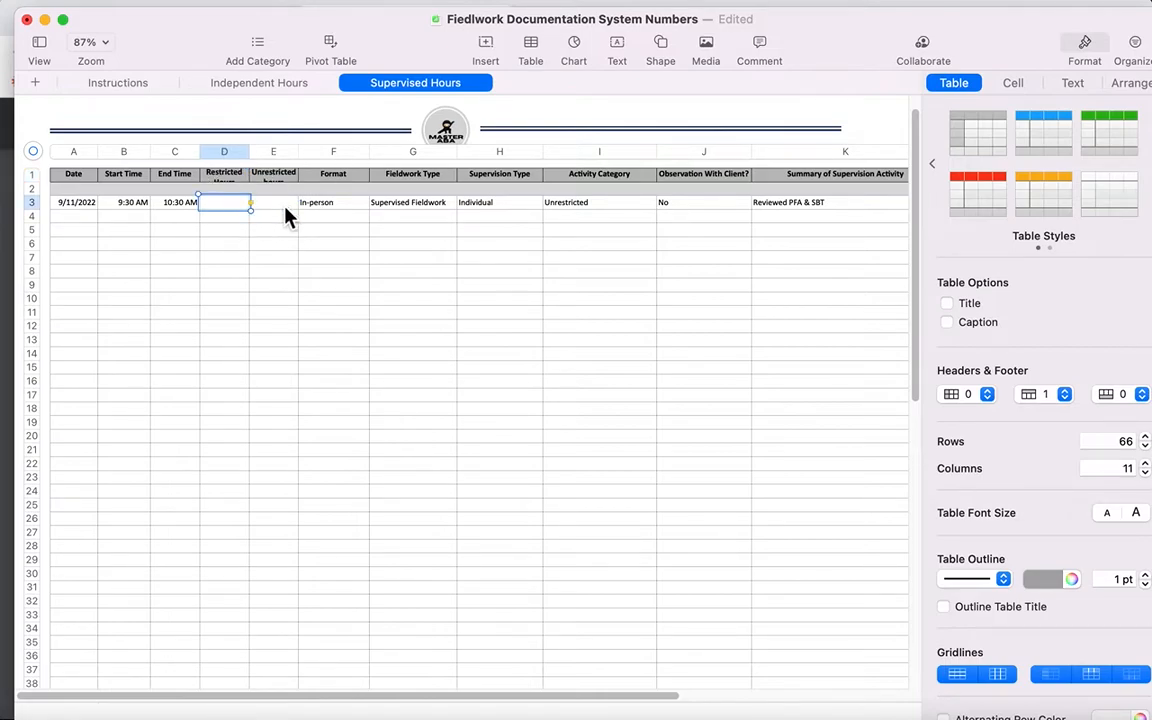
click(285, 206)
text(1)
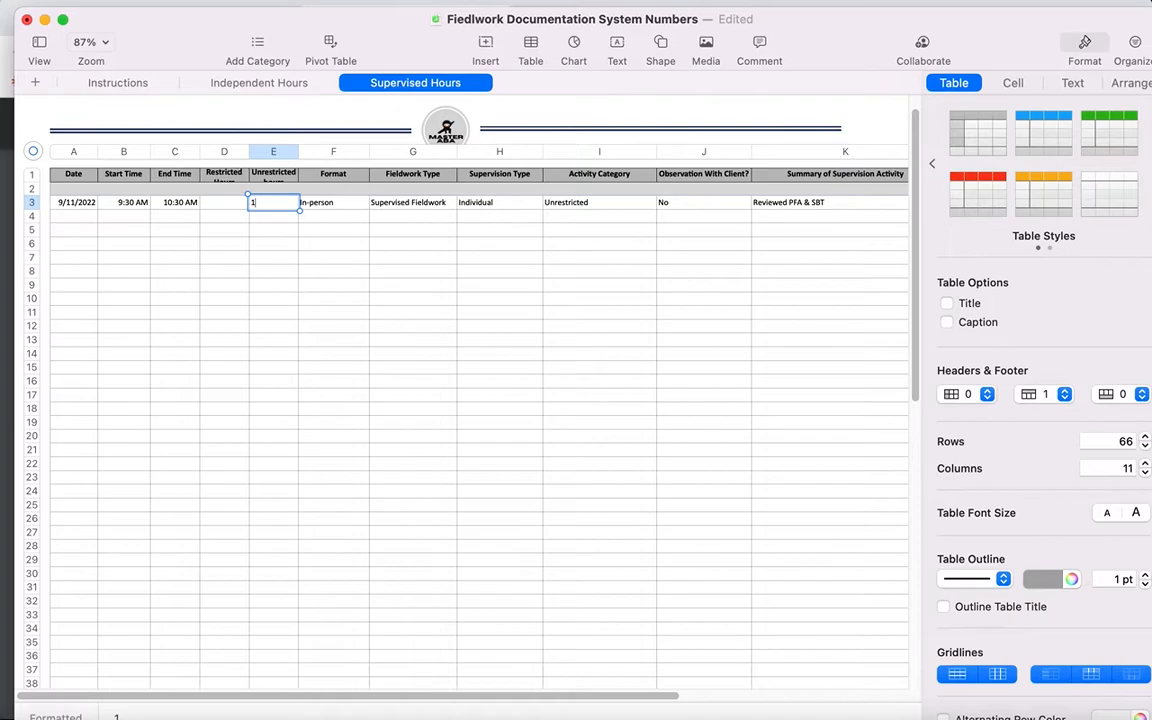
Step: Switch to Google Chrome and fill in 1500 independent hours and 500 supervised hours on the individual final verification form
key(Return)
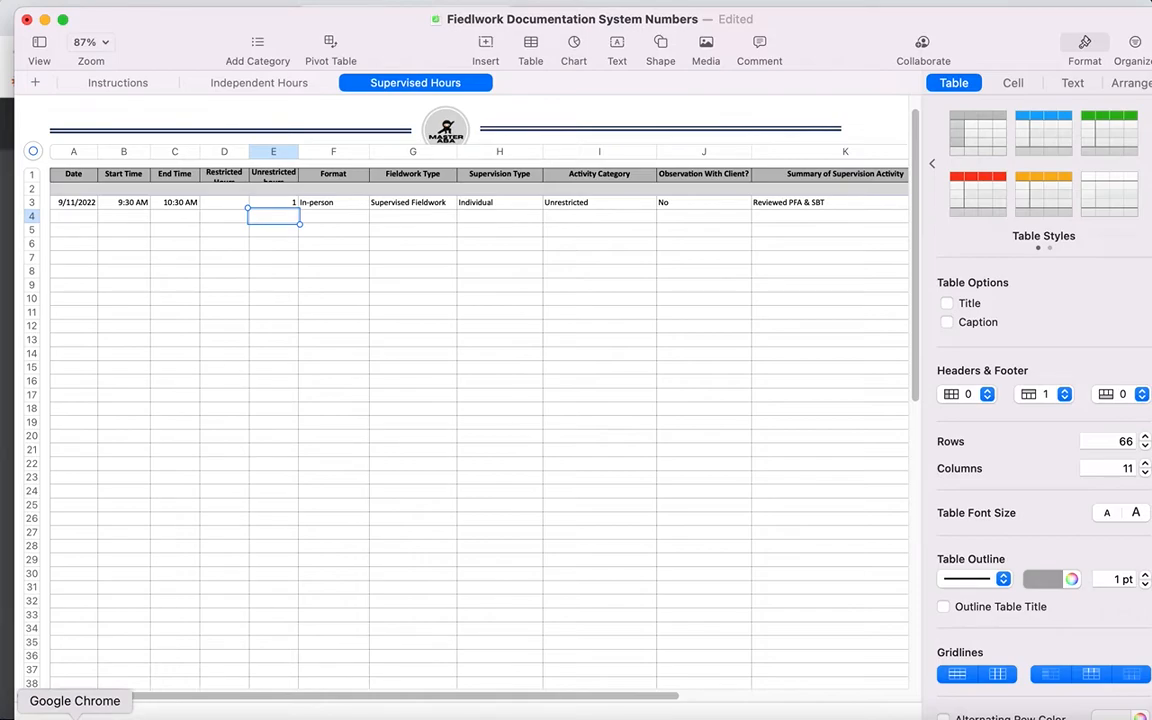
click(74, 714)
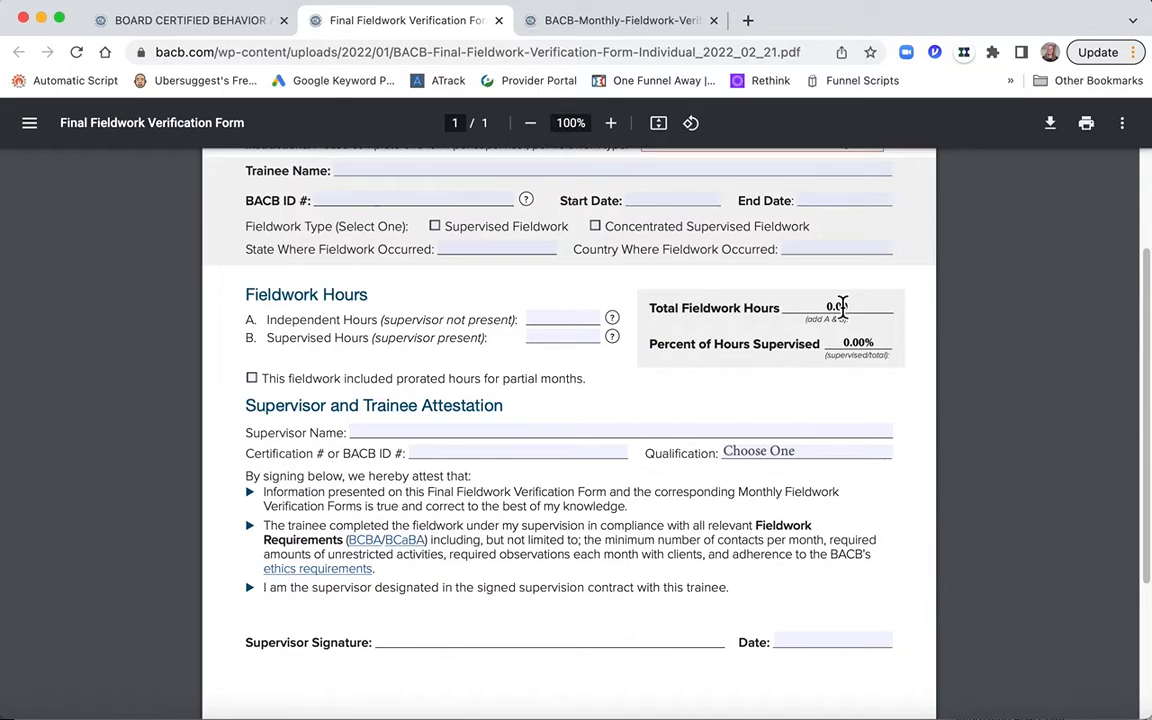
scroll(843, 307, up, 2)
scroll(843, 307, down, 1)
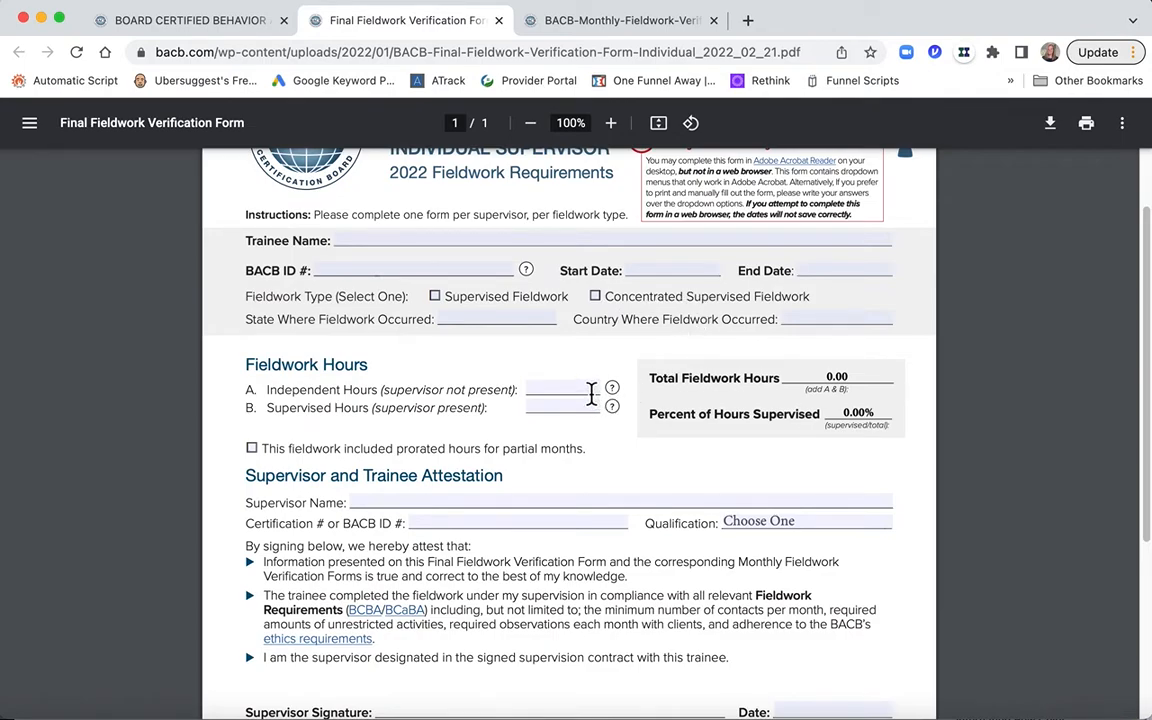
click(591, 393)
text(1500)
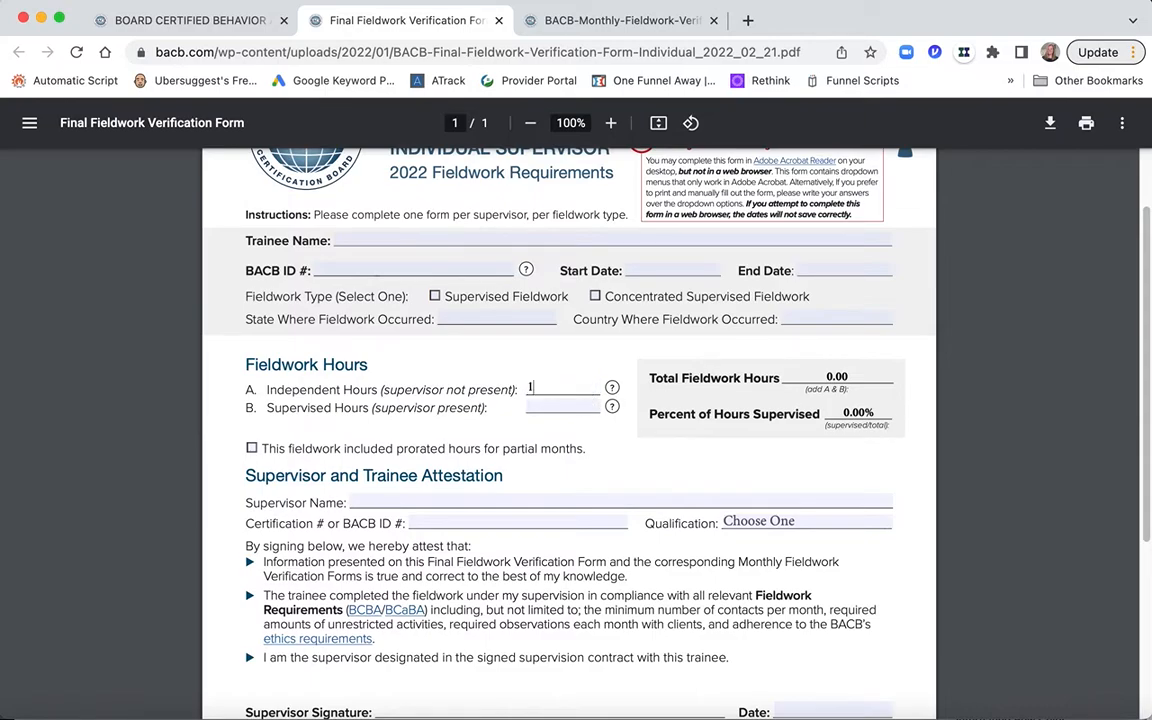
click(585, 408)
text(500)
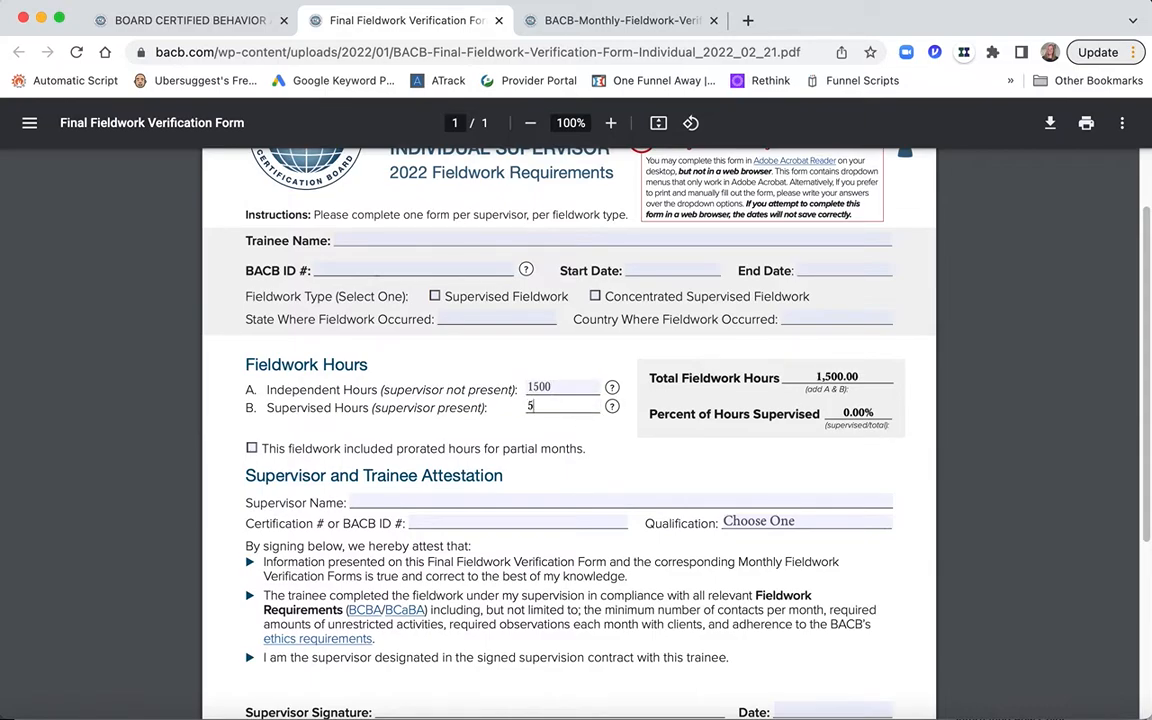
click(607, 455)
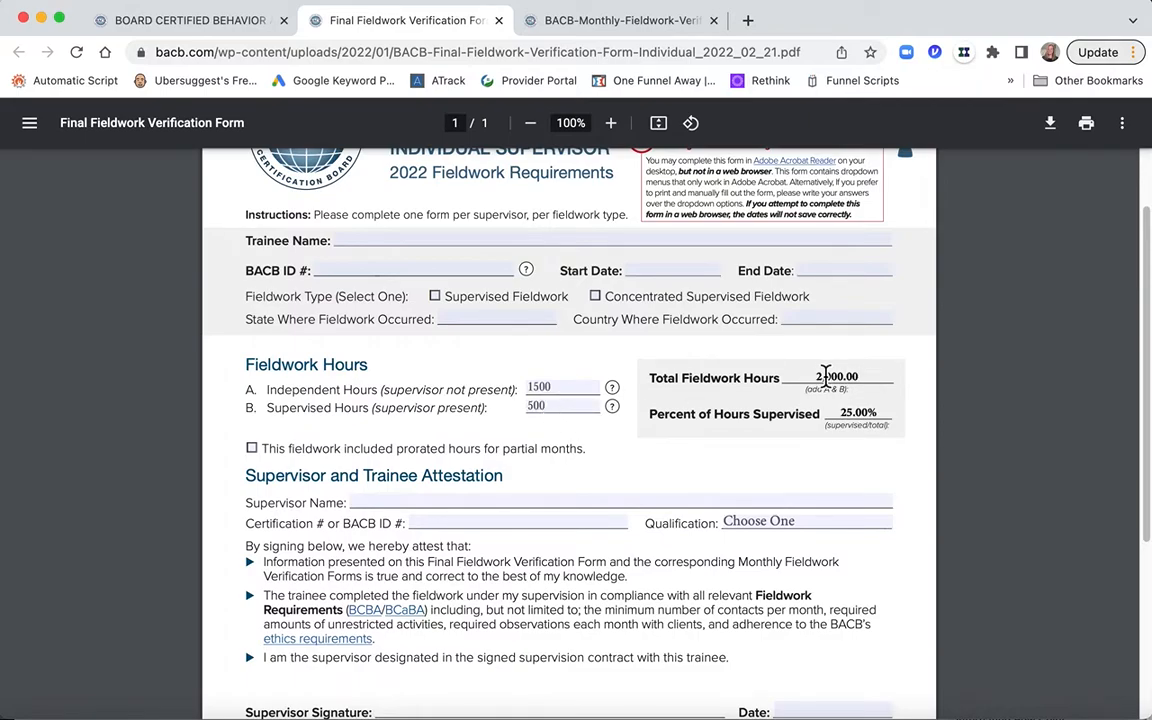
Step: Check the form's calculated totals and reduce the supervised hours to 50
click(810, 378)
scroll(866, 378, down, 1)
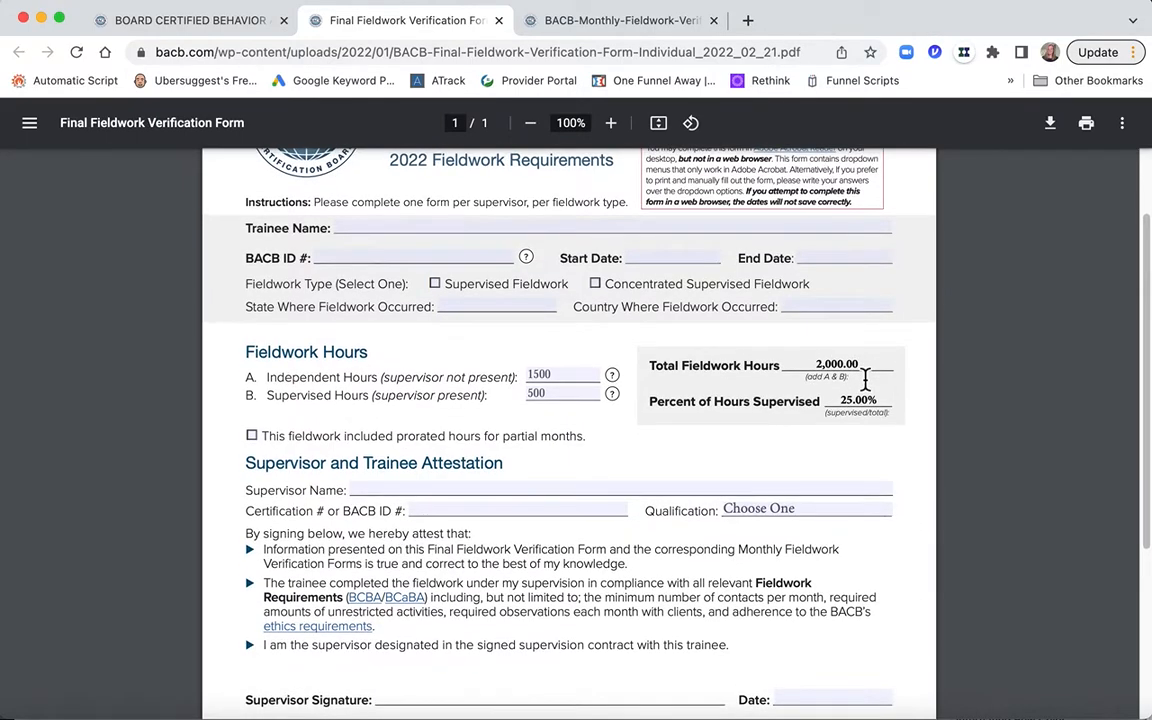
click(857, 398)
click(545, 393)
key(BackSpace)
click(630, 462)
scroll(635, 465, down, 3)
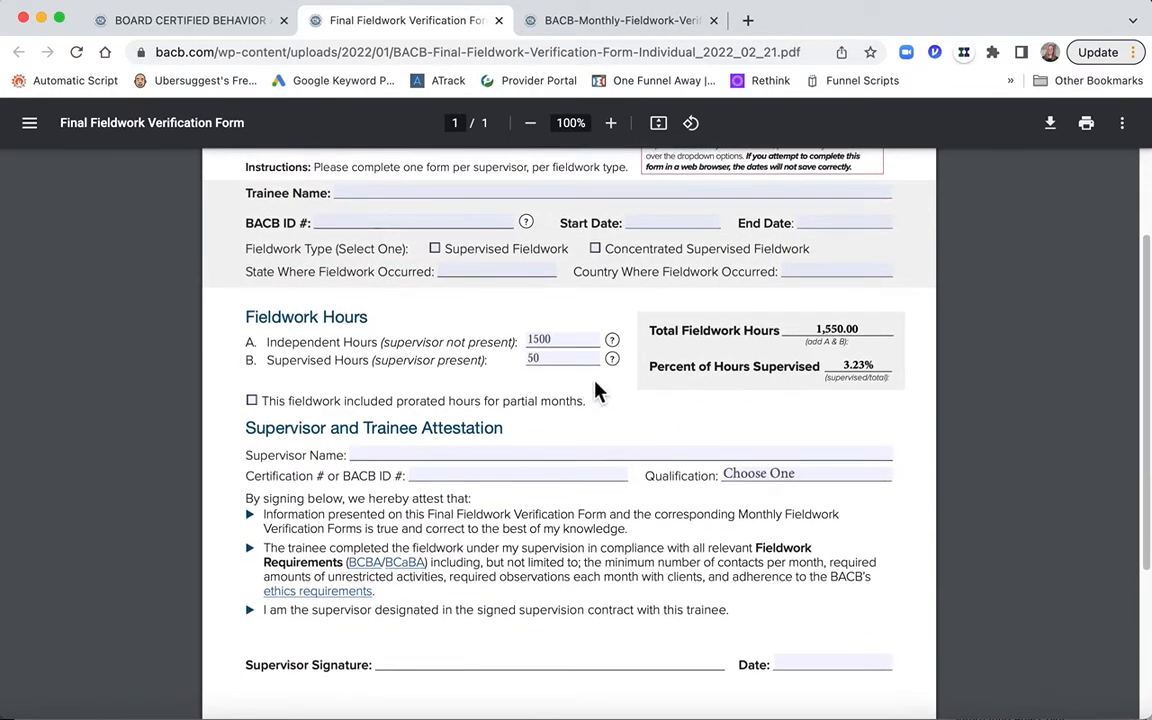
Step: Set the supervised hours on the individual final verification form to 100
drag(549, 363, 512, 364)
text(7)
key(BackSpace)
key(BackSpace)
key(BackSpace)
text(100)
key(Tab)
scroll(635, 463, down, 1)
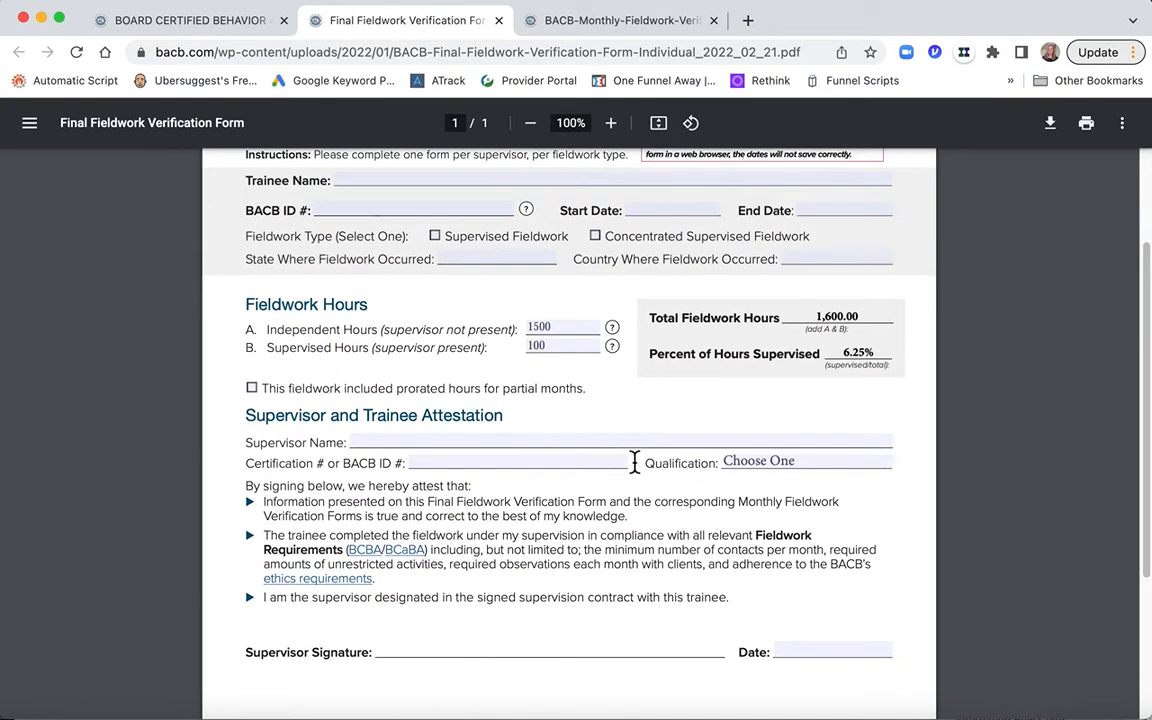
Step: Examine the fieldwork type choices, independent hours, total fieldwork hours and percent of hours supervised on the individual final form
scroll(545, 438, down, 1)
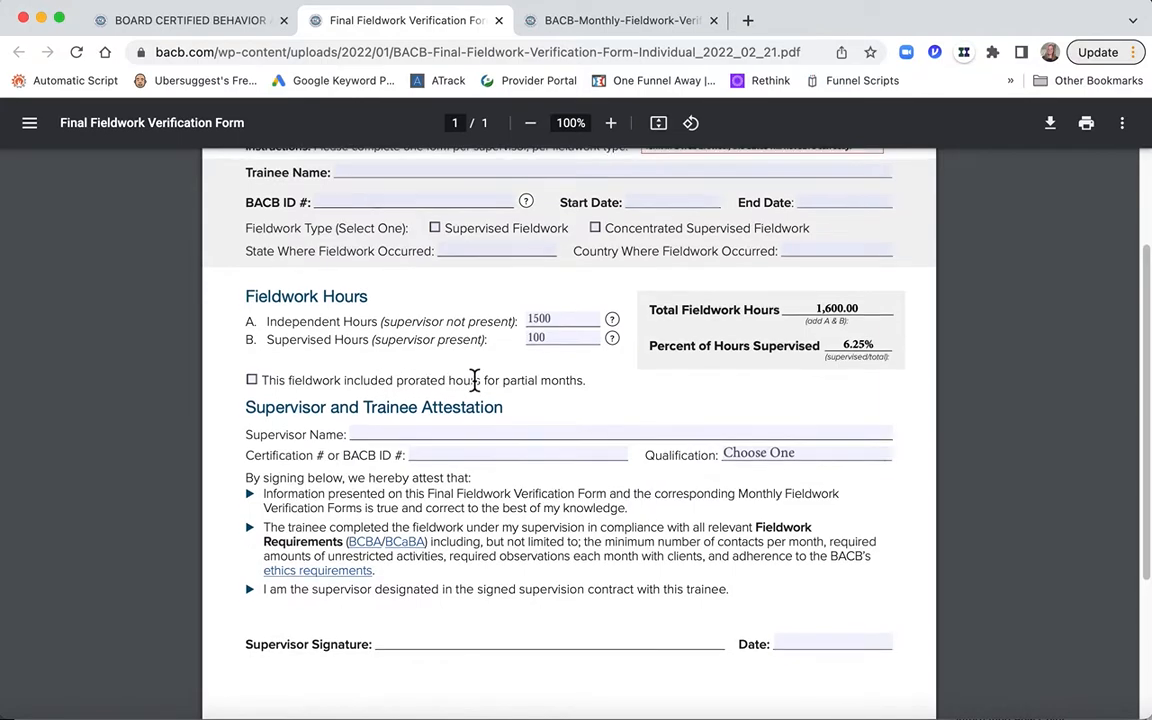
scroll(470, 382, up, 2)
scroll(475, 381, up, 1)
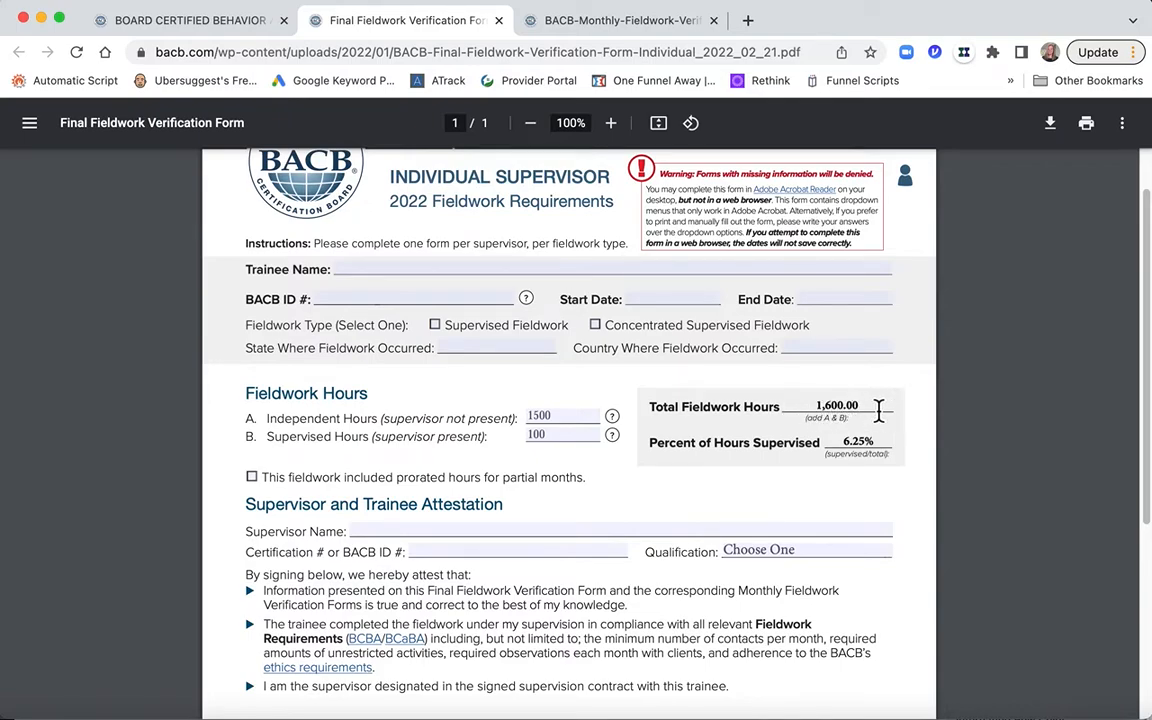
click(595, 325)
click(598, 328)
double_click(563, 418)
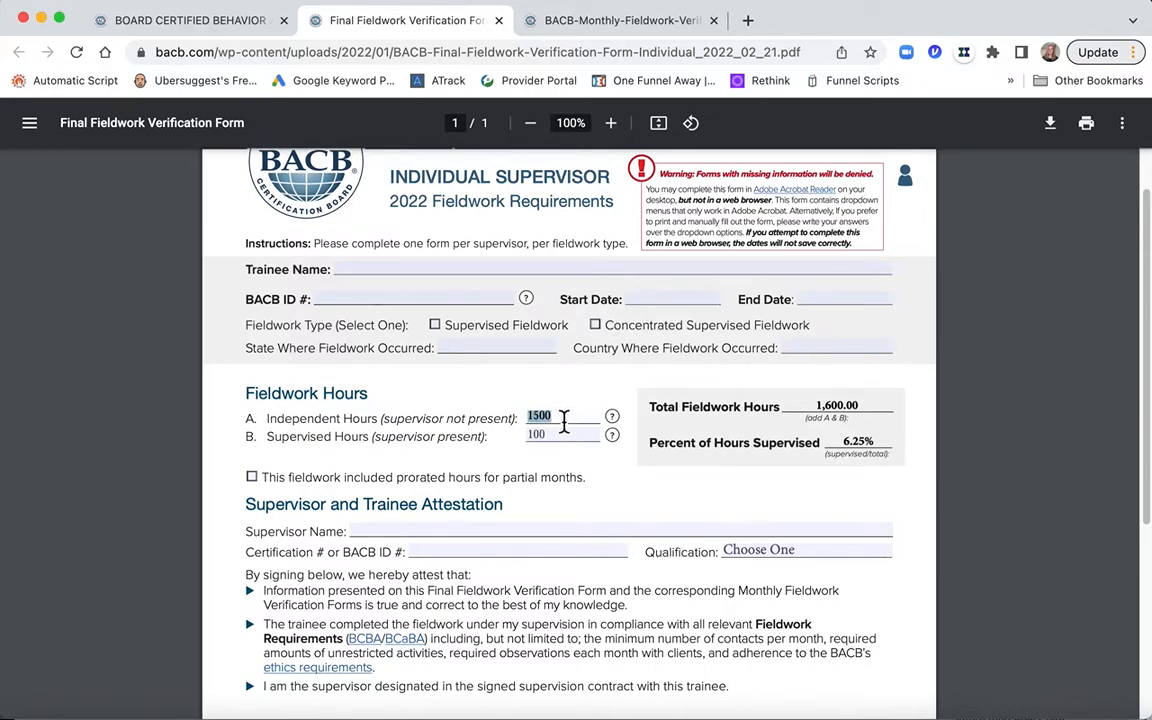
click(818, 408)
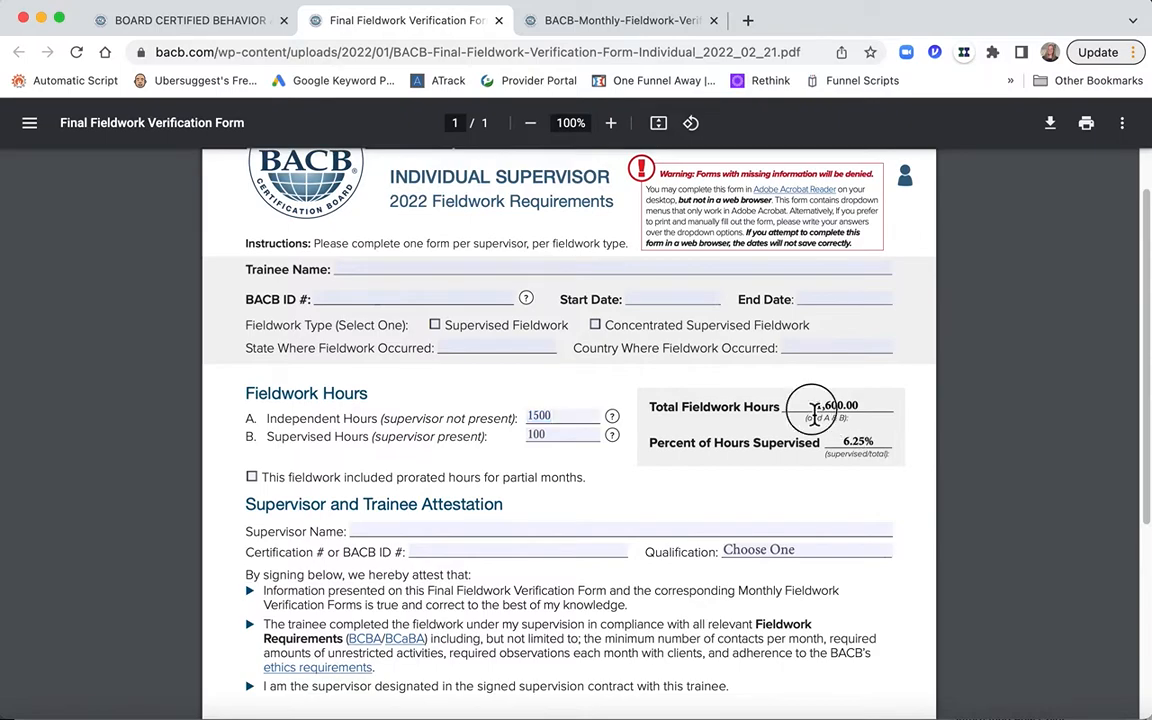
scroll(876, 412, down, 1)
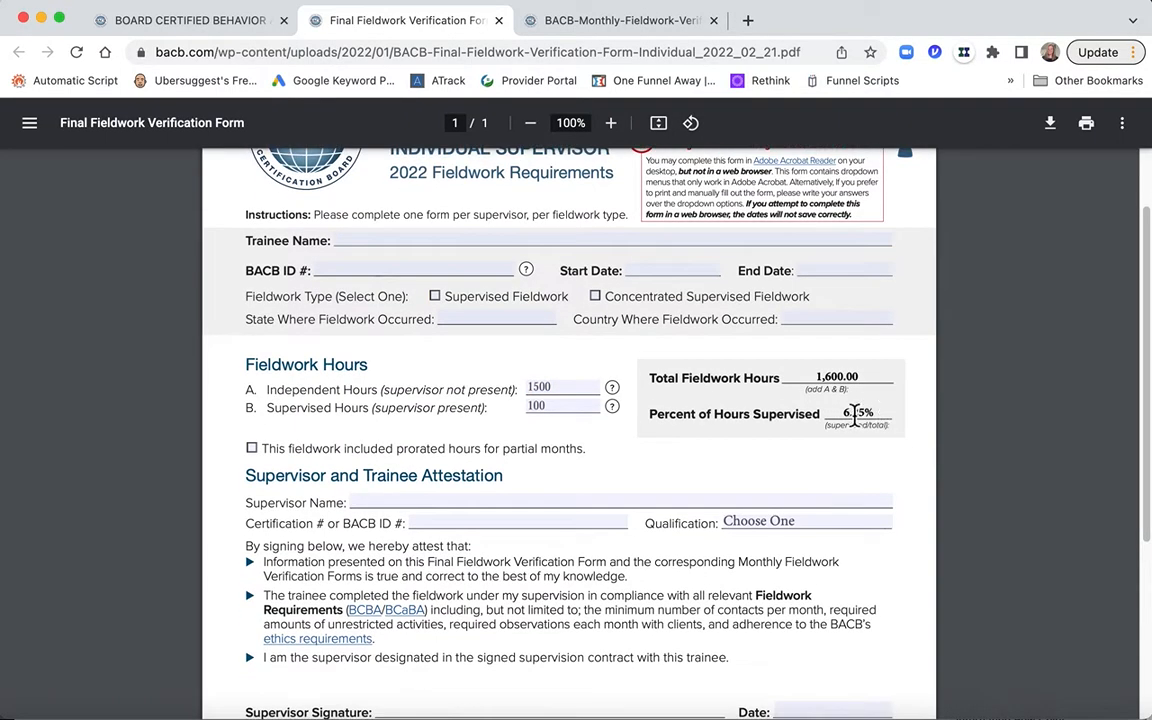
scroll(868, 416, down, 5)
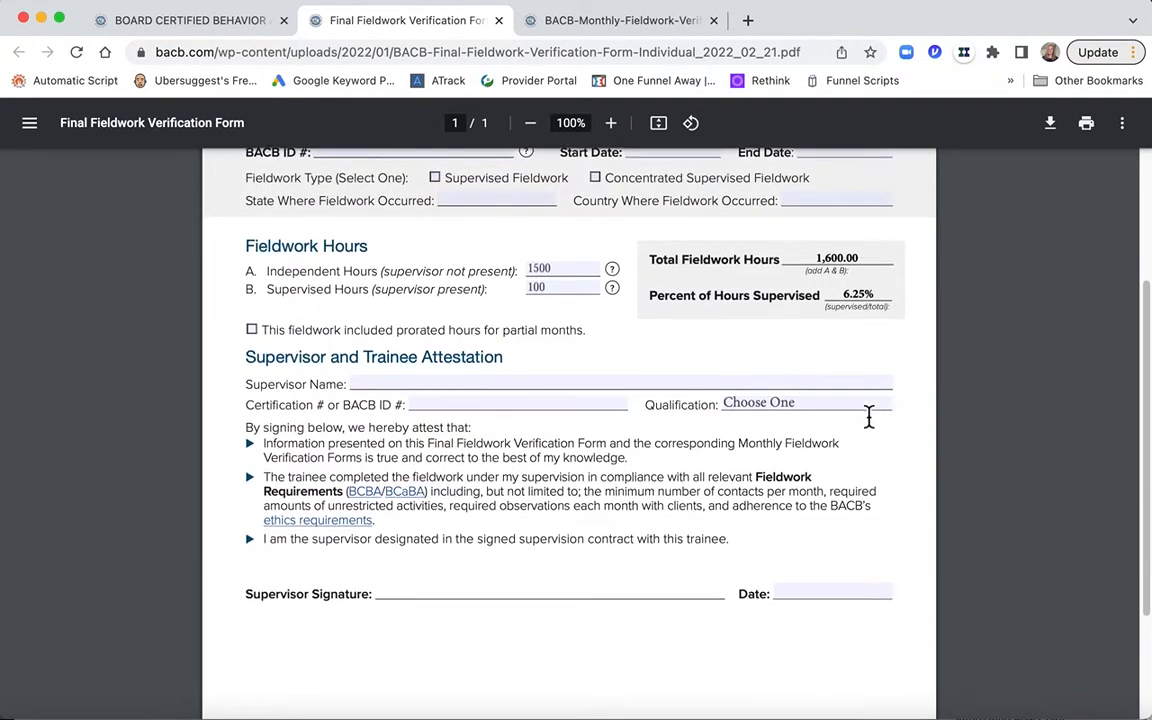
Step: Examine the Supervisor and Trainee Attestation section, including the supervisor name, certification number, qualification options, signature and date
click(380, 350)
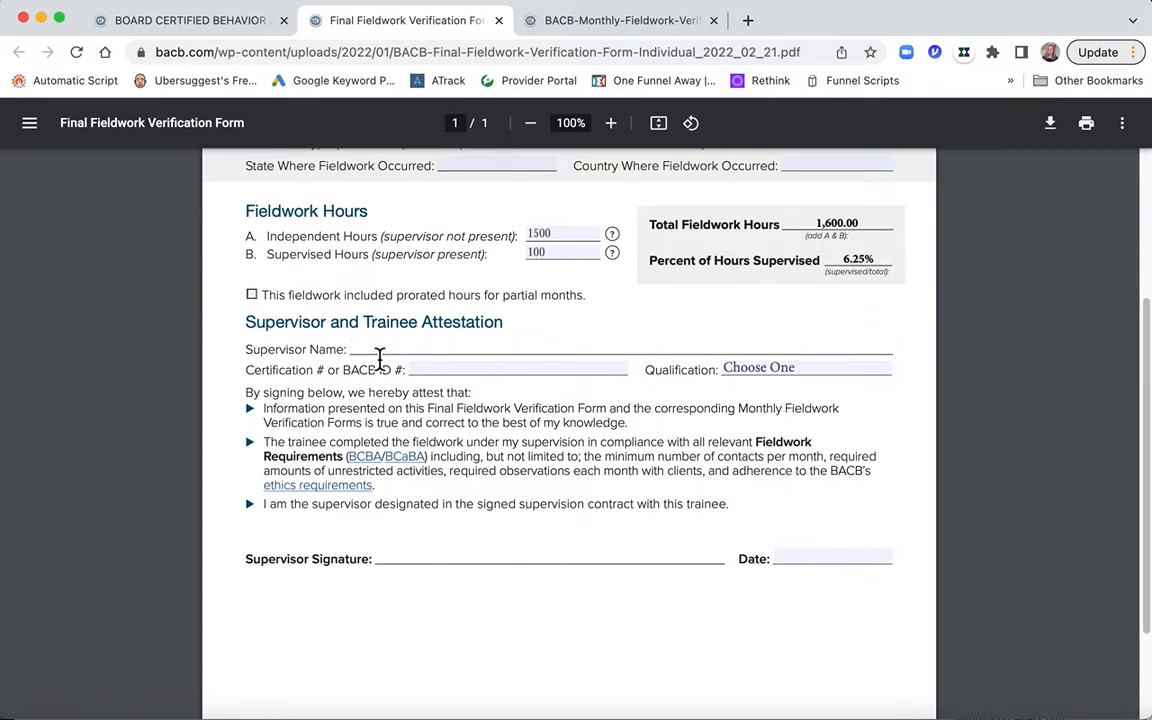
scroll(380, 355, down, 2)
click(425, 316)
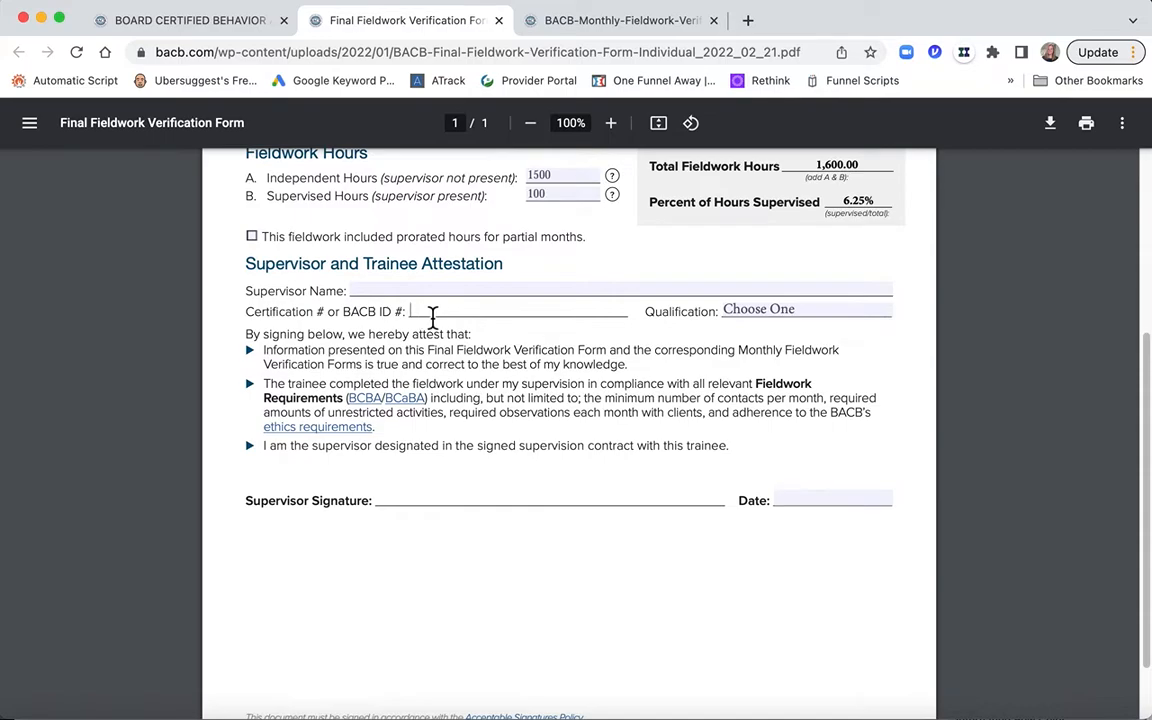
click(895, 316)
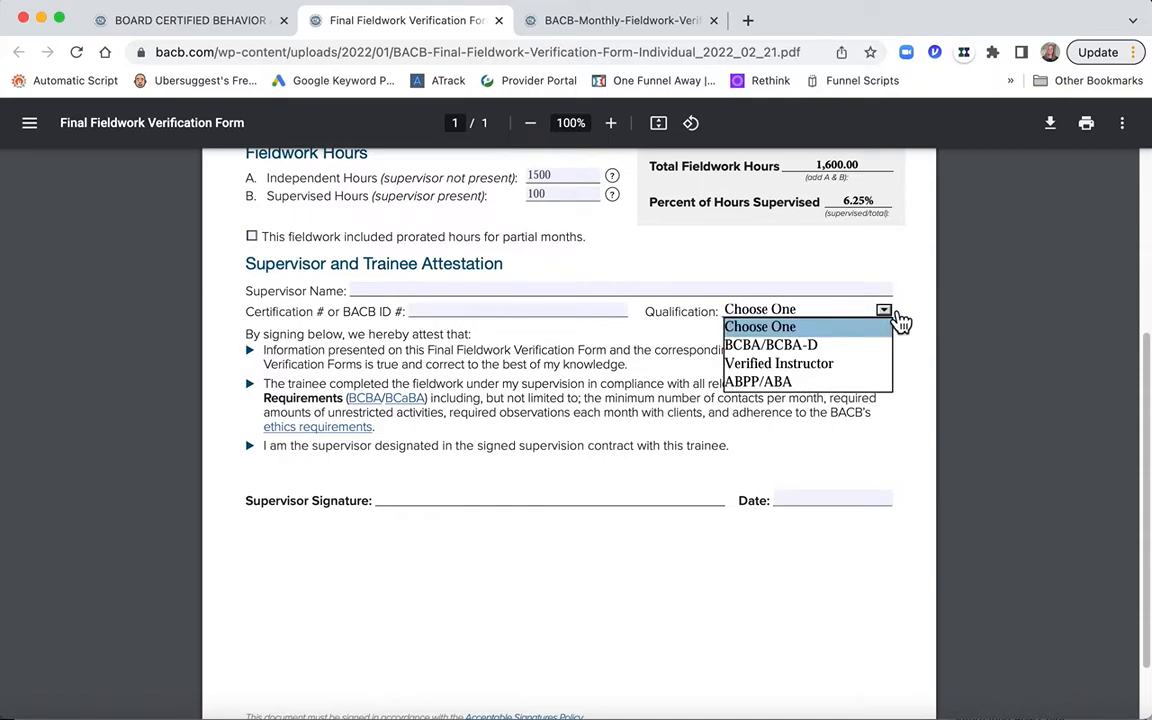
click(920, 313)
scroll(920, 313, down, 2)
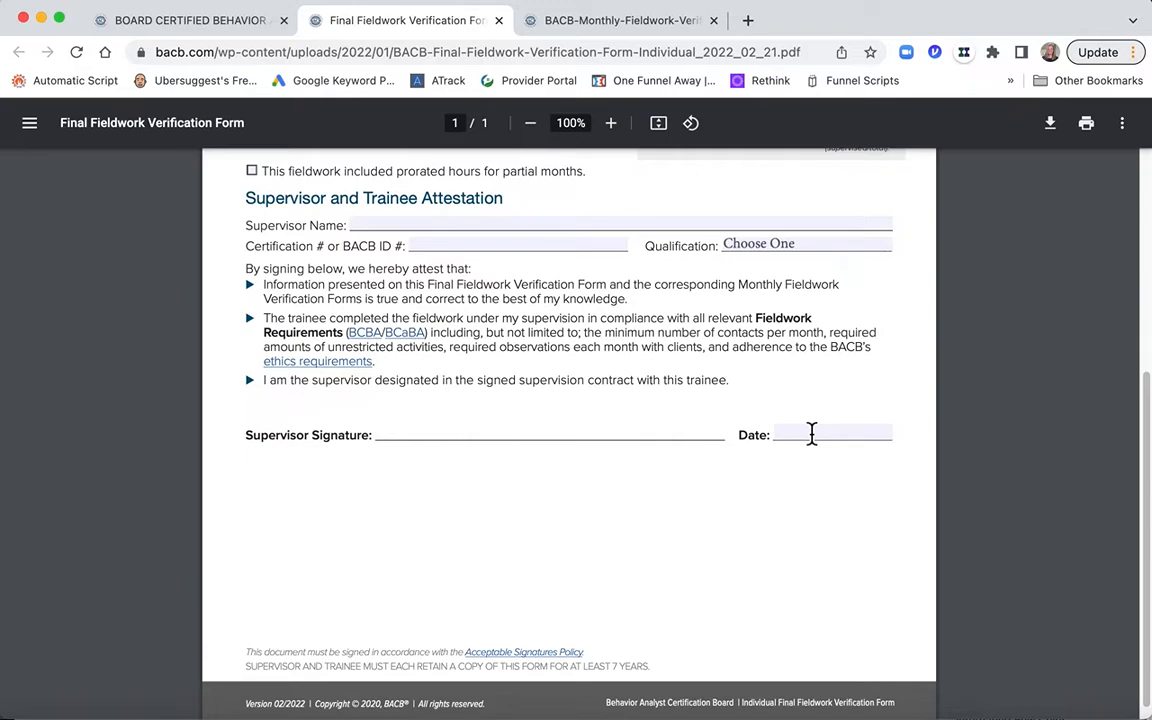
scroll(812, 432, down, 1)
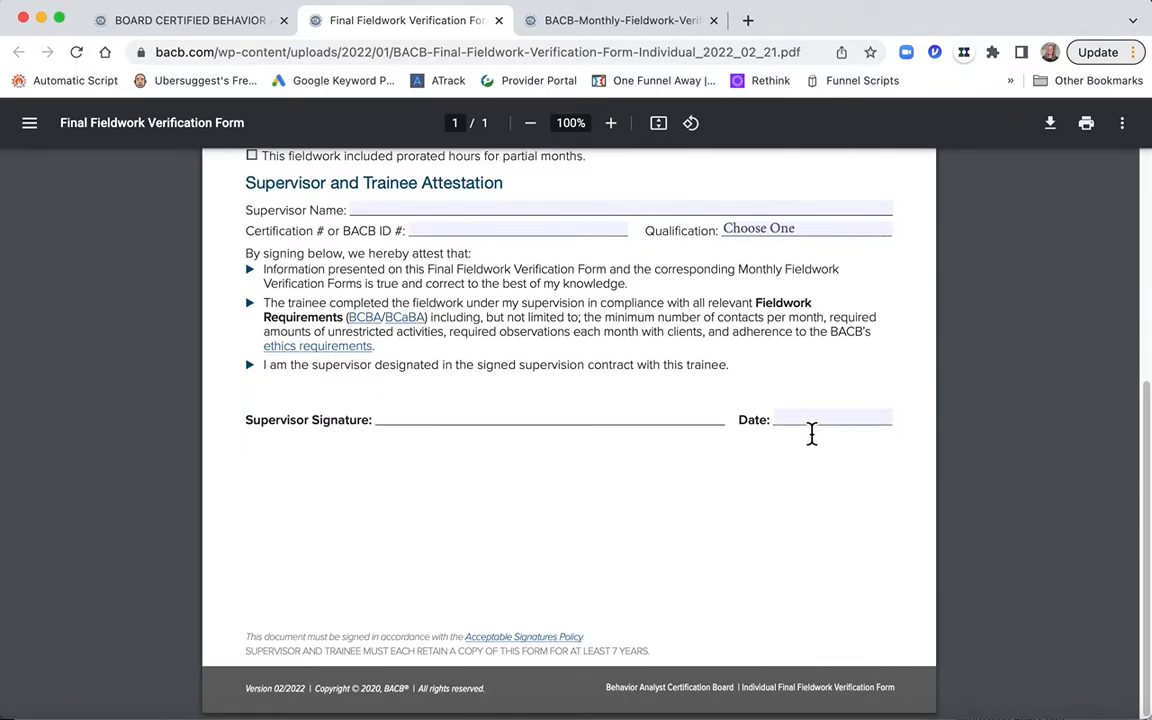
Step: Open the Final Fieldwork Verification Form for organizations with multiple supervisors and examine its supervisor, fieldwork hours and attestation sections
click(224, 28)
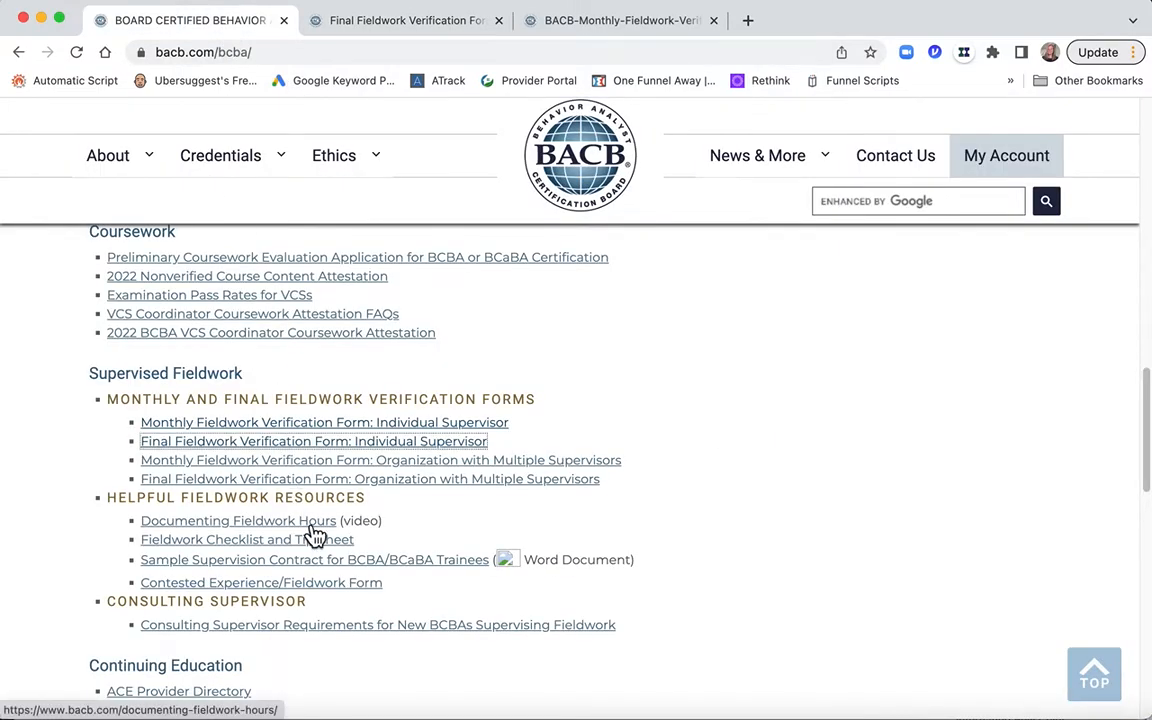
click(322, 480)
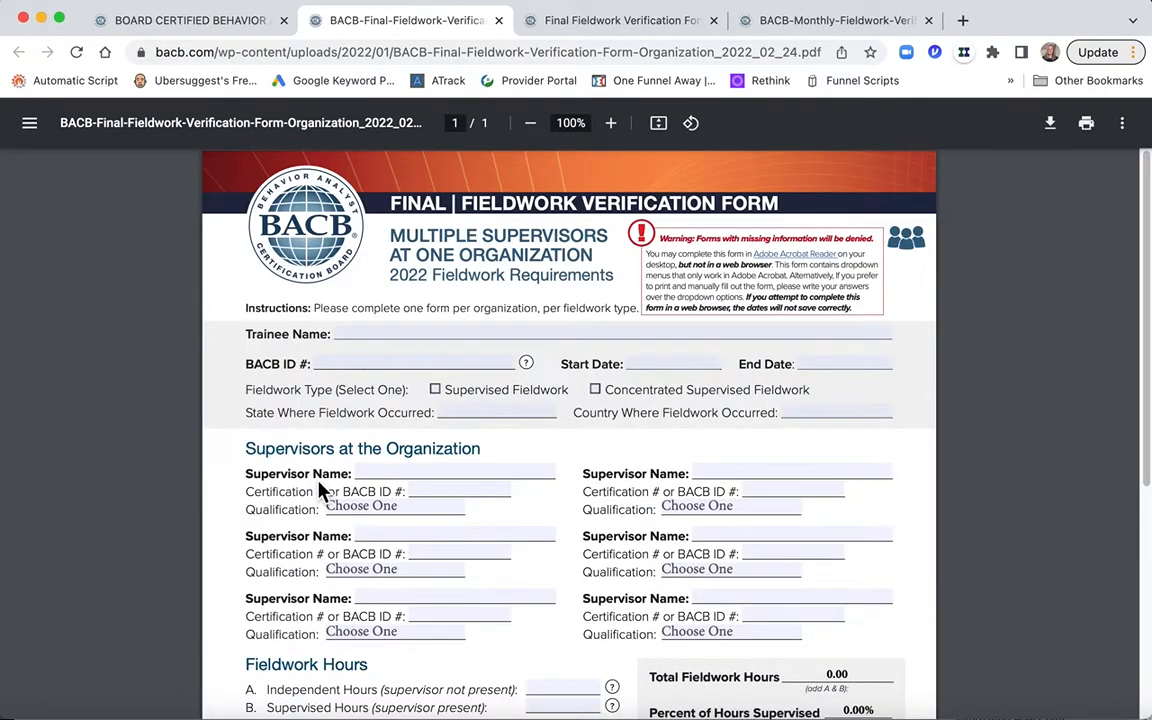
scroll(318, 486, down, 2)
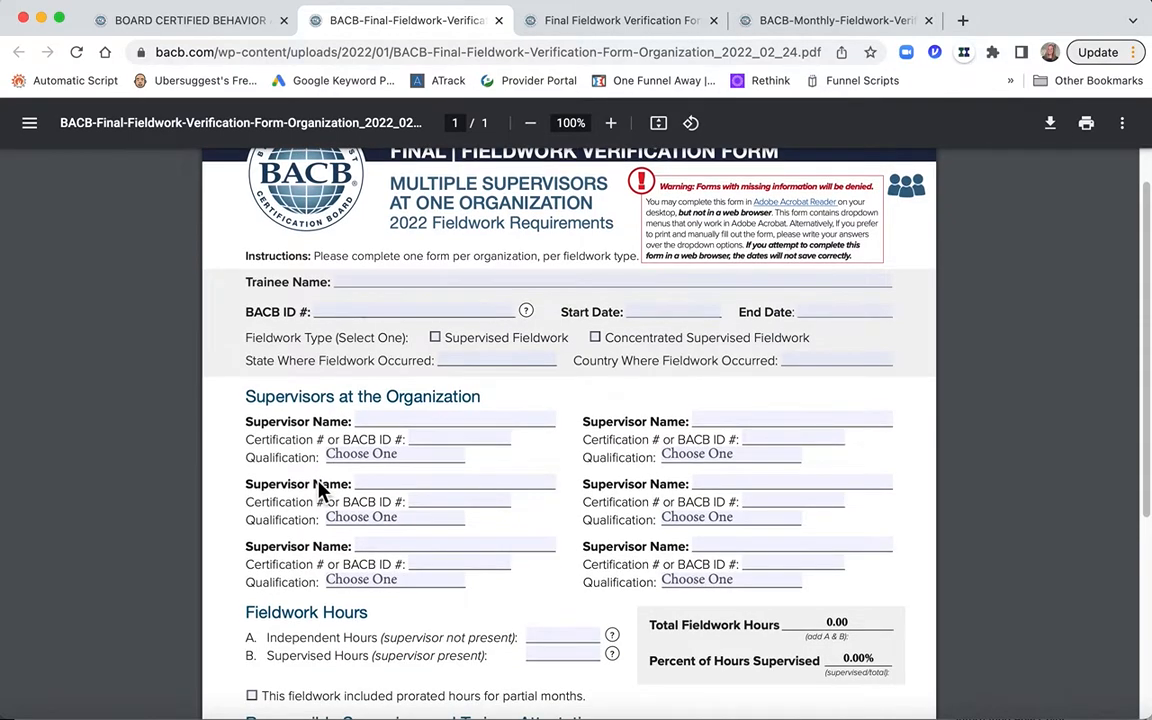
scroll(400, 427, down, 2)
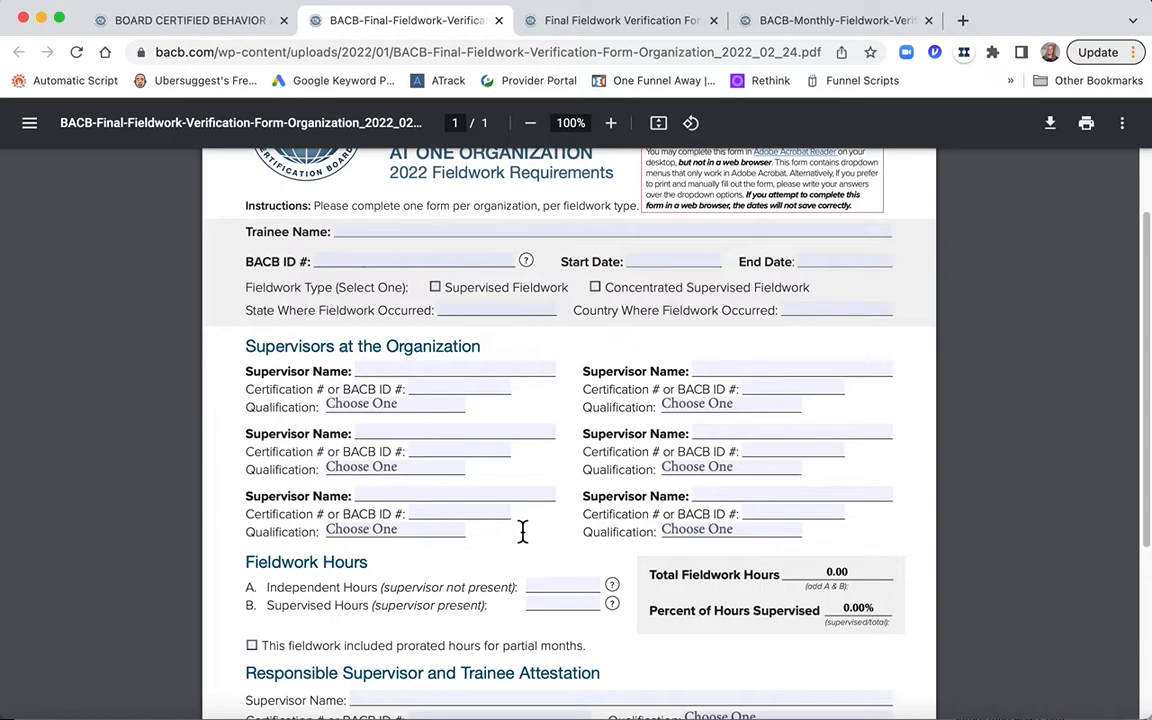
scroll(520, 535, down, 2)
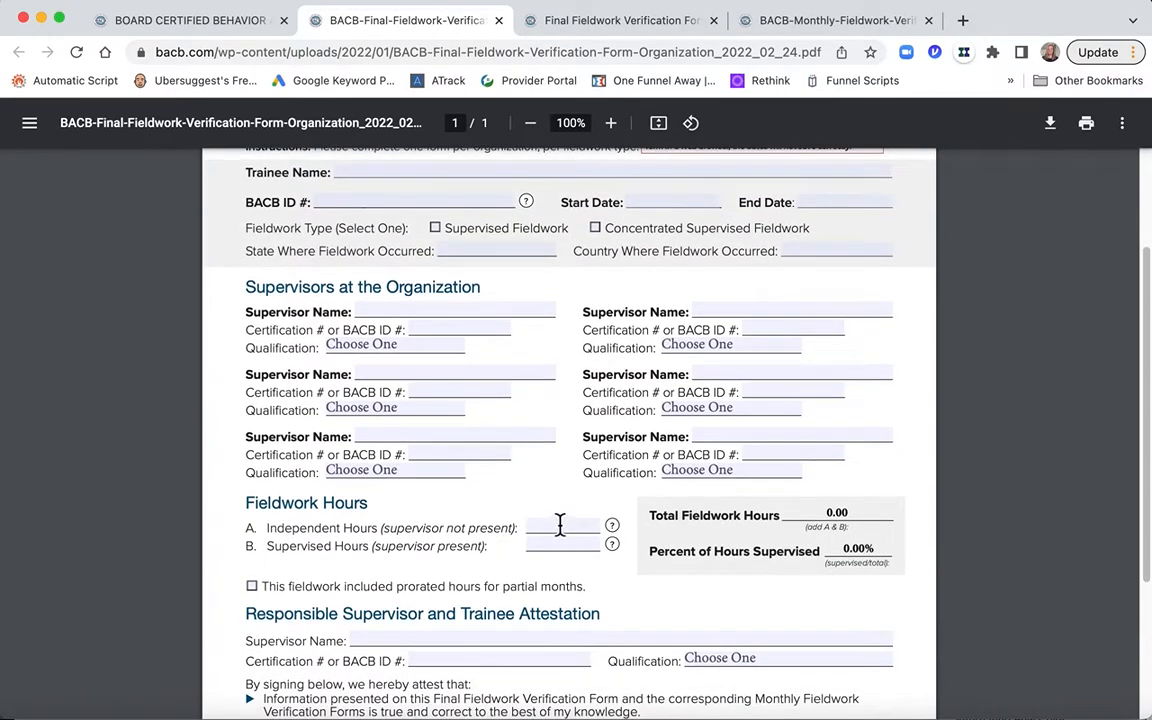
scroll(566, 524, down, 3)
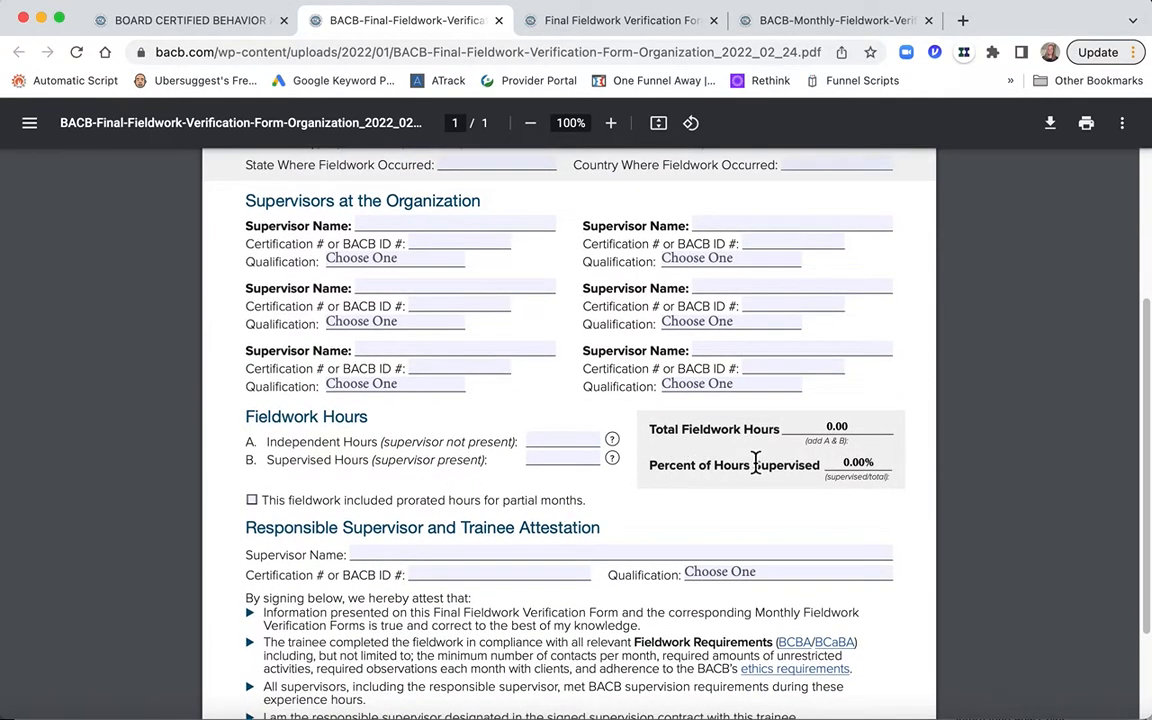
scroll(757, 465, down, 2)
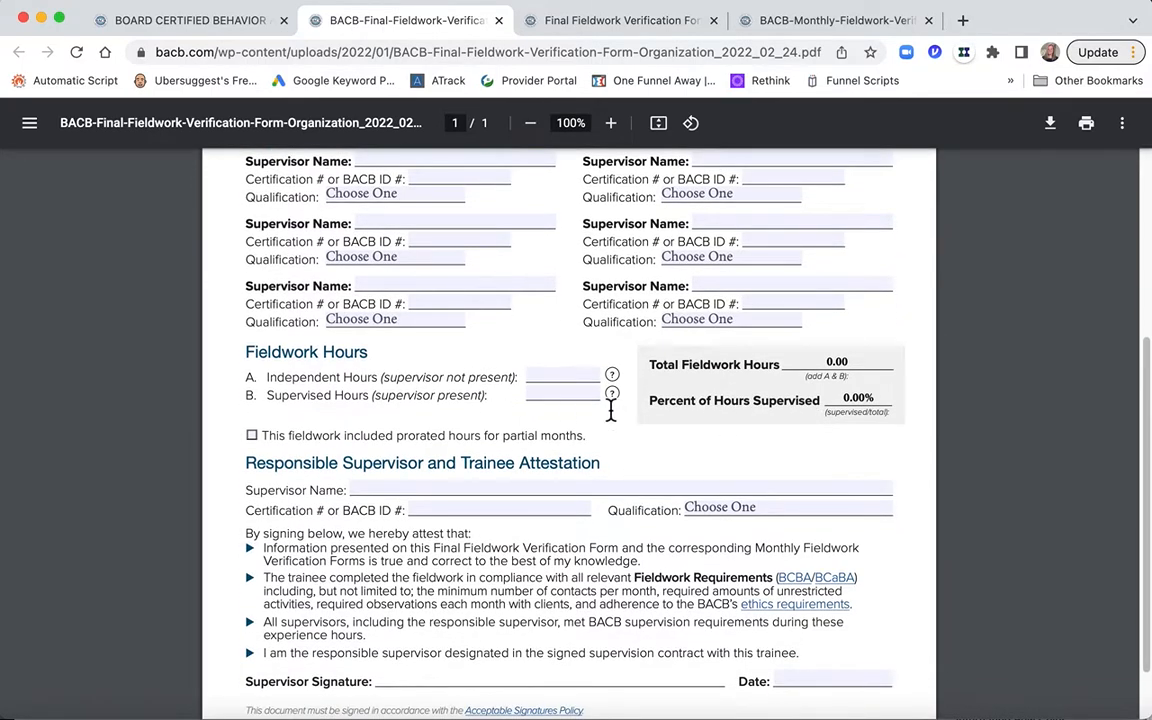
scroll(612, 405, down, 2)
scroll(614, 411, down, 1)
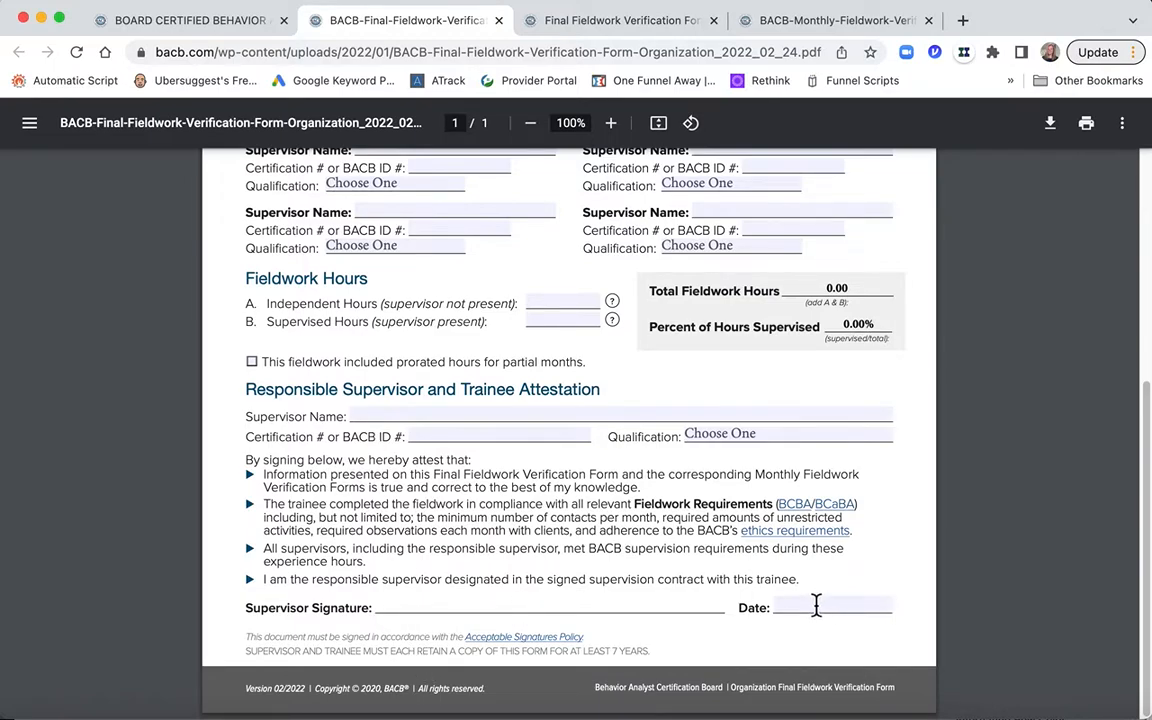
scroll(816, 605, up, 2)
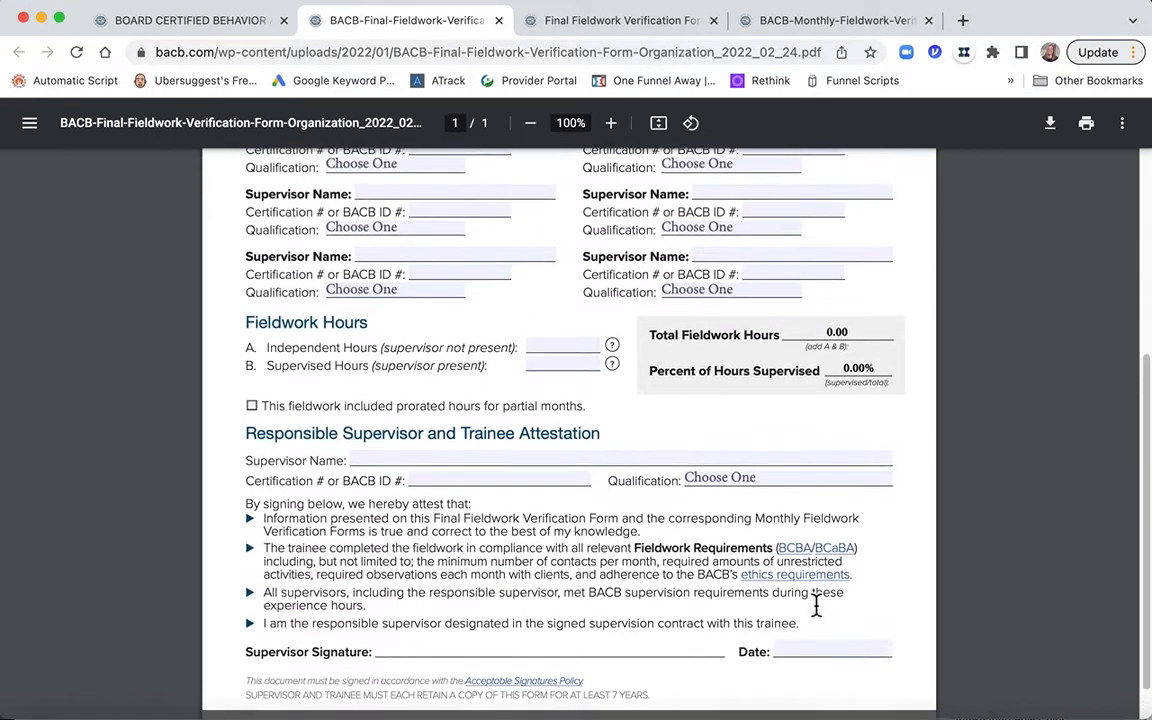